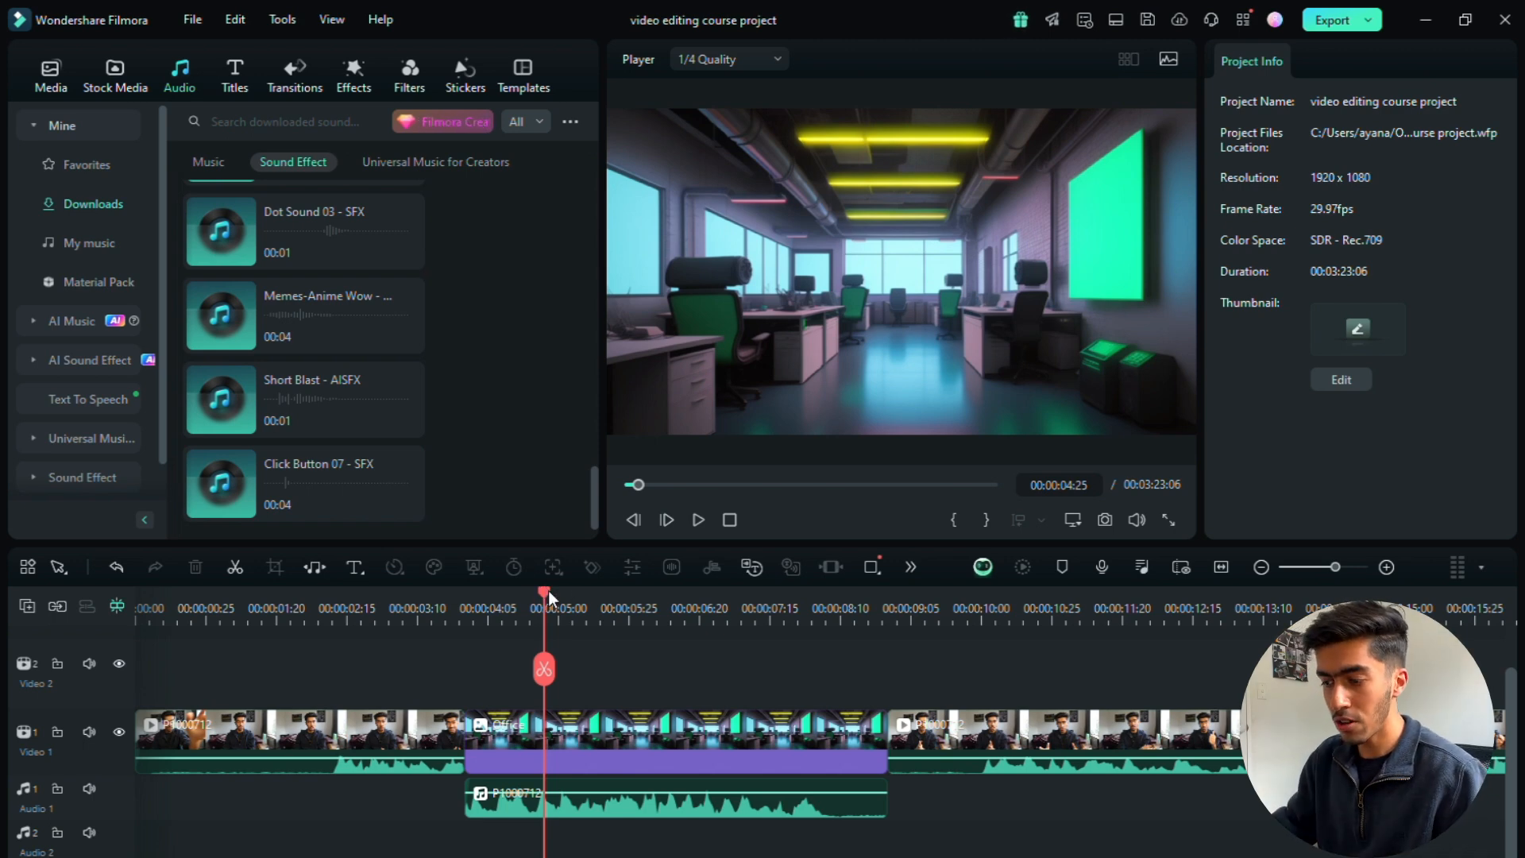
Step: Place the playhead just before the cut to the Office clip and bring up the trending transitions
drag(548, 589, 448, 594)
click(433, 628)
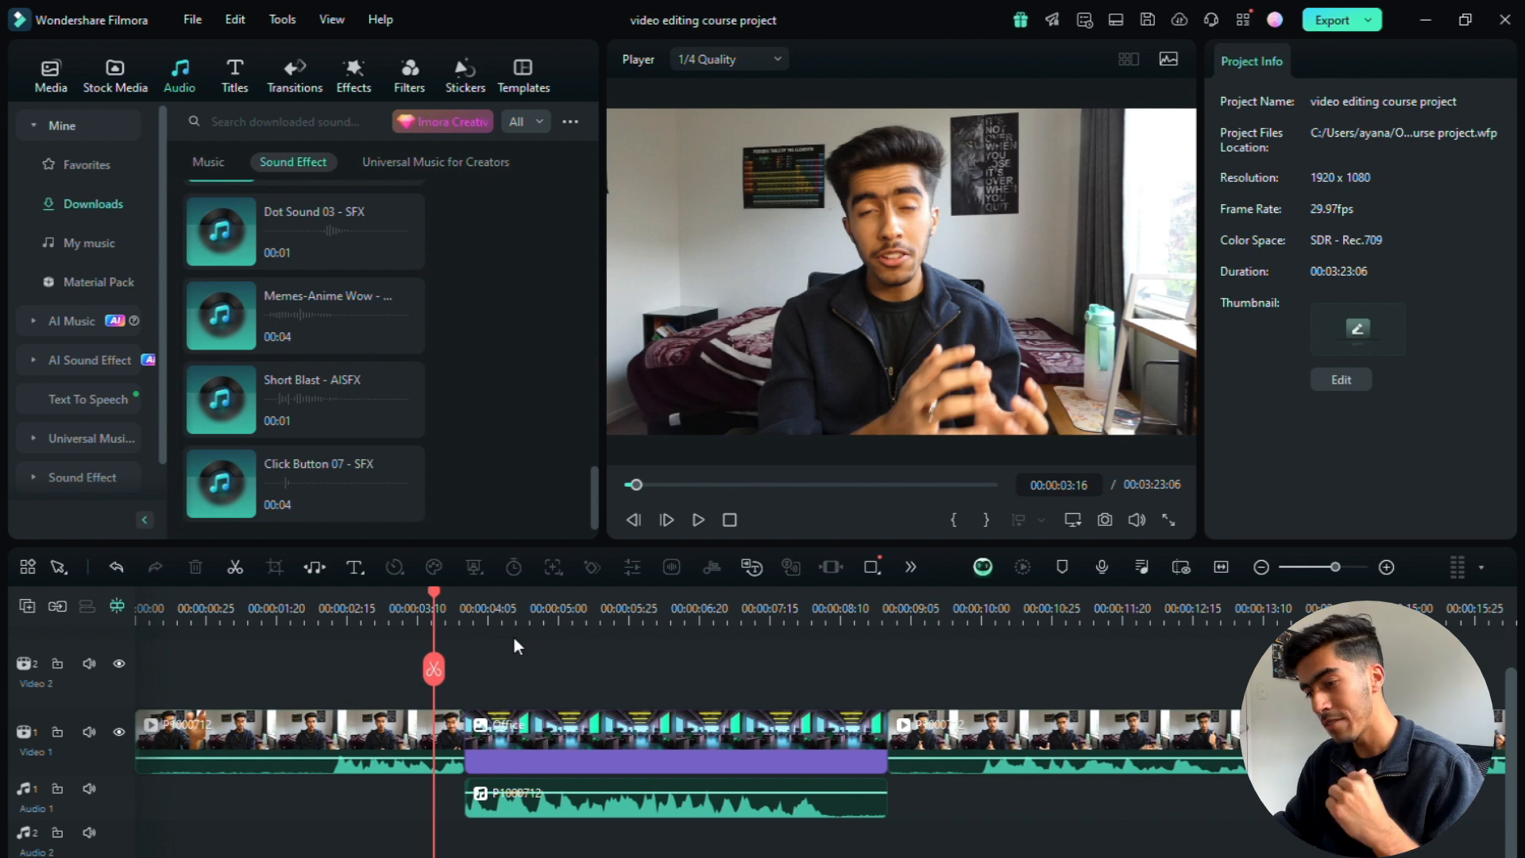
click(295, 76)
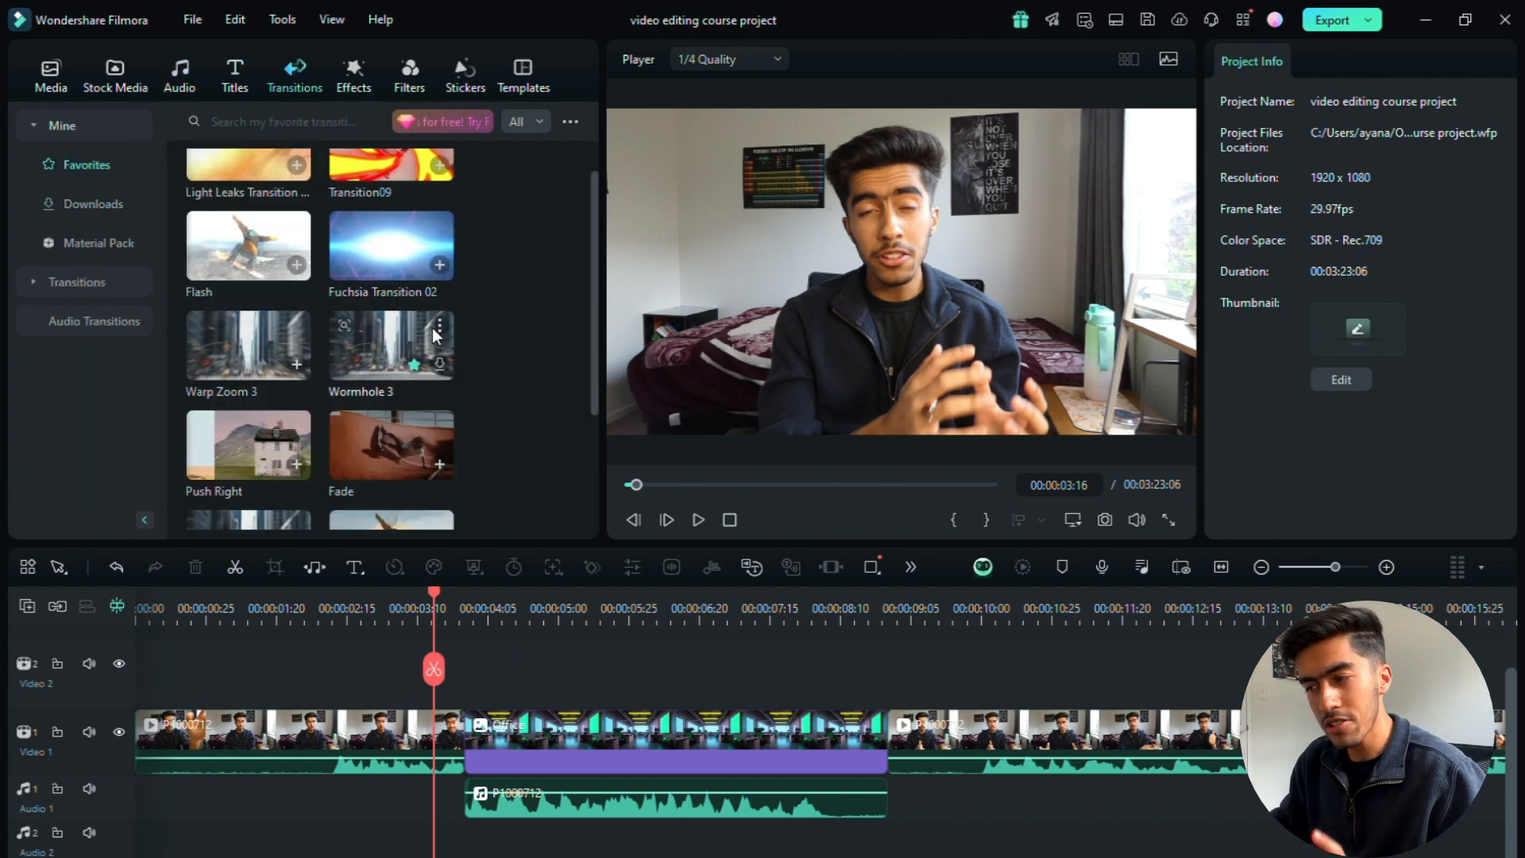
scroll(397, 378, up, 2)
click(131, 204)
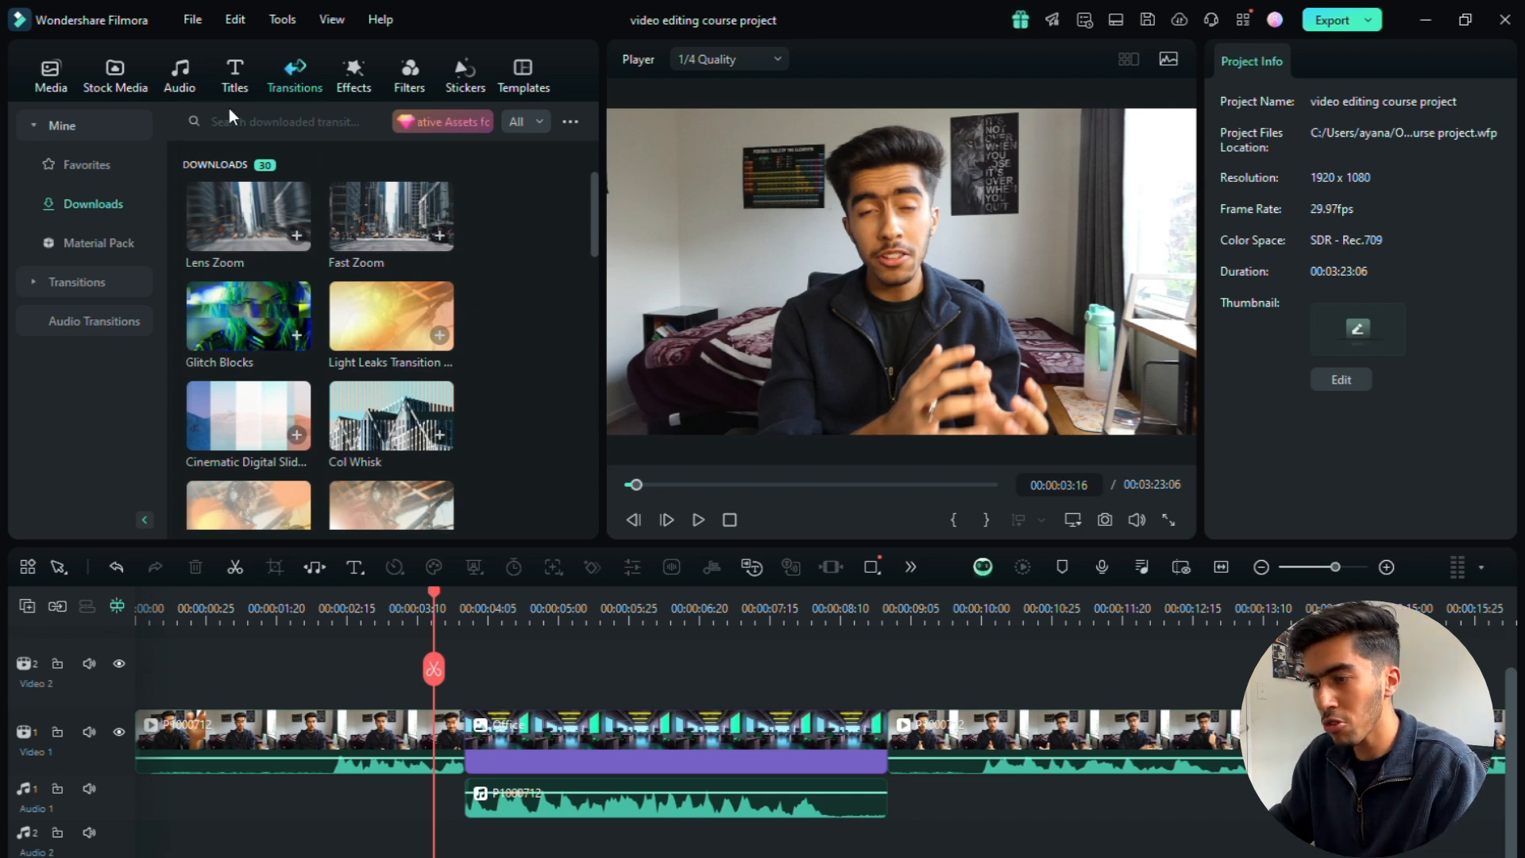
click(89, 279)
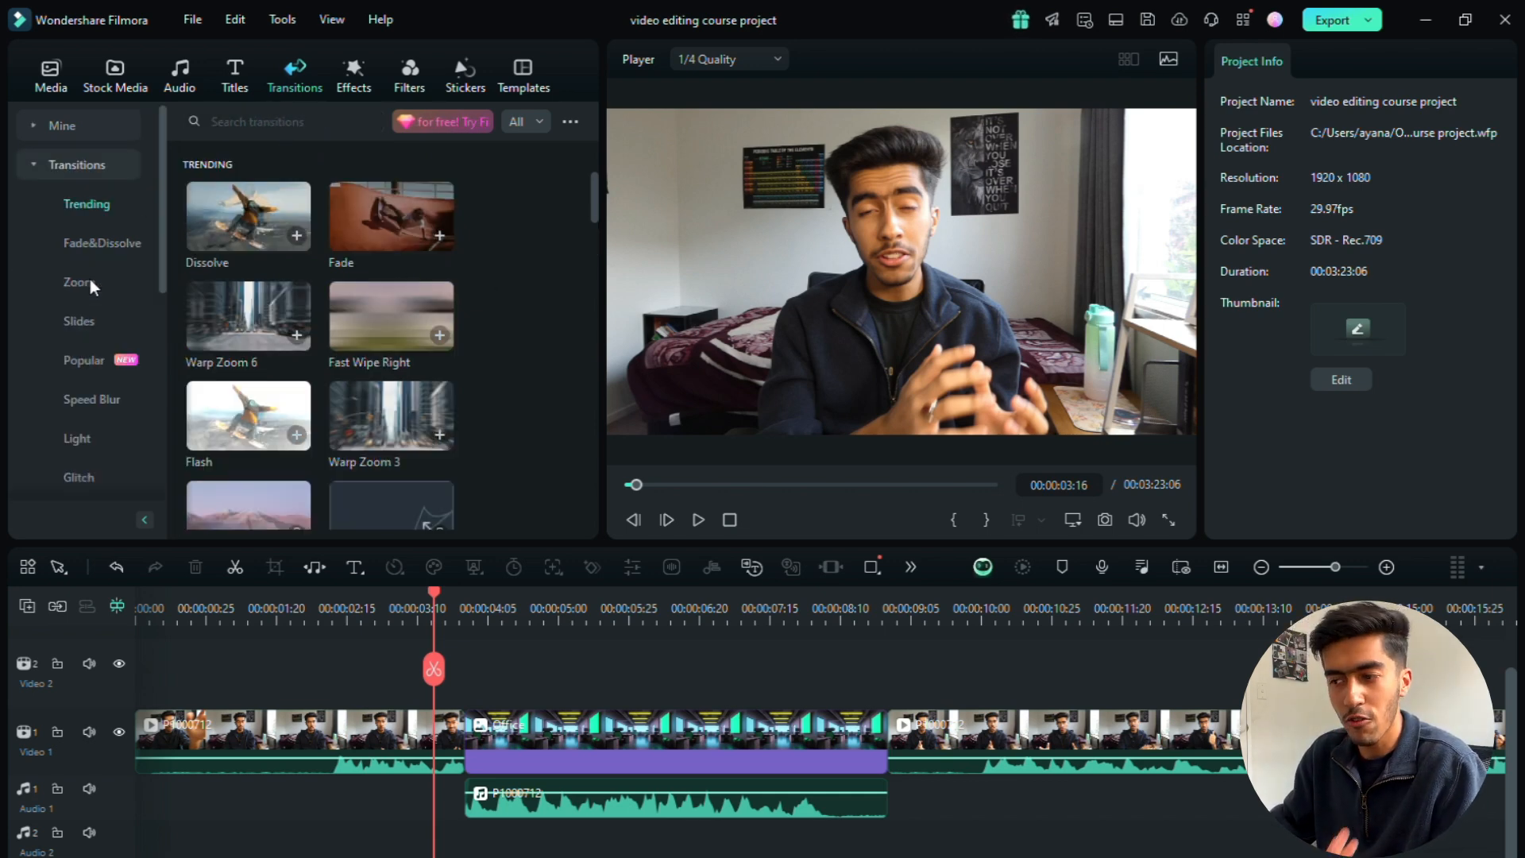
Step: Try a 1-second Dissolve transition on the cut between the first clip and the Office clip, then remove it
drag(248, 241, 460, 755)
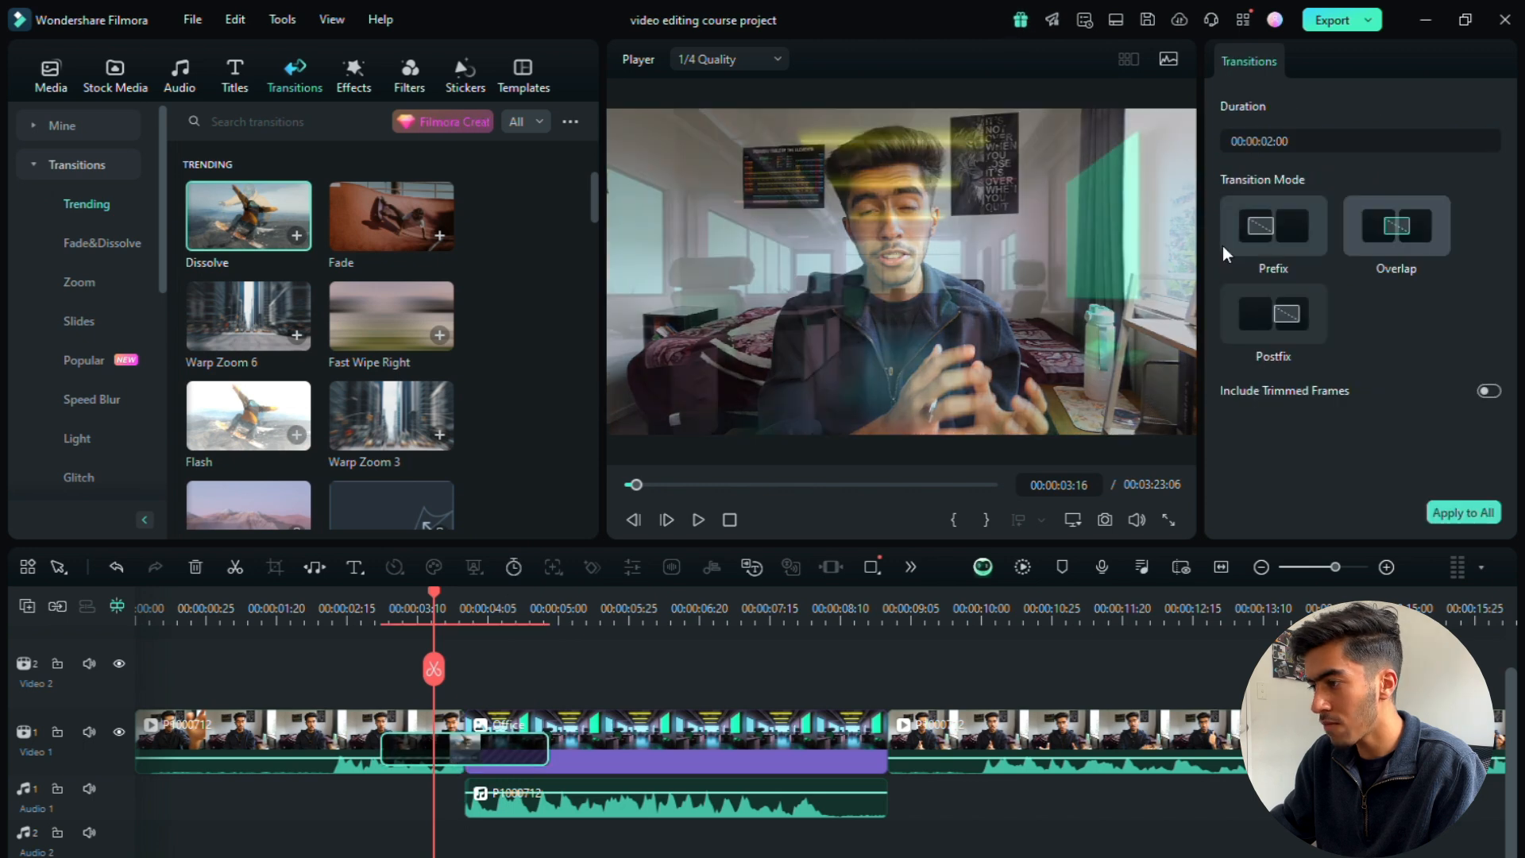
click(1277, 141)
text(1:00)
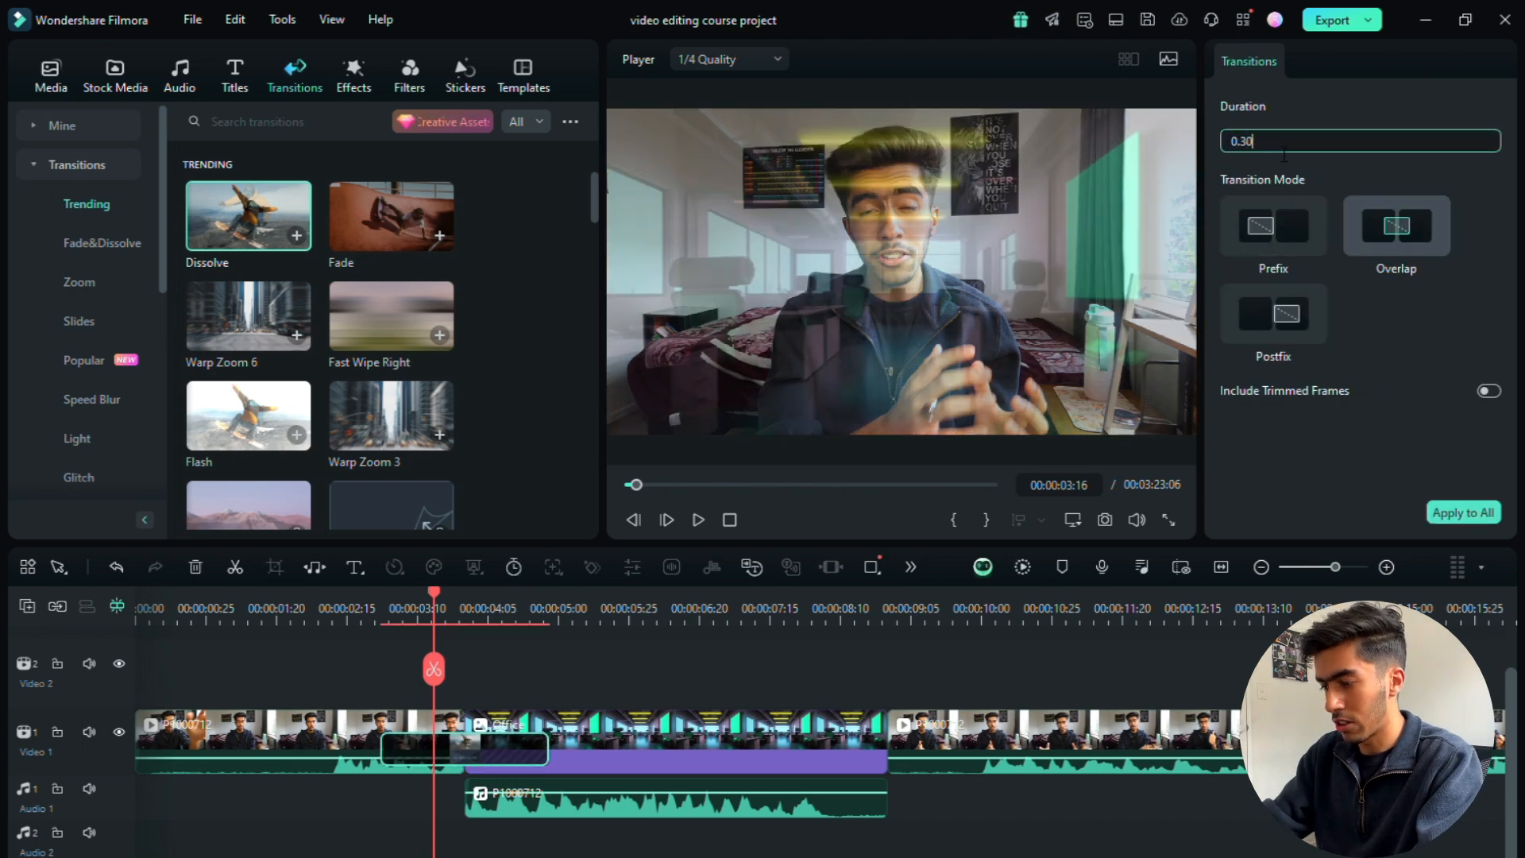
key(Return)
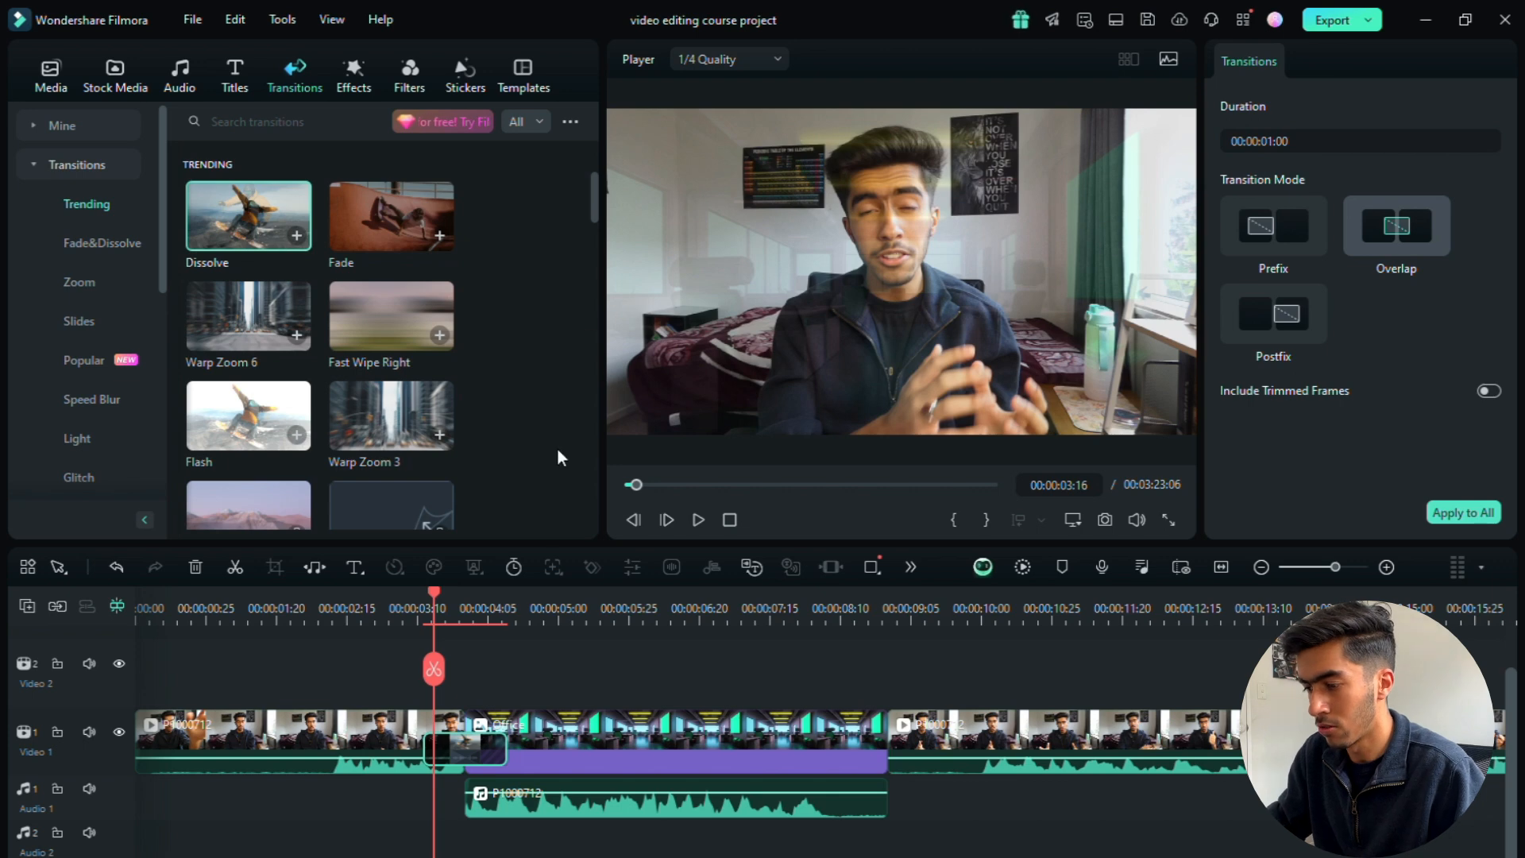
click(700, 520)
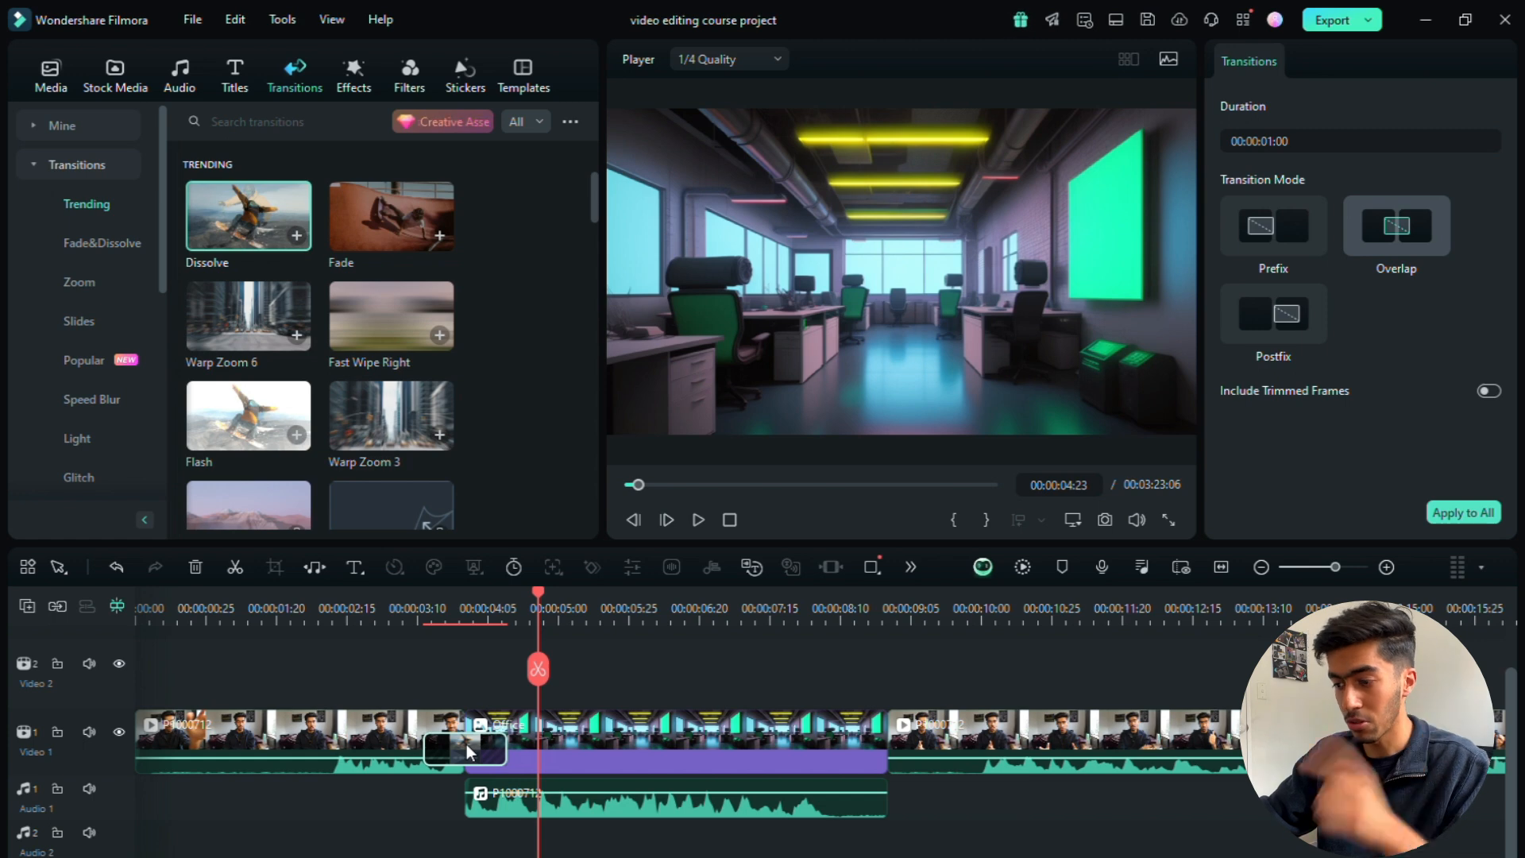
key(Delete)
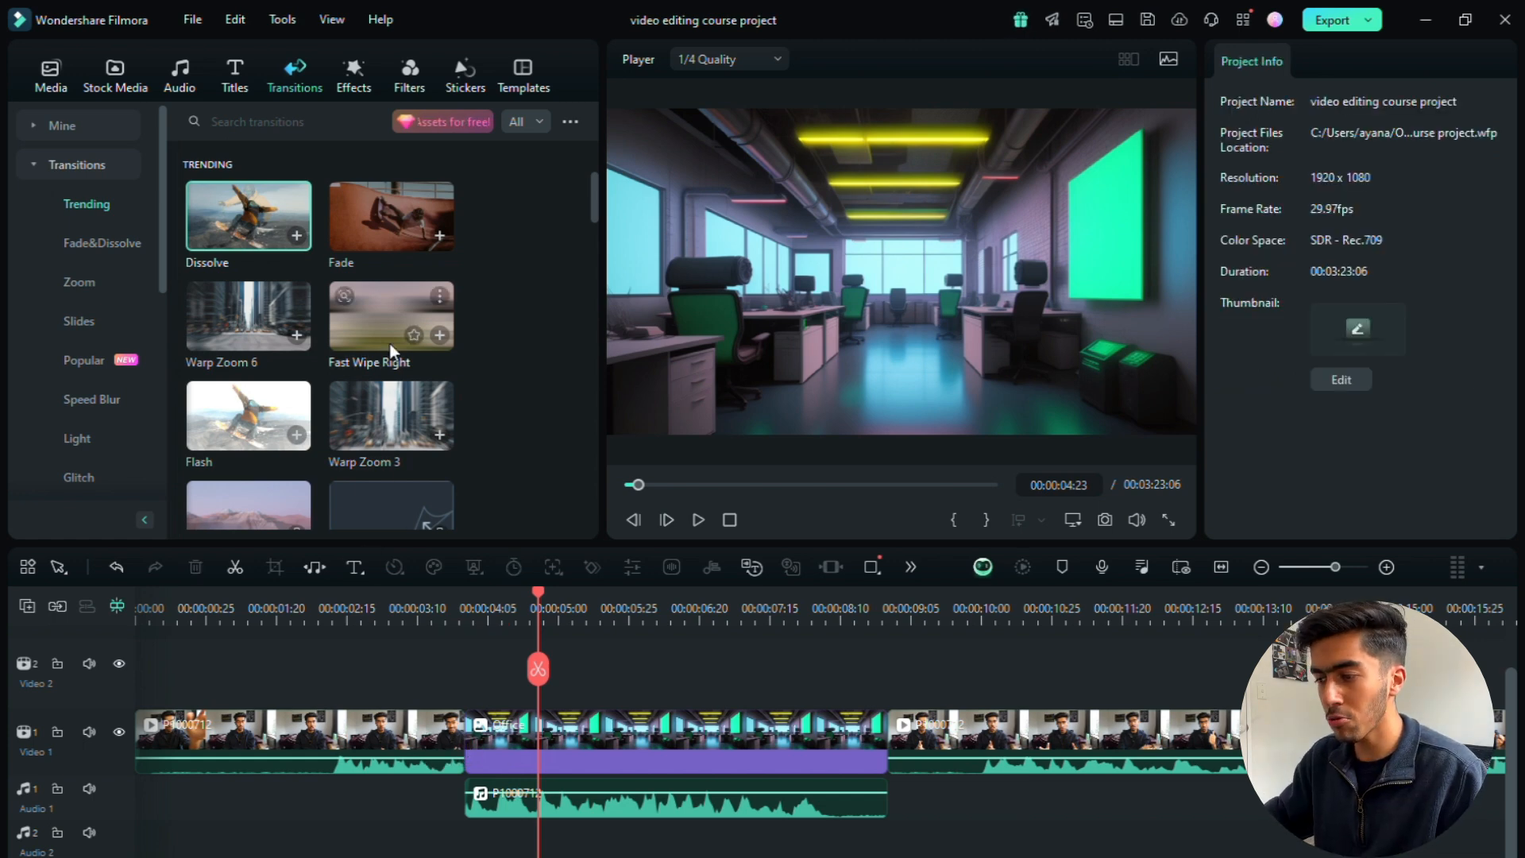
Step: Add a Fast Wipe Right transition on the cut into the Office clip and set its duration to 1 second
drag(390, 324, 464, 743)
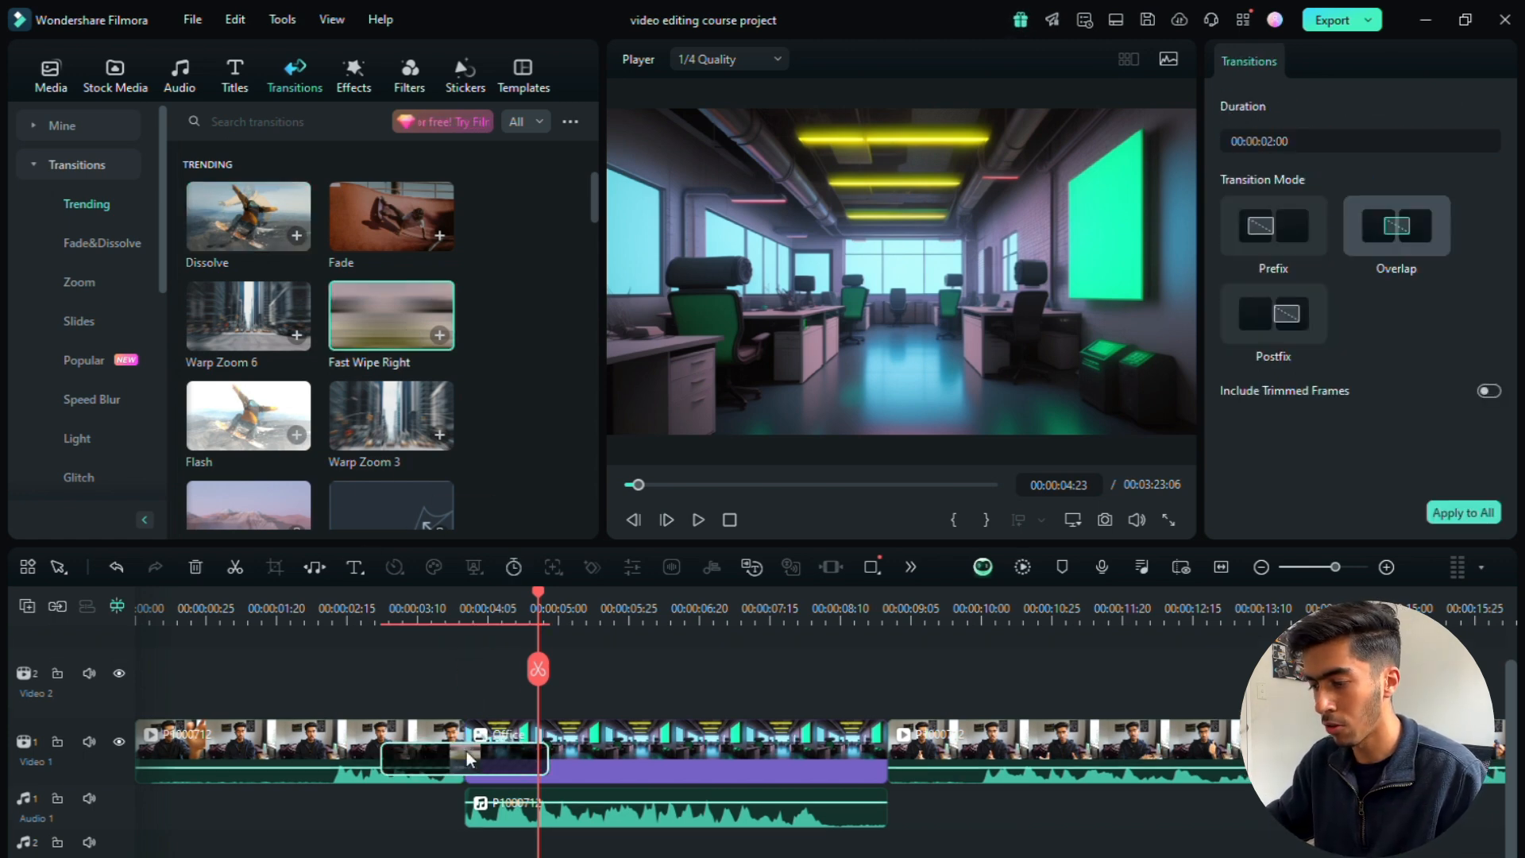
click(1282, 141)
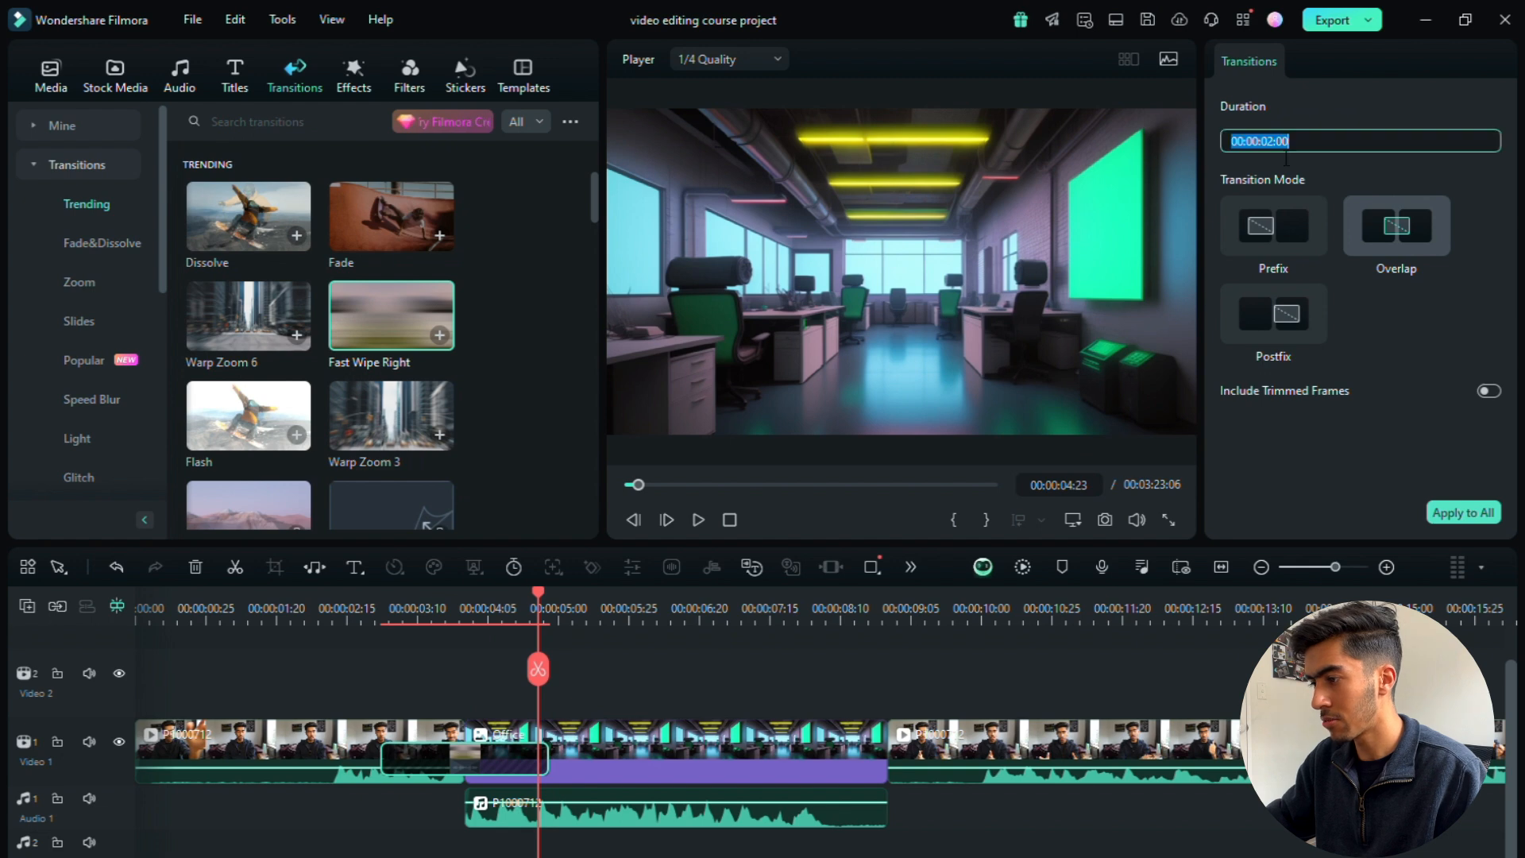
text(100)
key(Return)
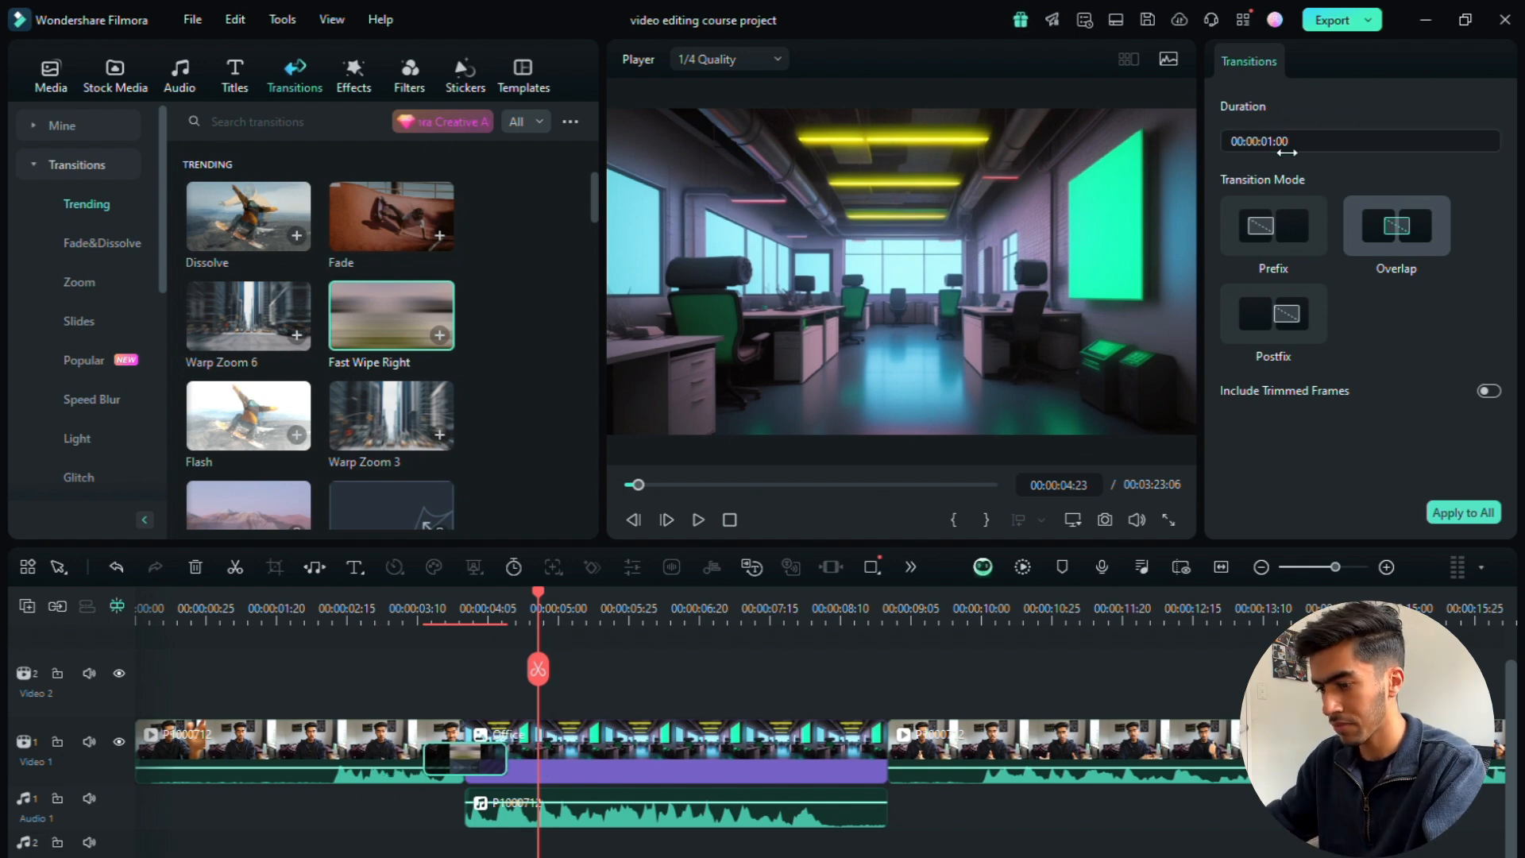
Step: Play the section around the cut to check the Fast Wipe Right transition
drag(539, 669, 395, 667)
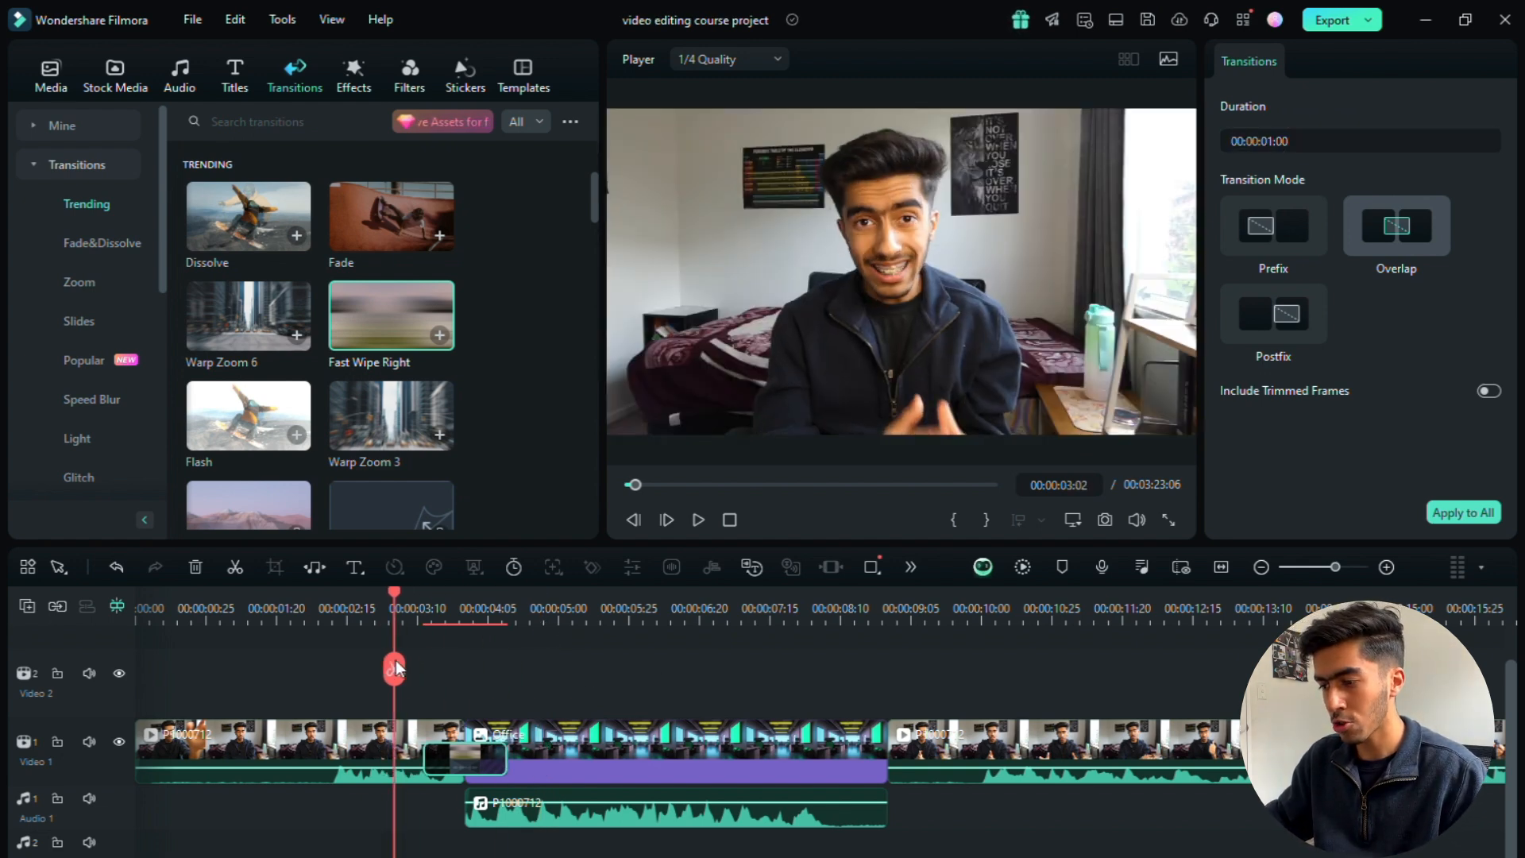
click(702, 520)
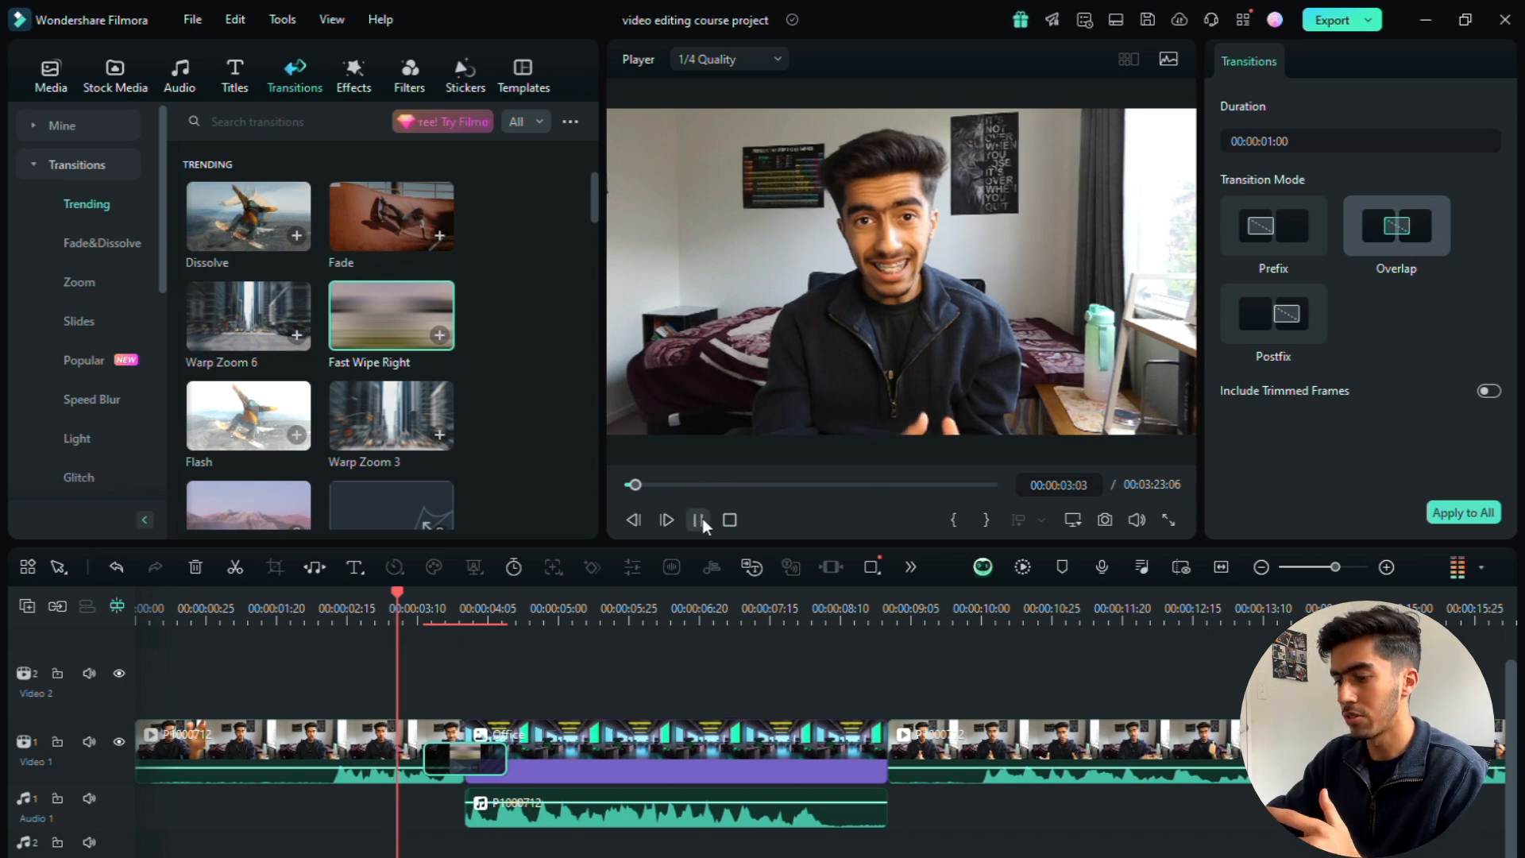
click(701, 520)
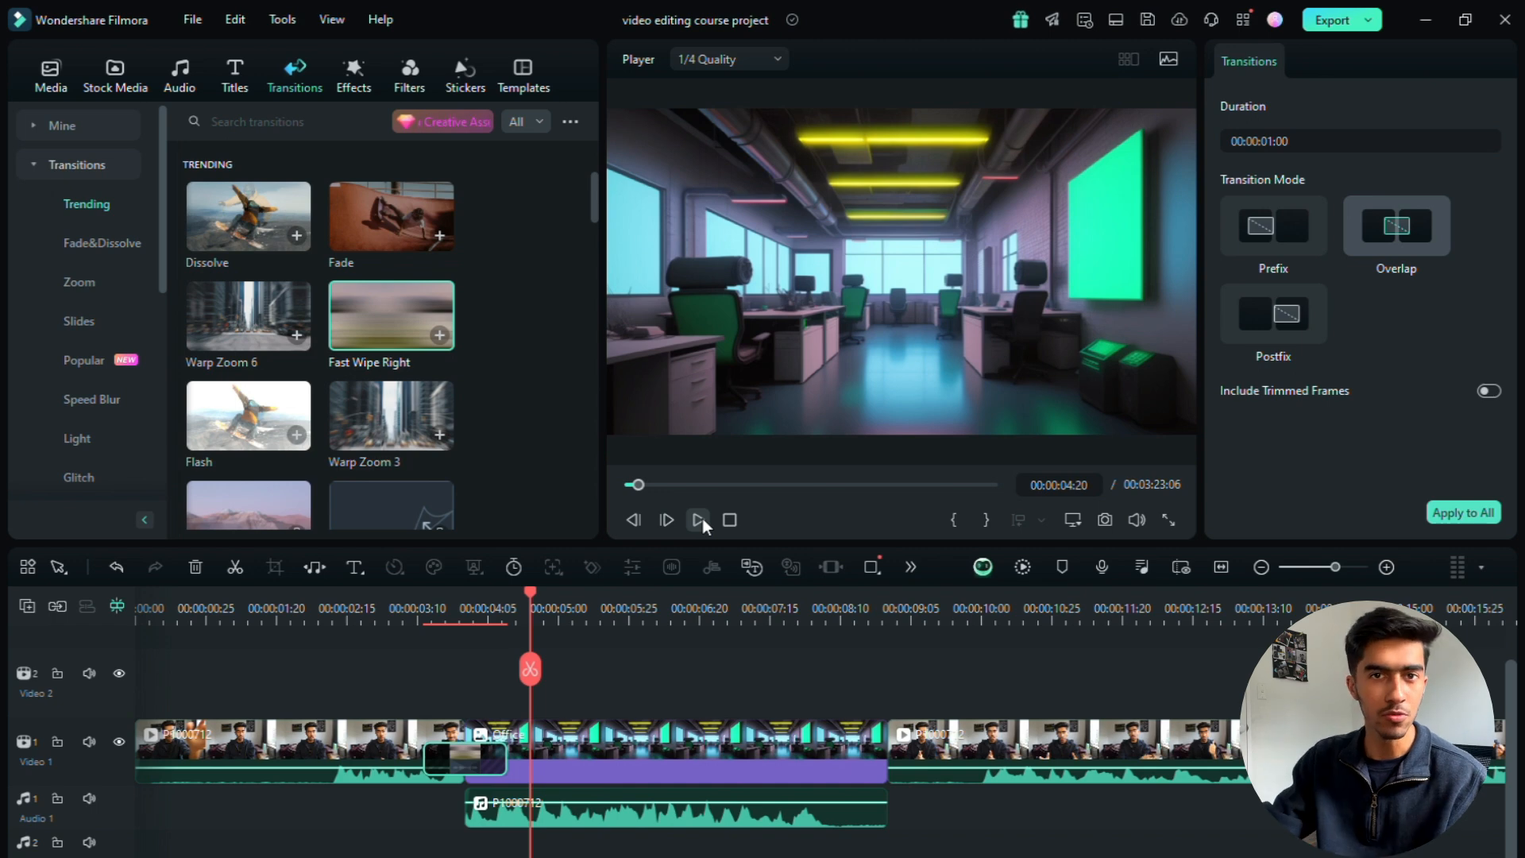
Step: Add the Cartoon Whoosh 02 sound effect from the Whoosh category to the Audio 2 track beneath the transition
click(182, 76)
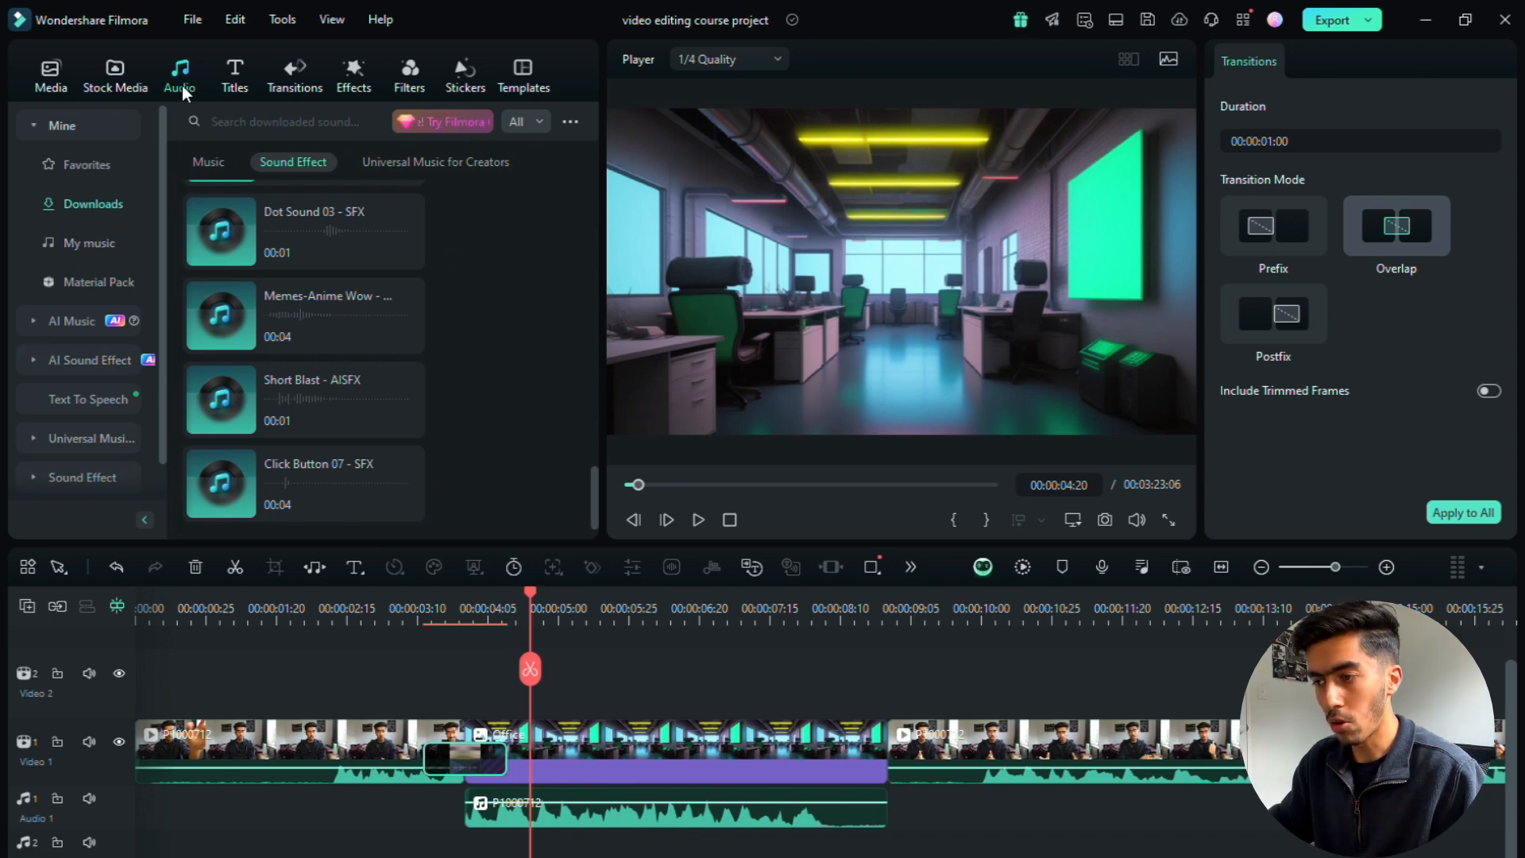
click(88, 477)
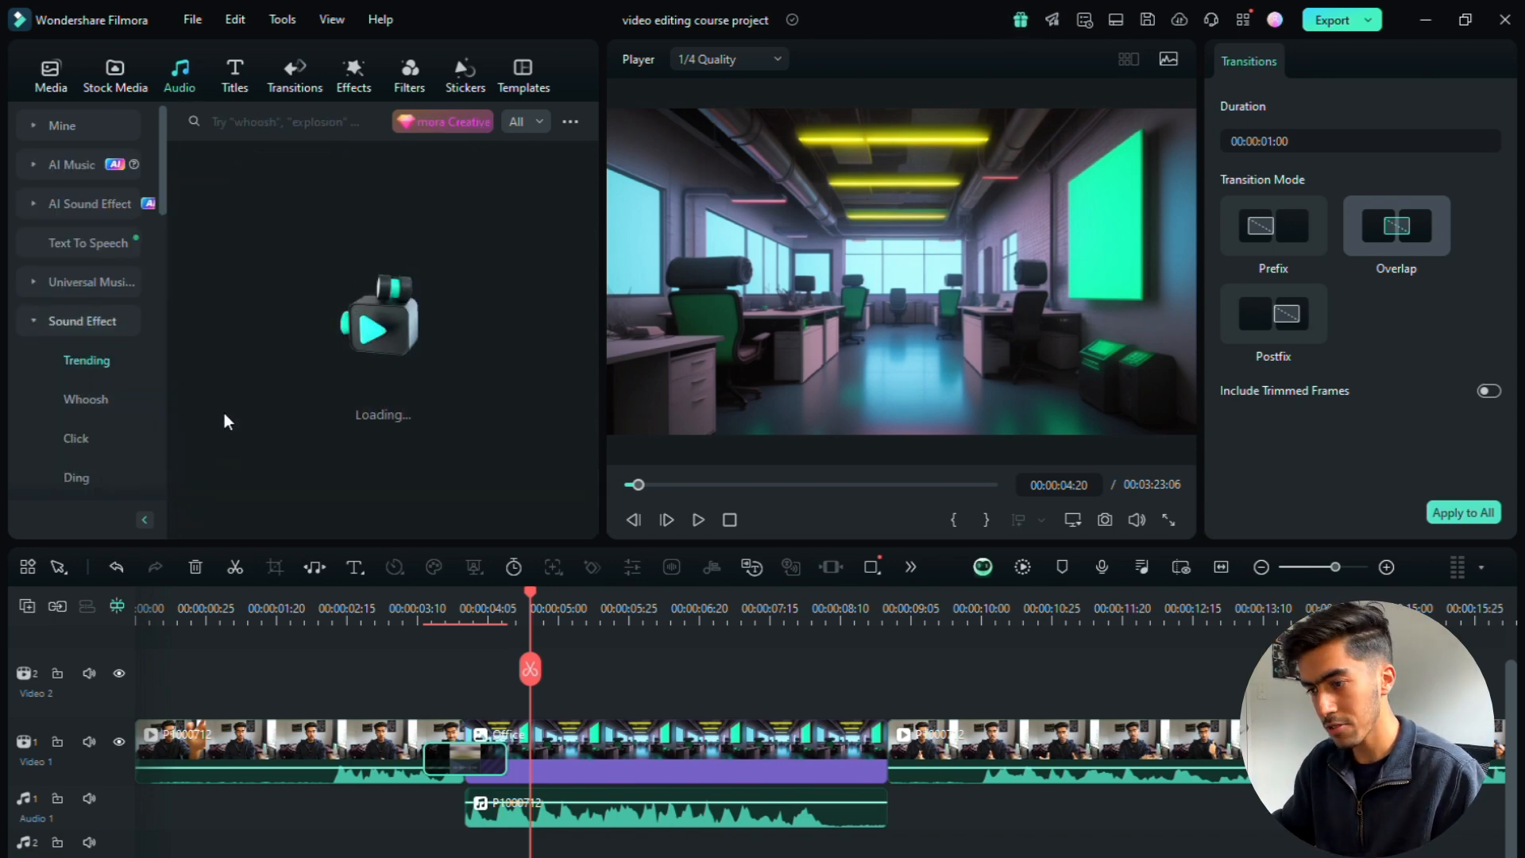
scroll(113, 385, down, 1)
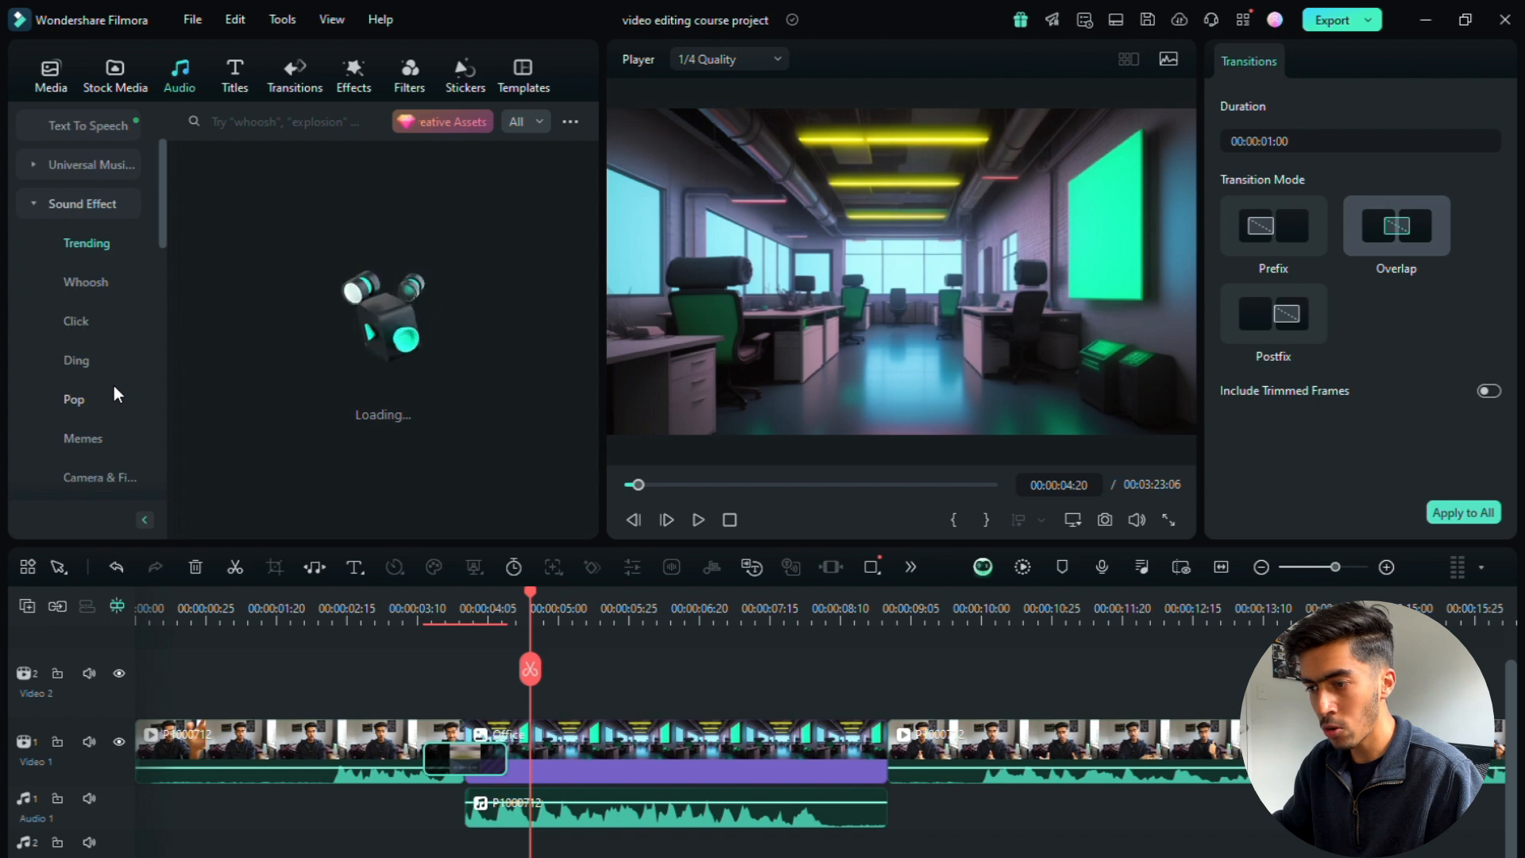
click(89, 279)
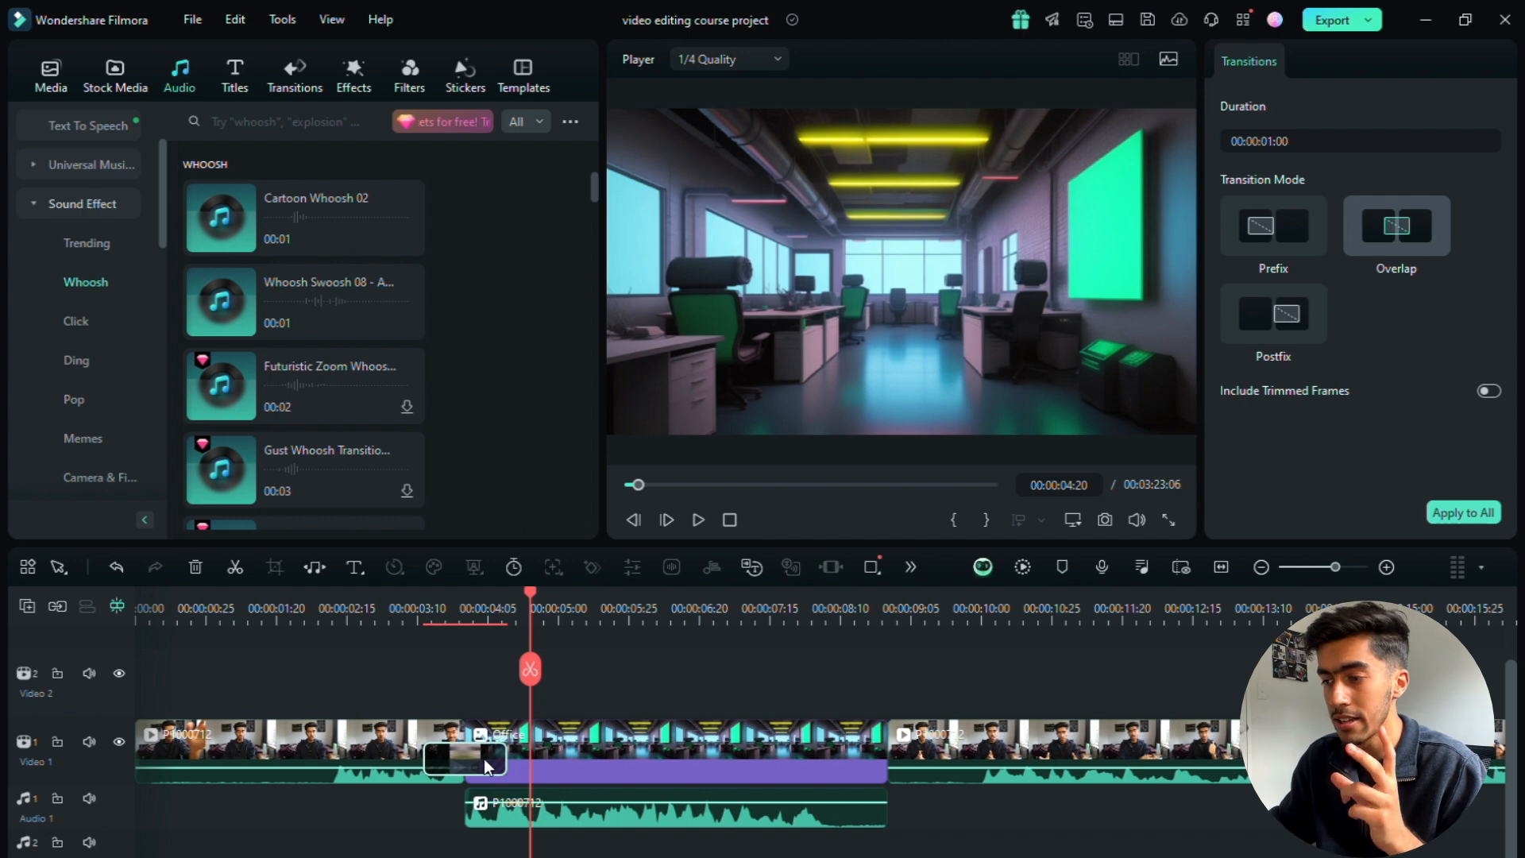
drag(302, 214, 445, 849)
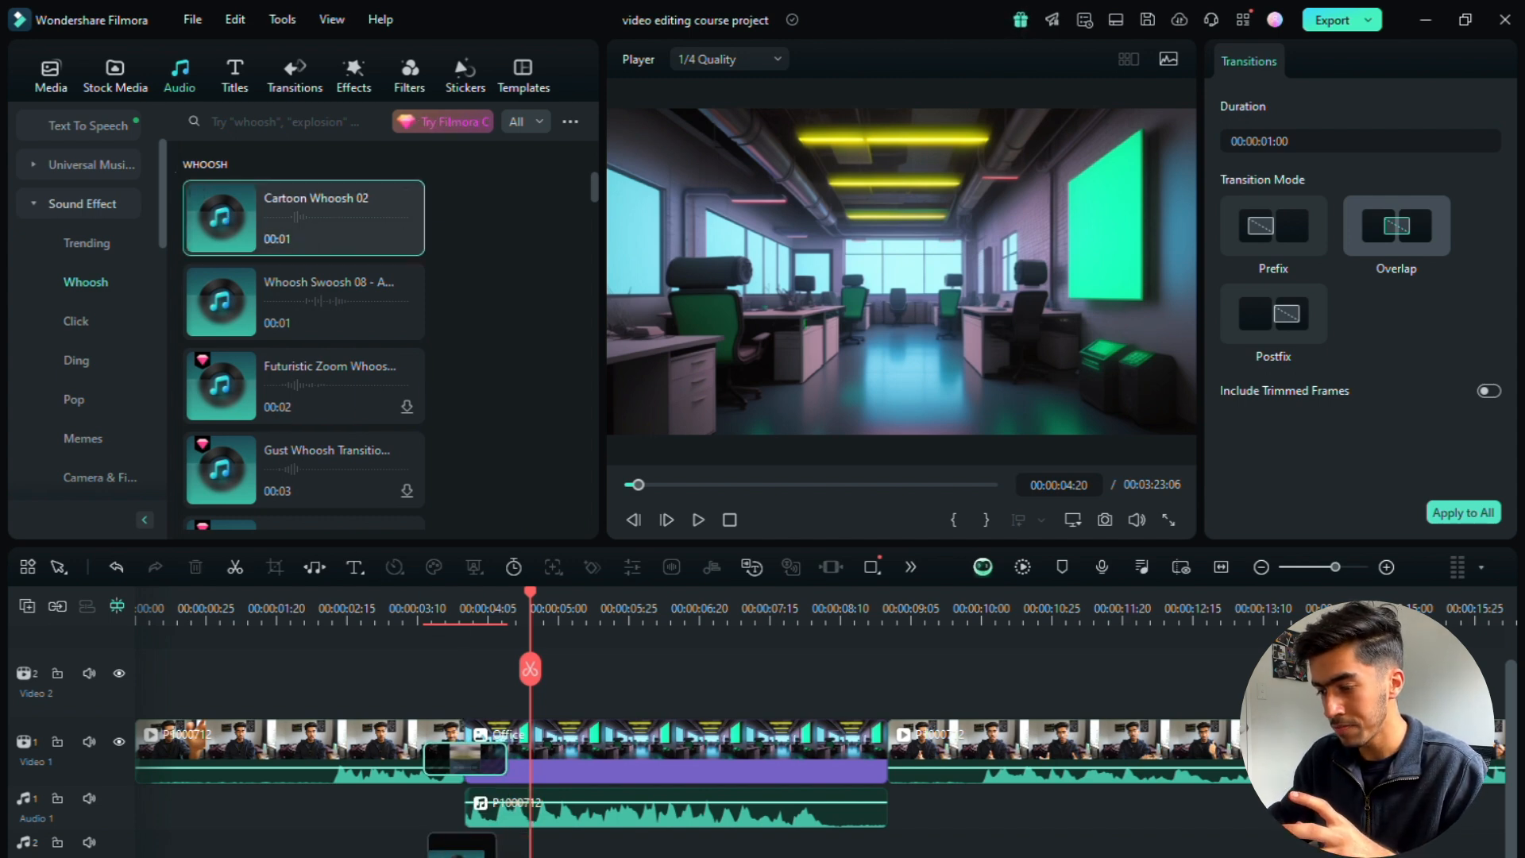
Step: Trim both ends of the Cartoon Whoosh 02 clip and move it to start at about 00:00:03:25, at the cut
click(1361, 569)
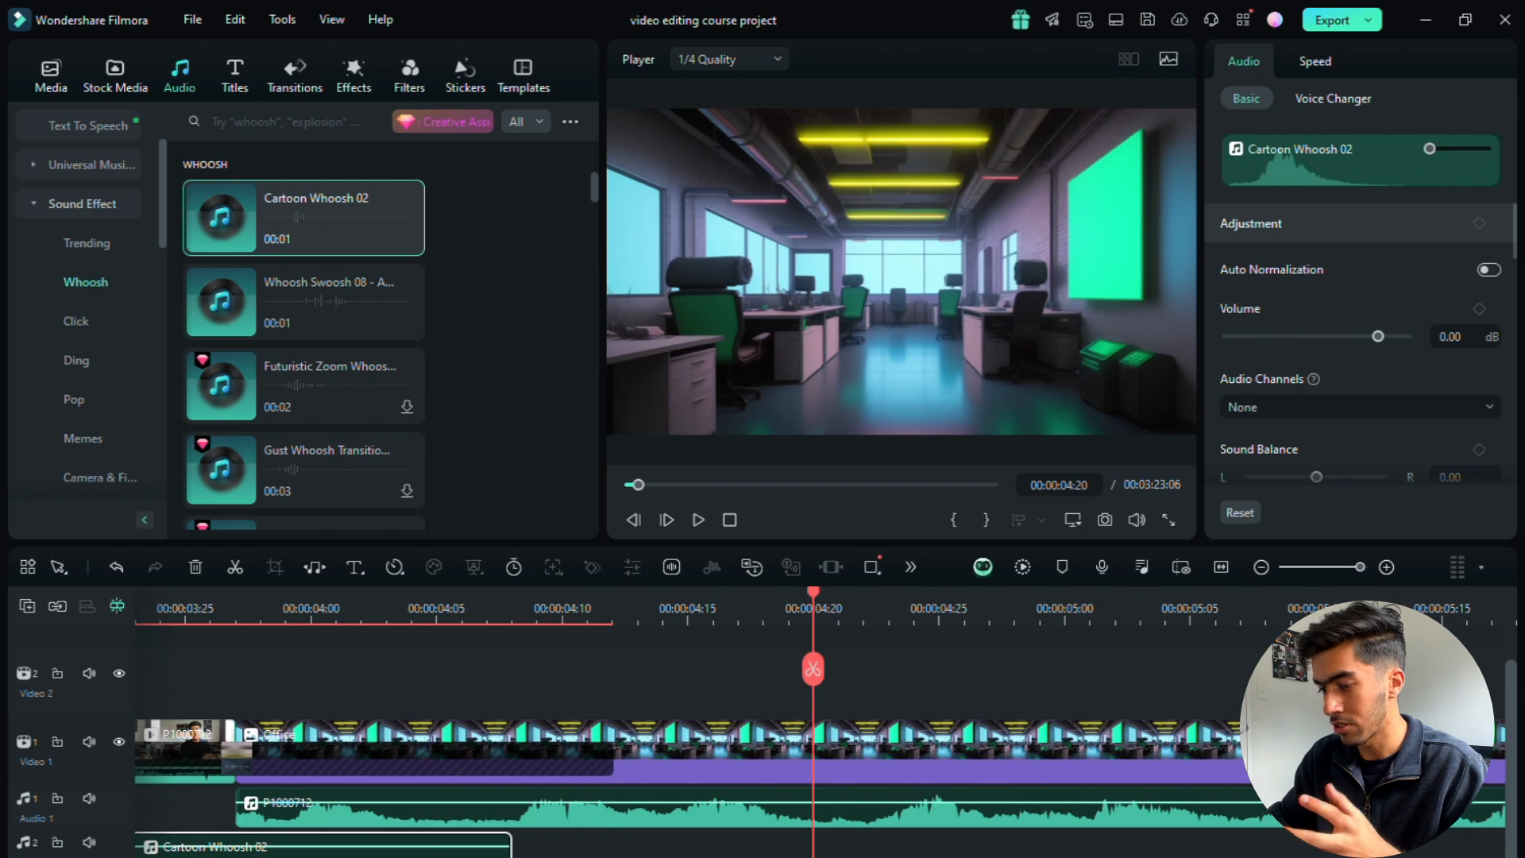
scroll(819, 723, left, 5)
scroll(819, 723, right, 4)
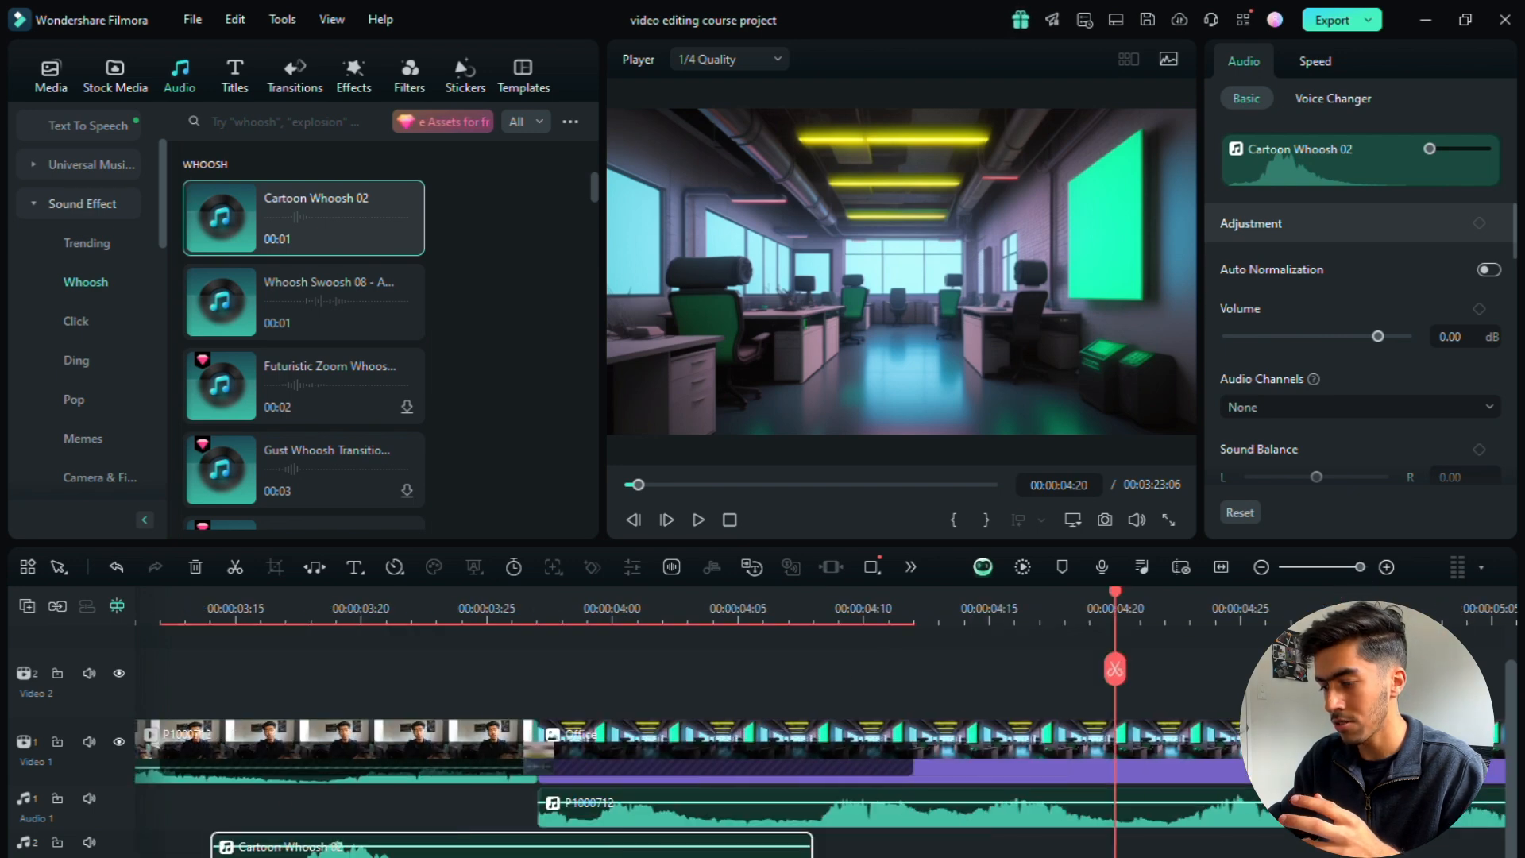
drag(811, 846, 434, 845)
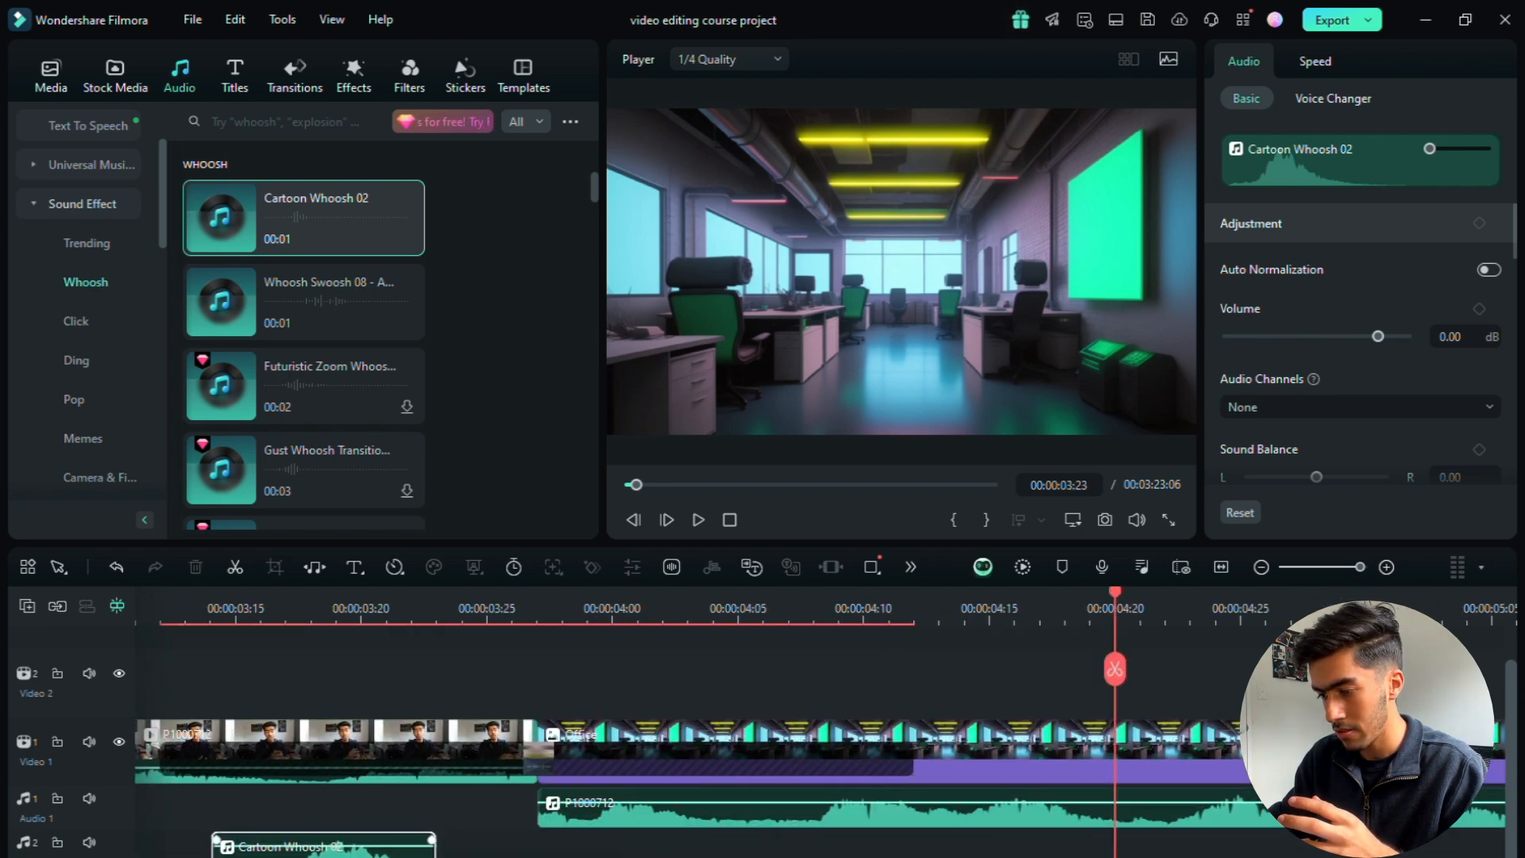
drag(214, 844, 563, 846)
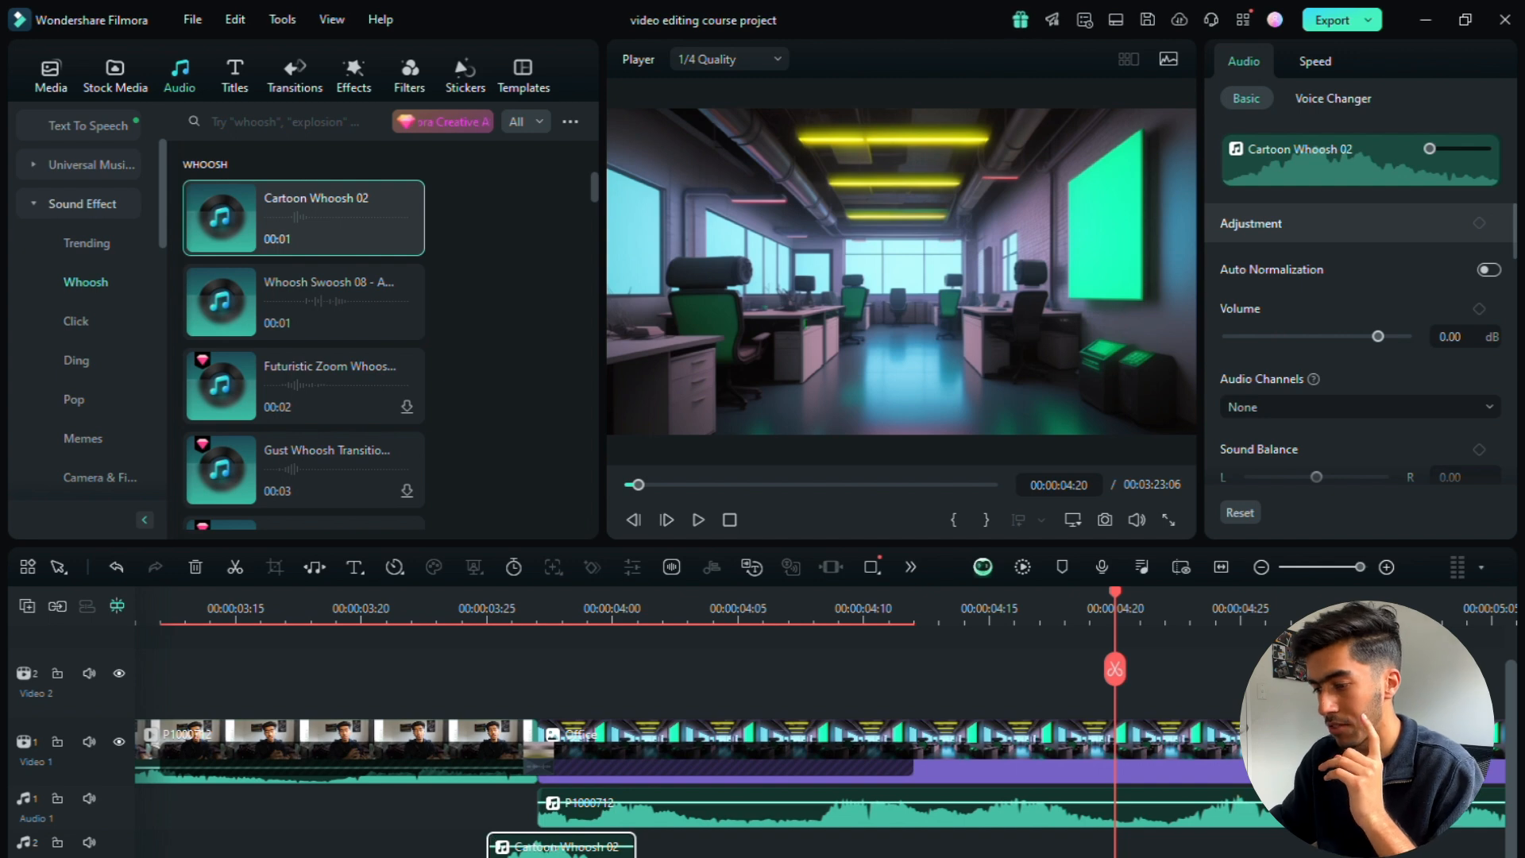
Step: Play the transition twice from just before the cut to check how the whoosh lines up with the wipe
drag(1115, 598, 321, 677)
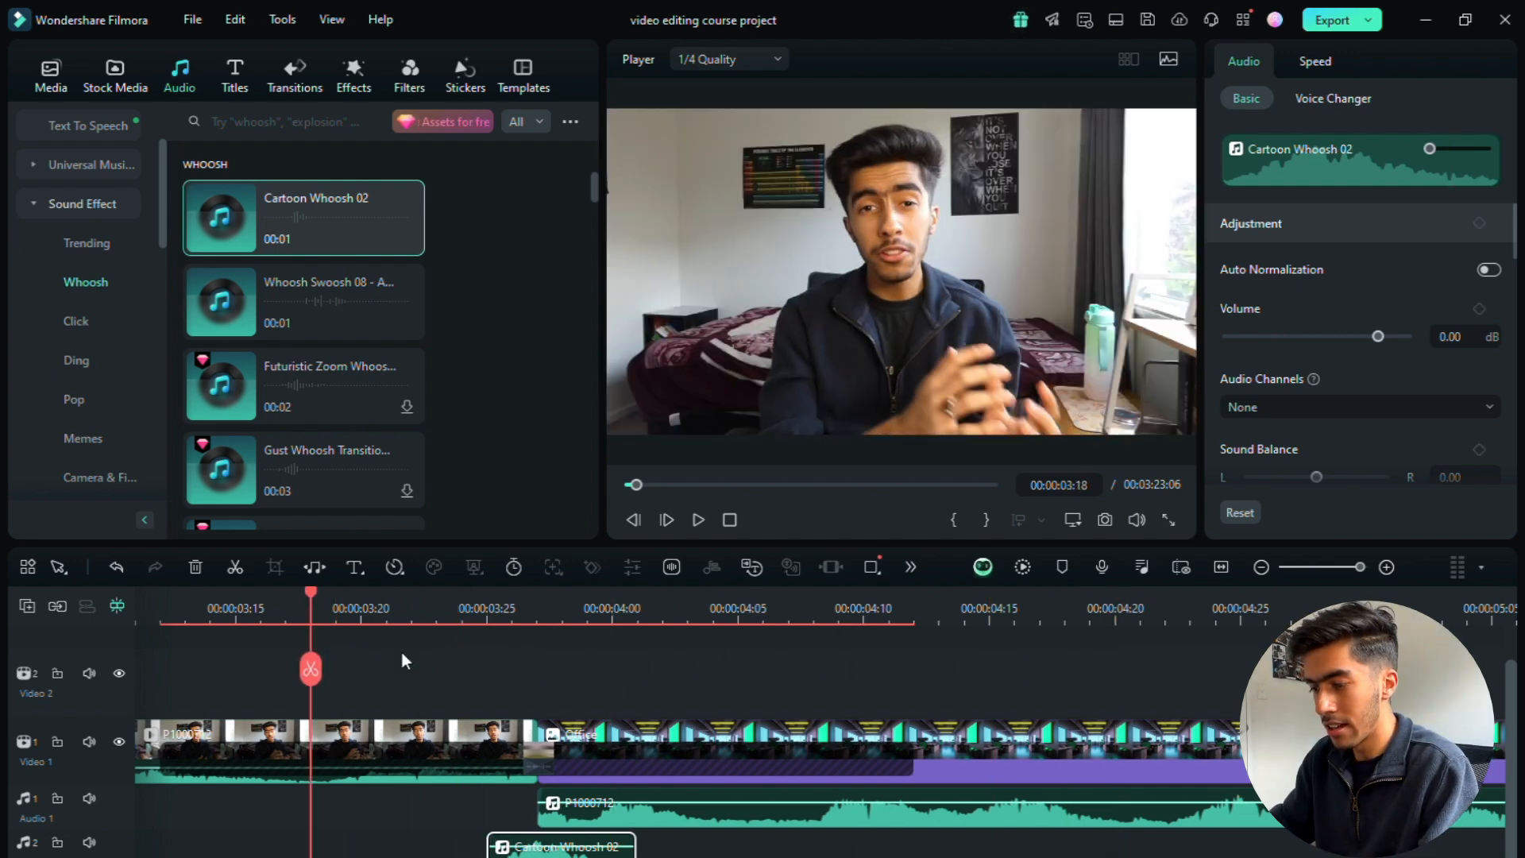
click(1351, 569)
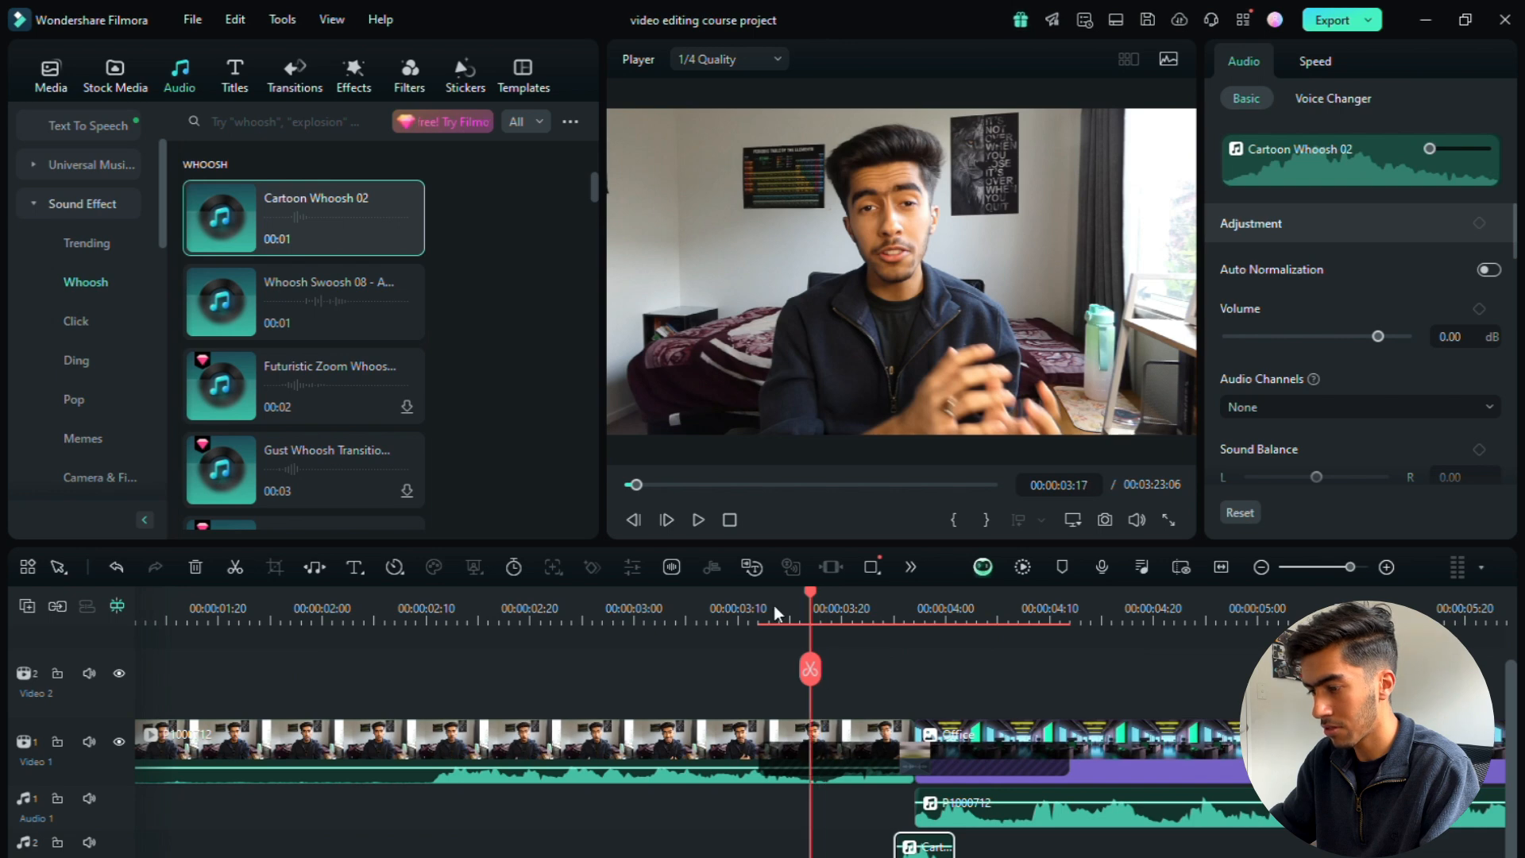
drag(774, 611, 690, 626)
click(699, 520)
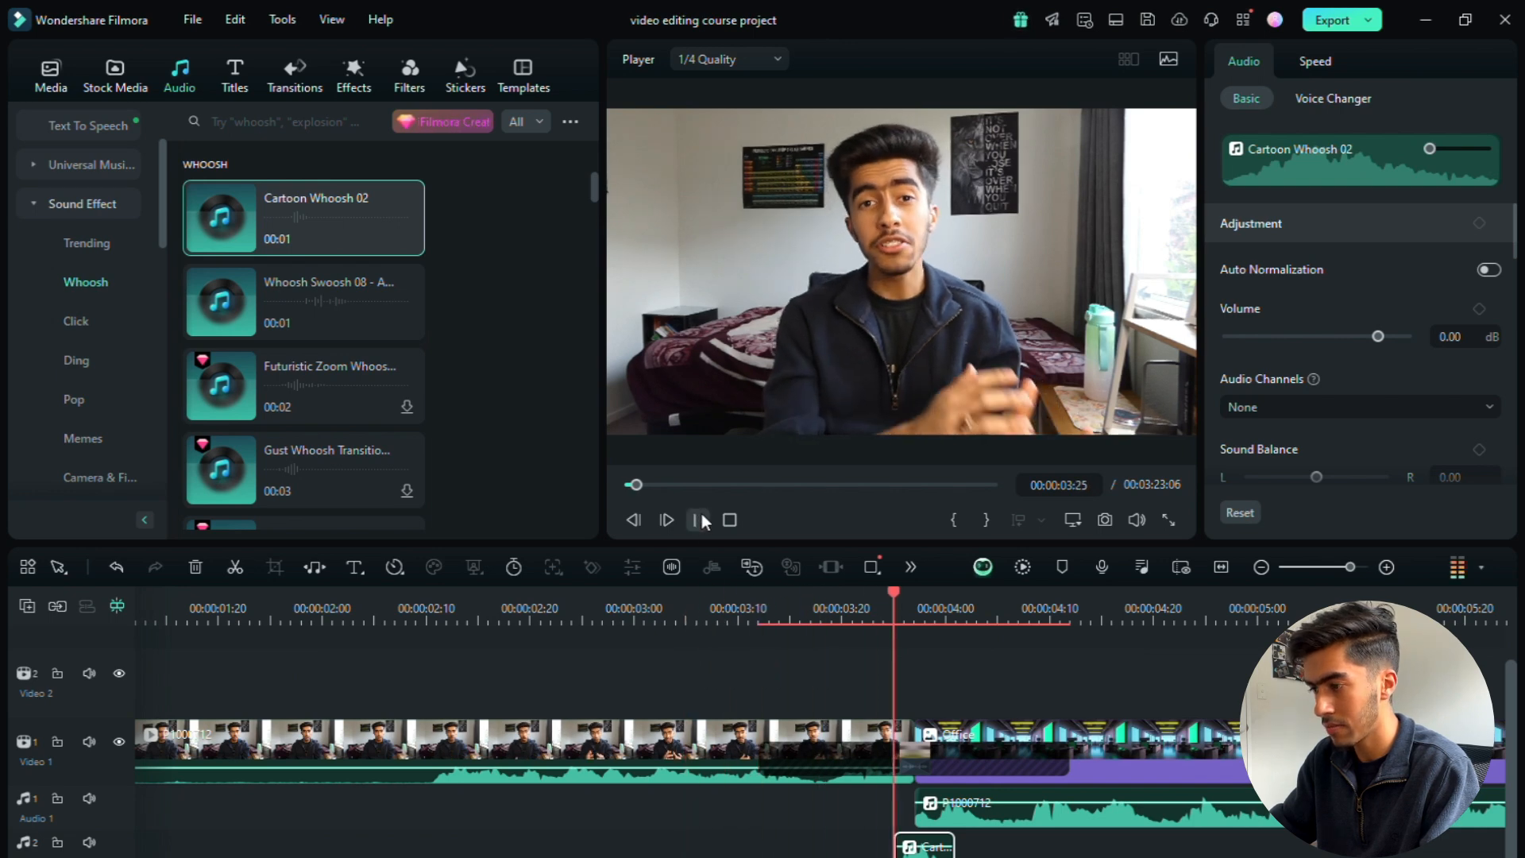
click(701, 518)
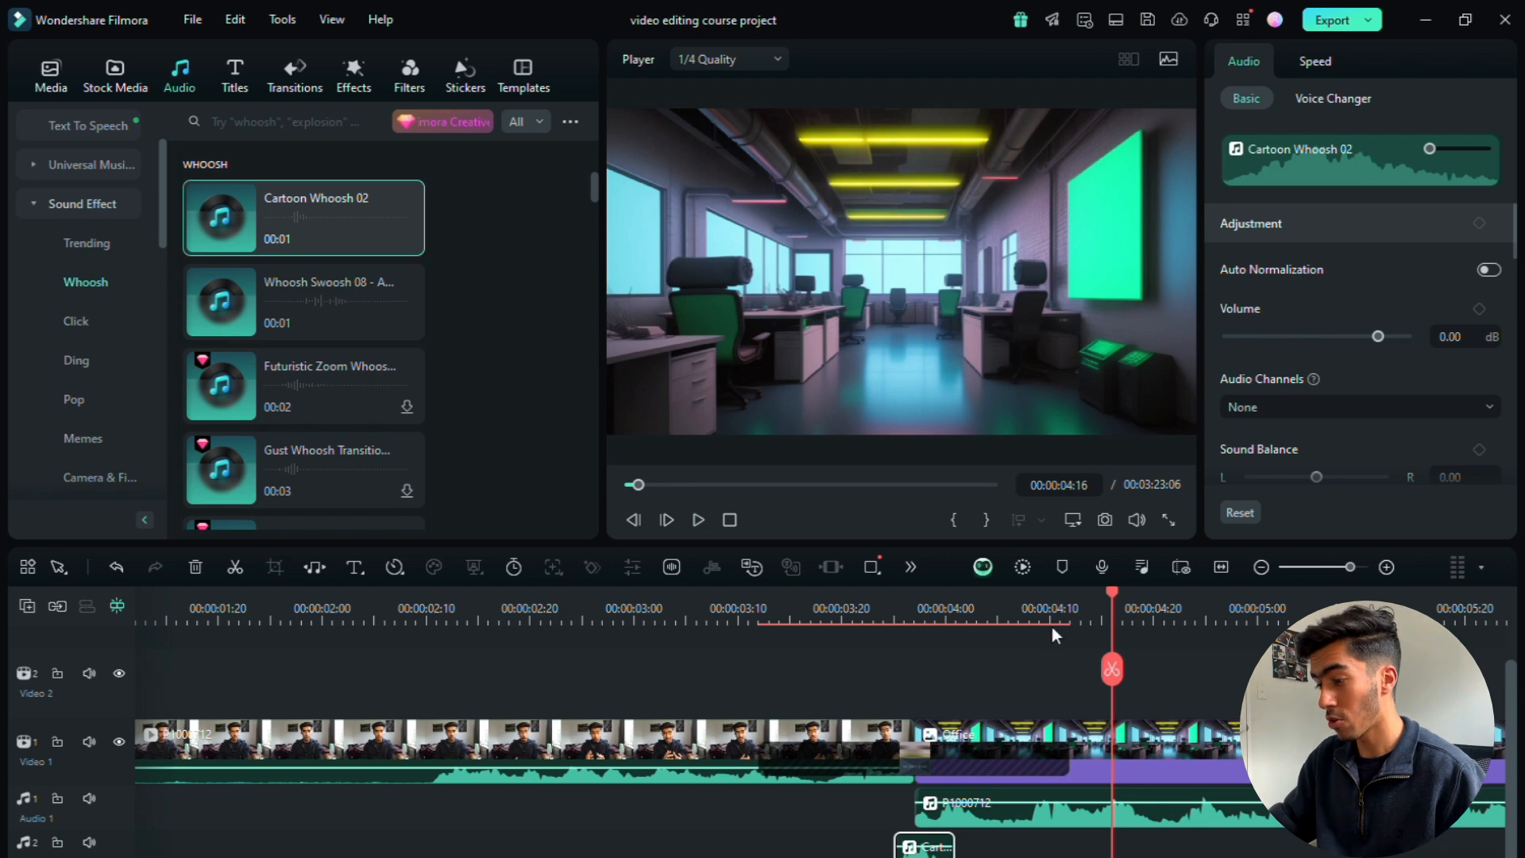
drag(1117, 593, 758, 606)
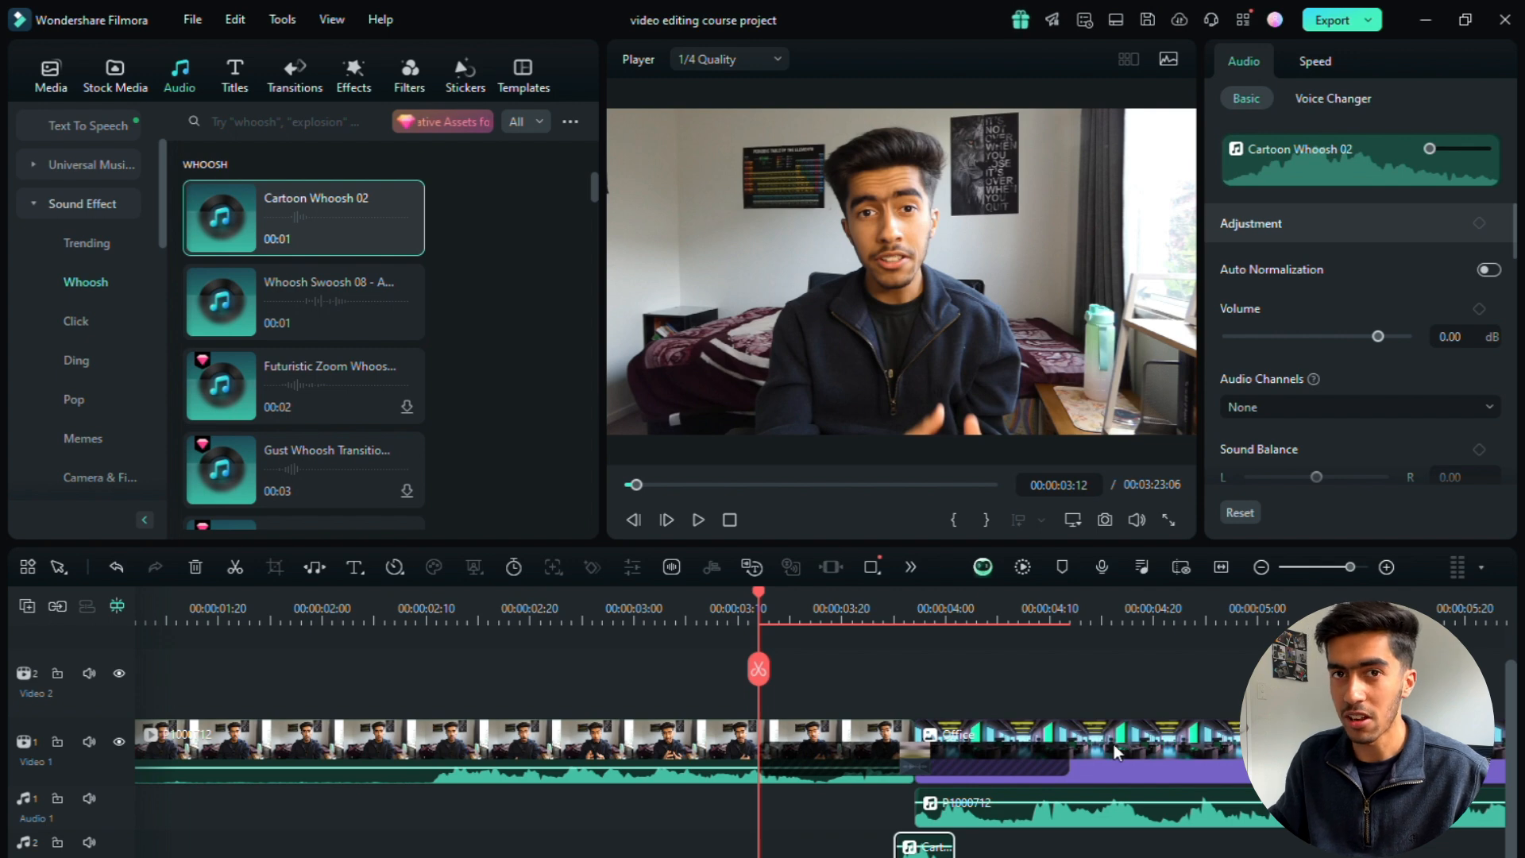
click(695, 521)
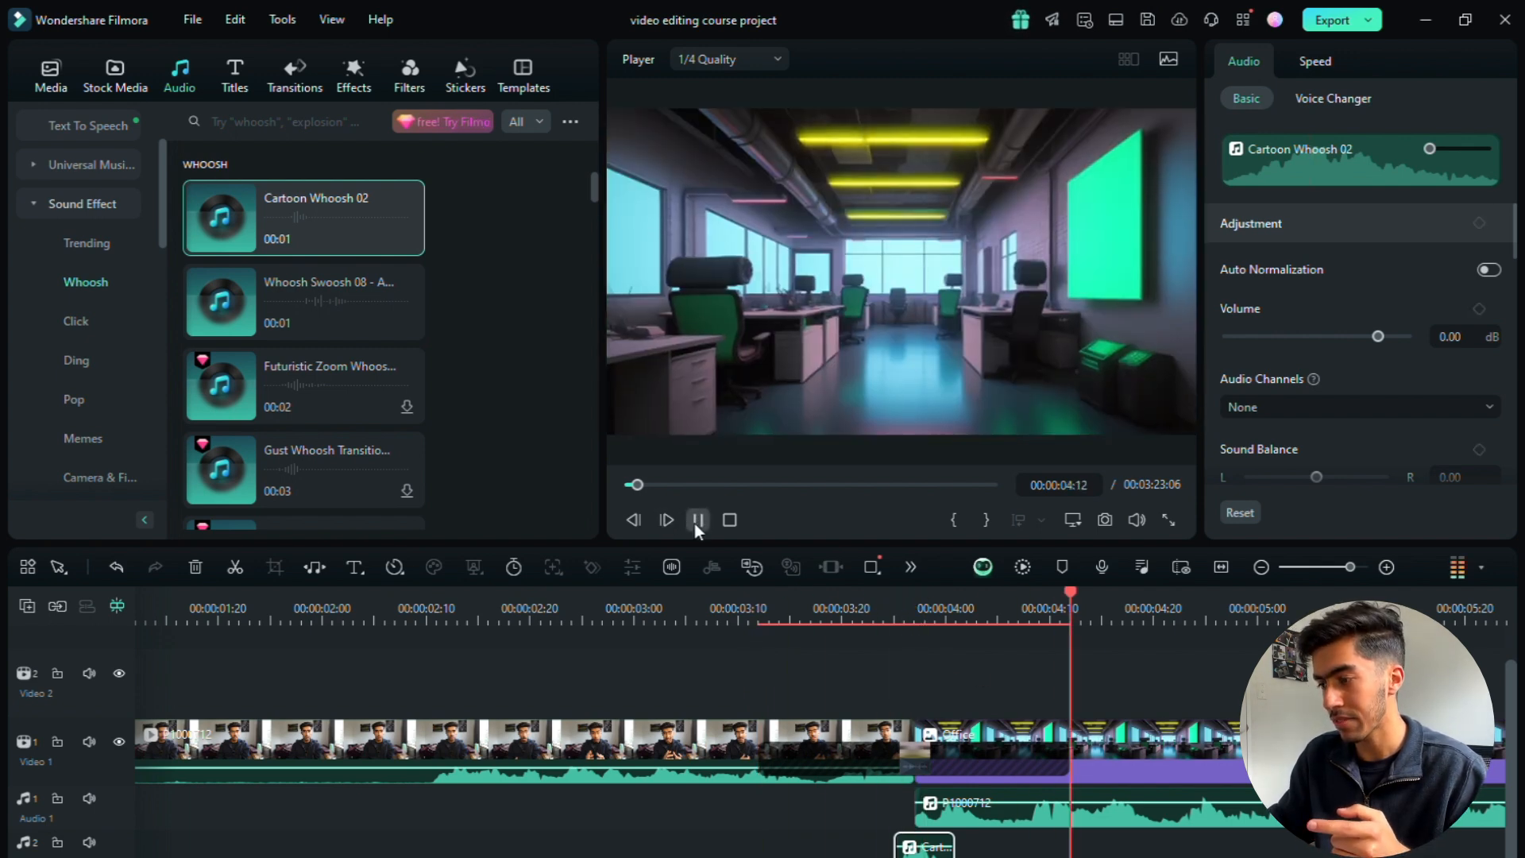
click(696, 520)
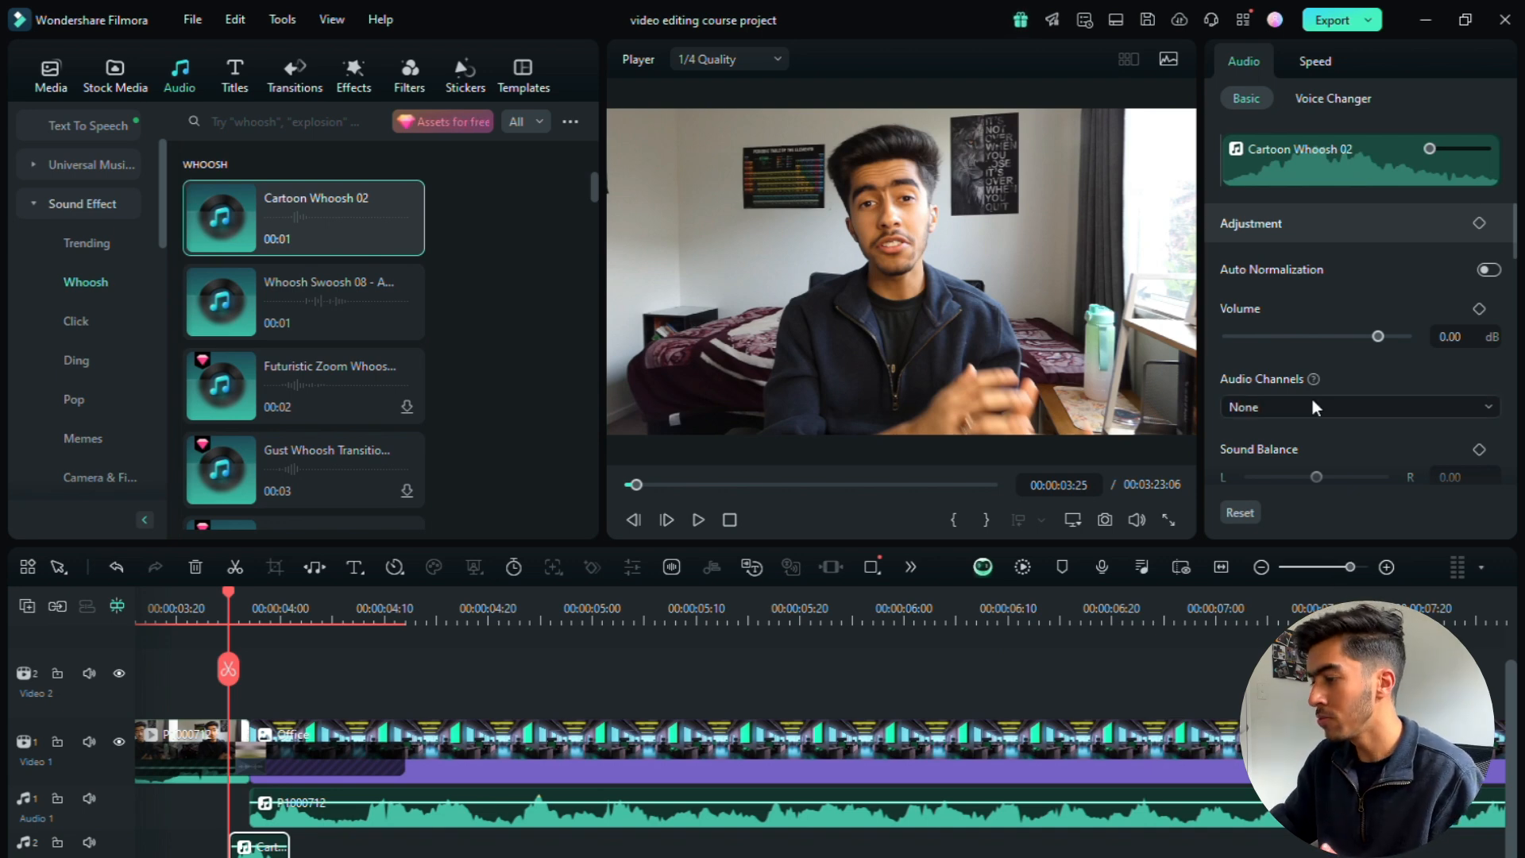
Step: Review the whoosh clip's audio adjustments, including volume, sound balance, fade in, fade out, pitch and audio ducking
scroll(1312, 399, down, 1)
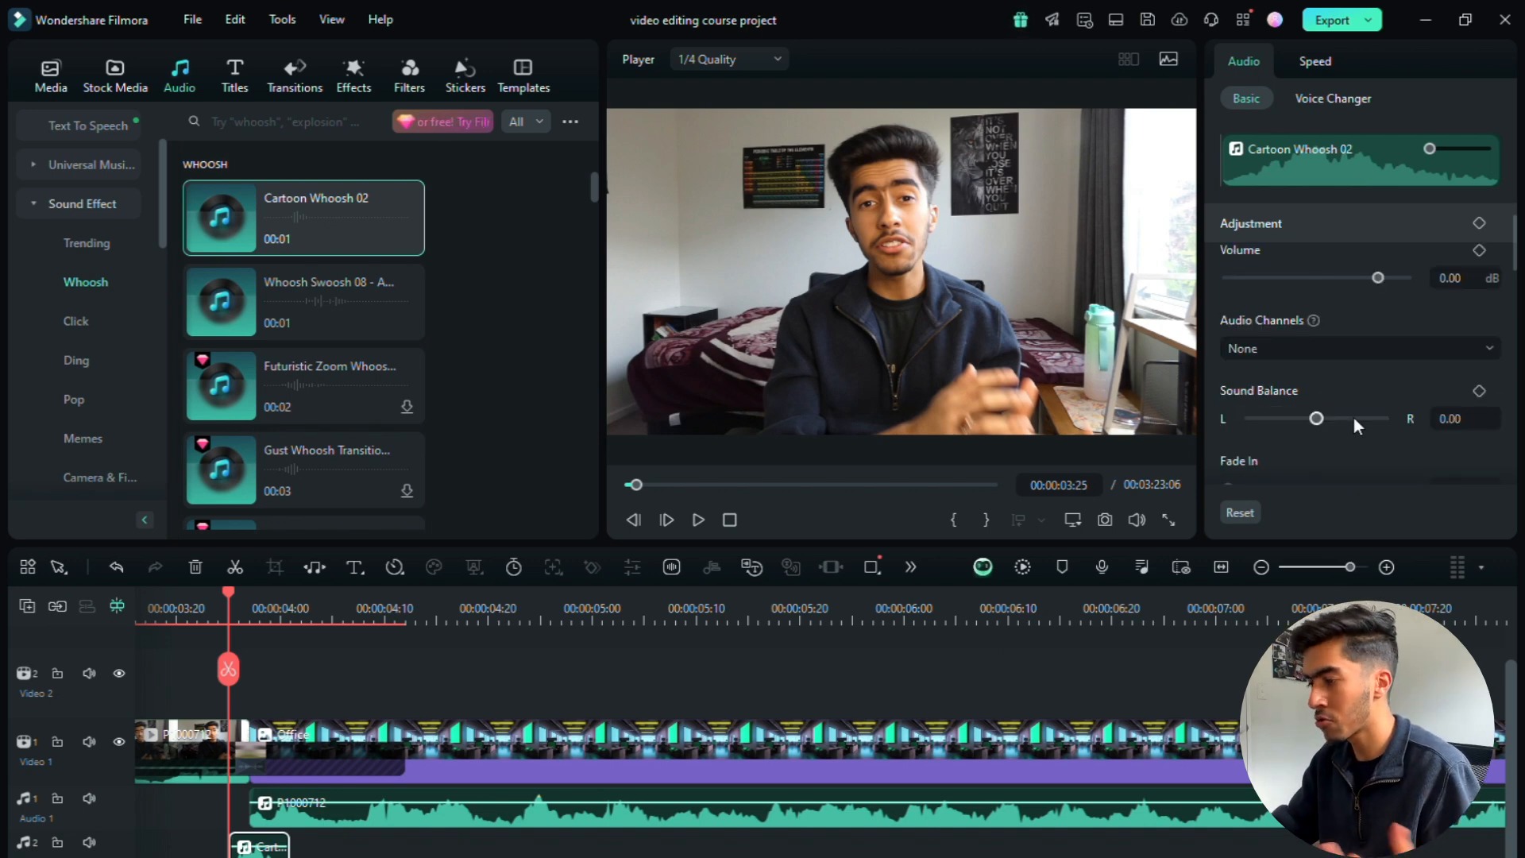
scroll(1329, 379, down, 2)
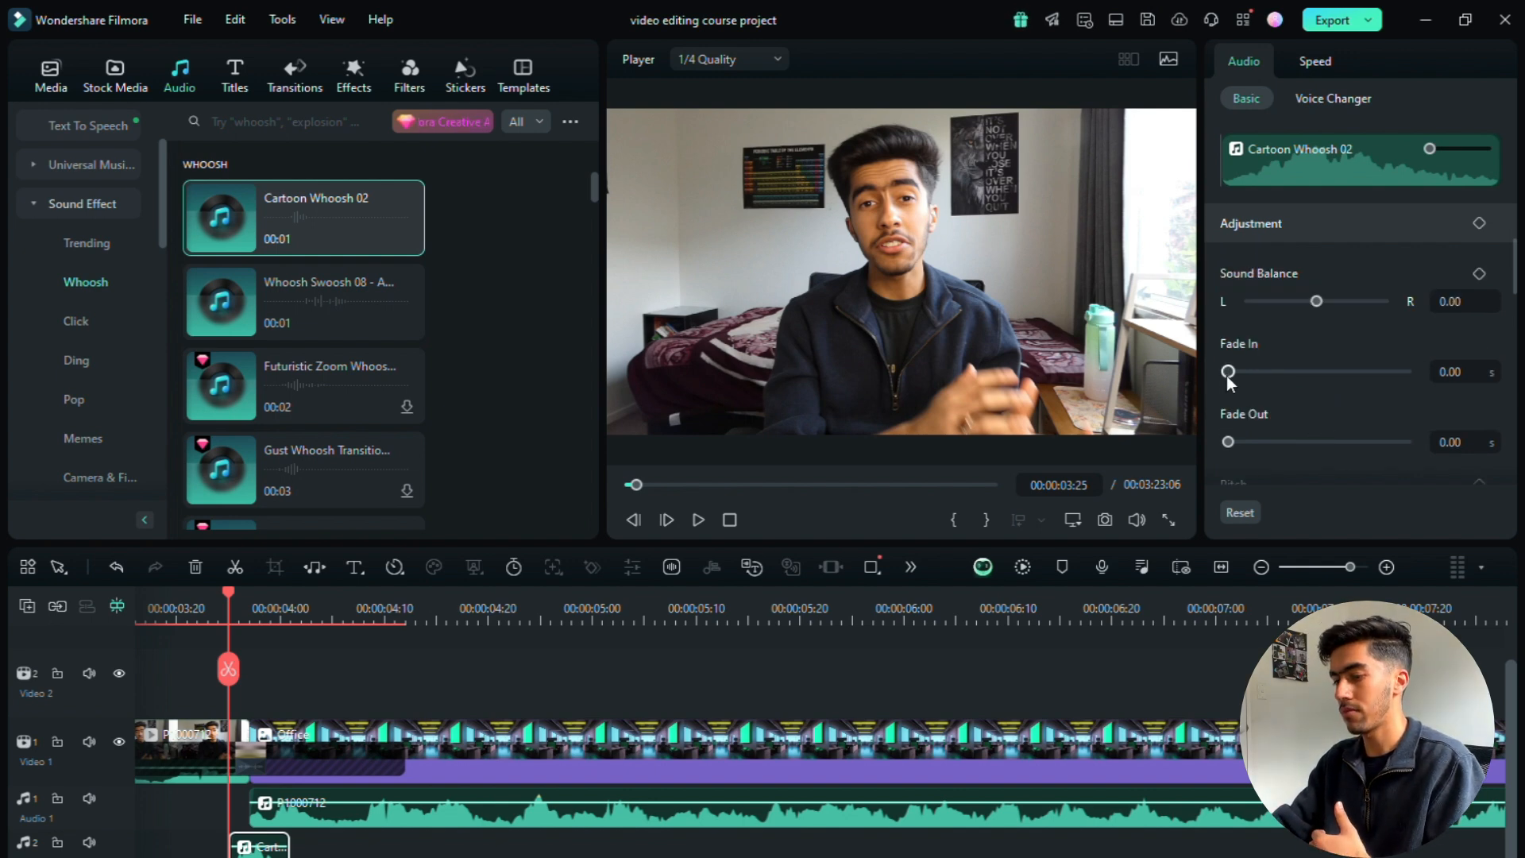
drag(1228, 374, 1236, 375)
scroll(1327, 403, down, 2)
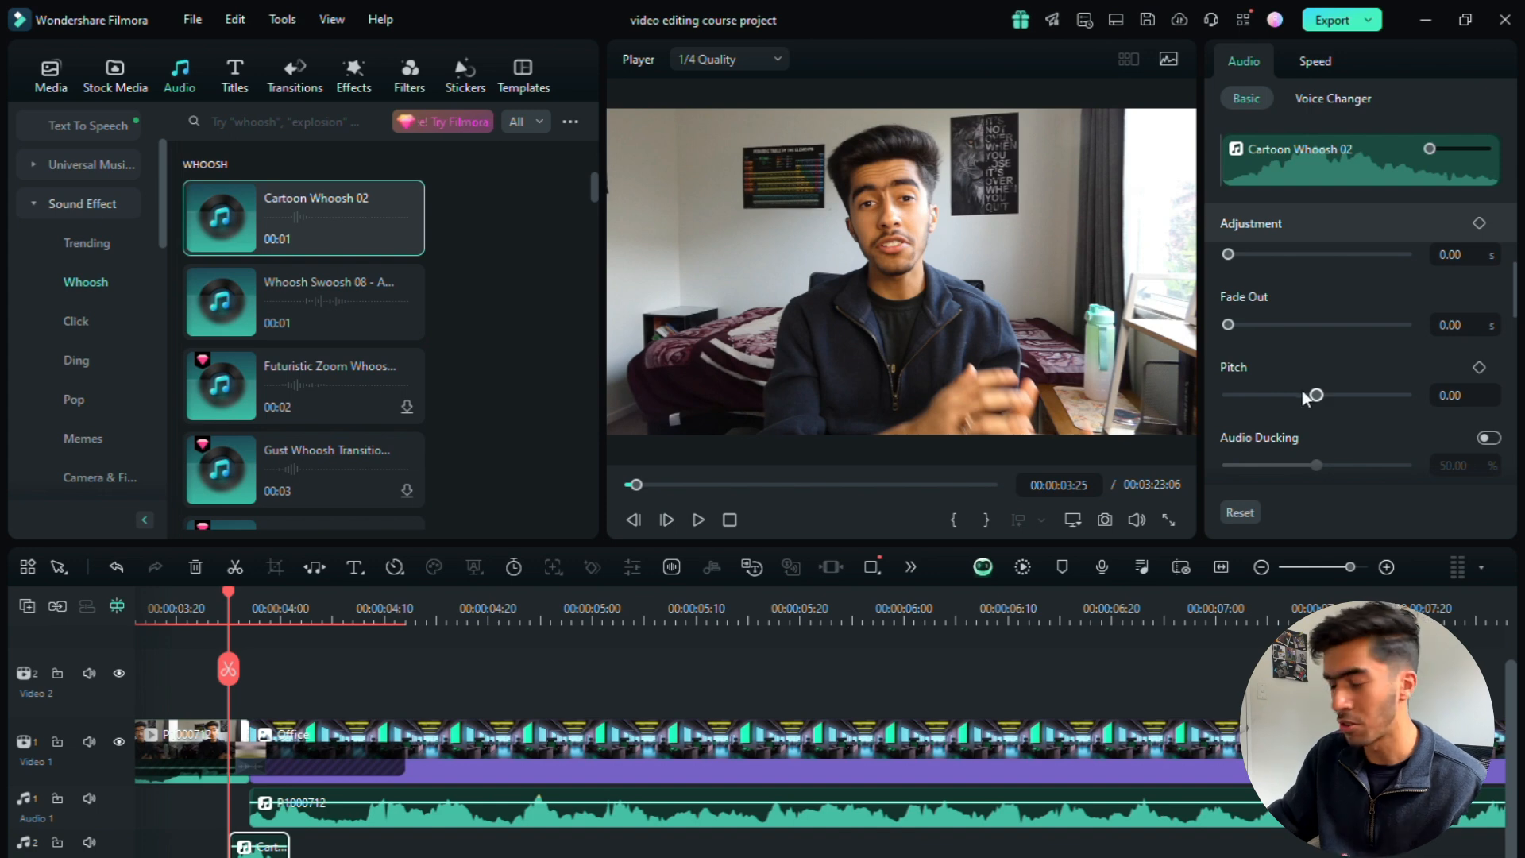
scroll(1283, 415, down, 1)
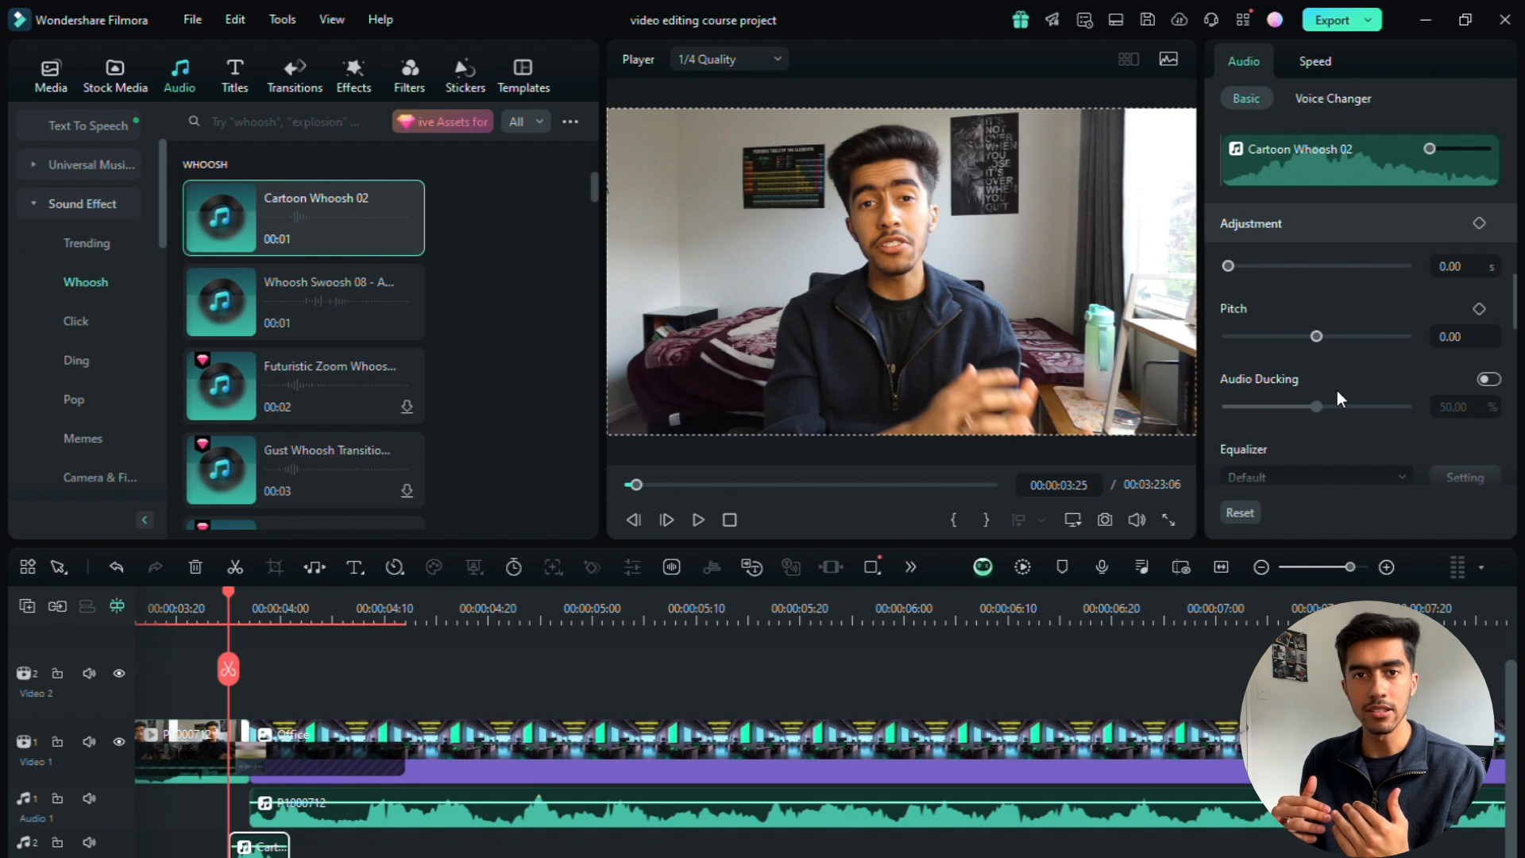
Step: Remove the wipe transition at the cut and the Cartoon Whoosh 02 clip from the timeline
scroll(1371, 411, down, 5)
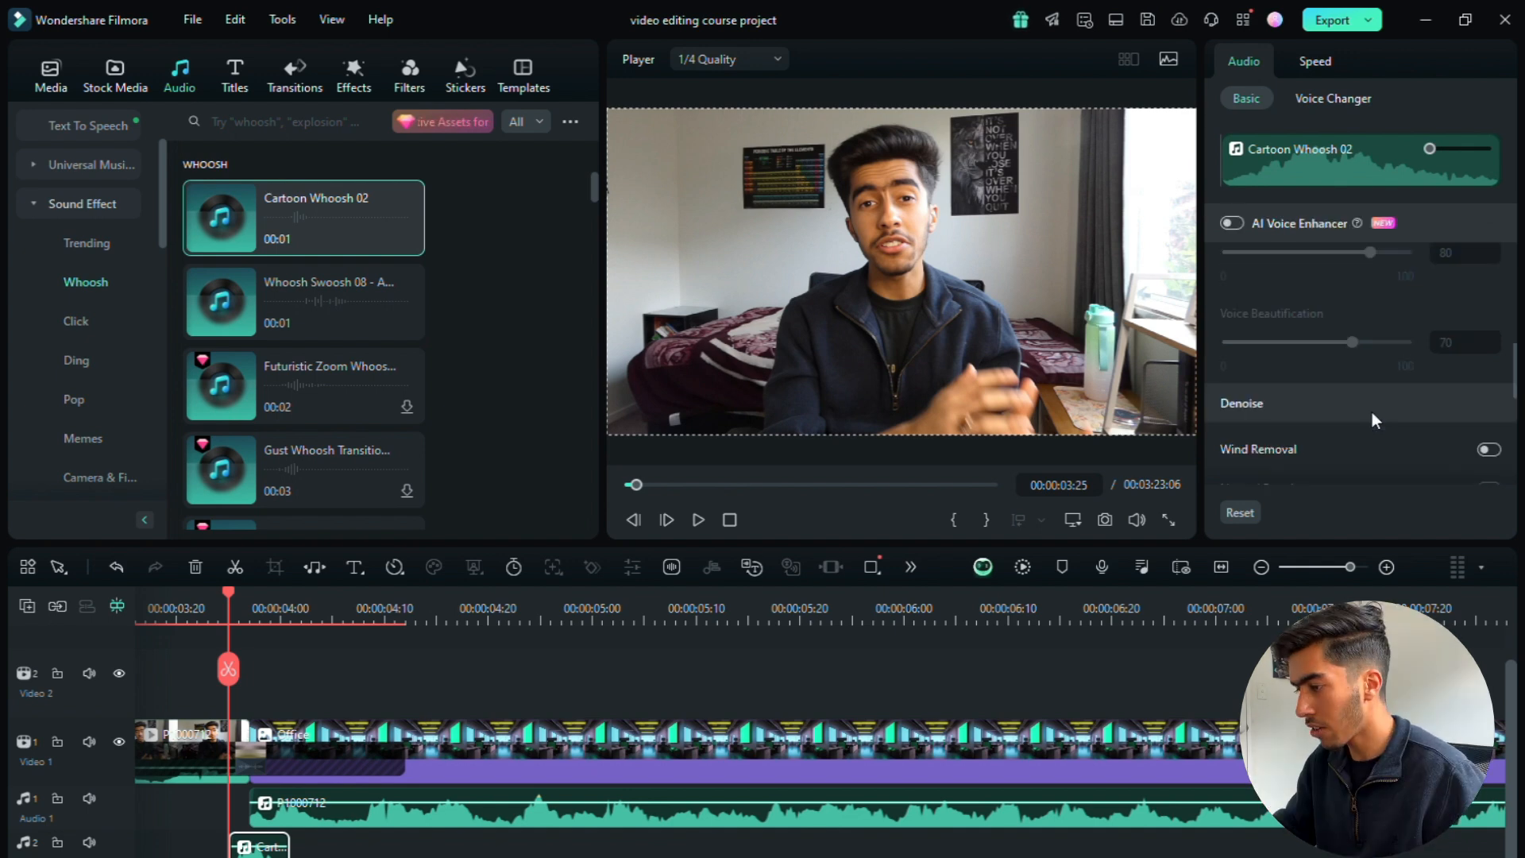
scroll(1372, 411, up, 1)
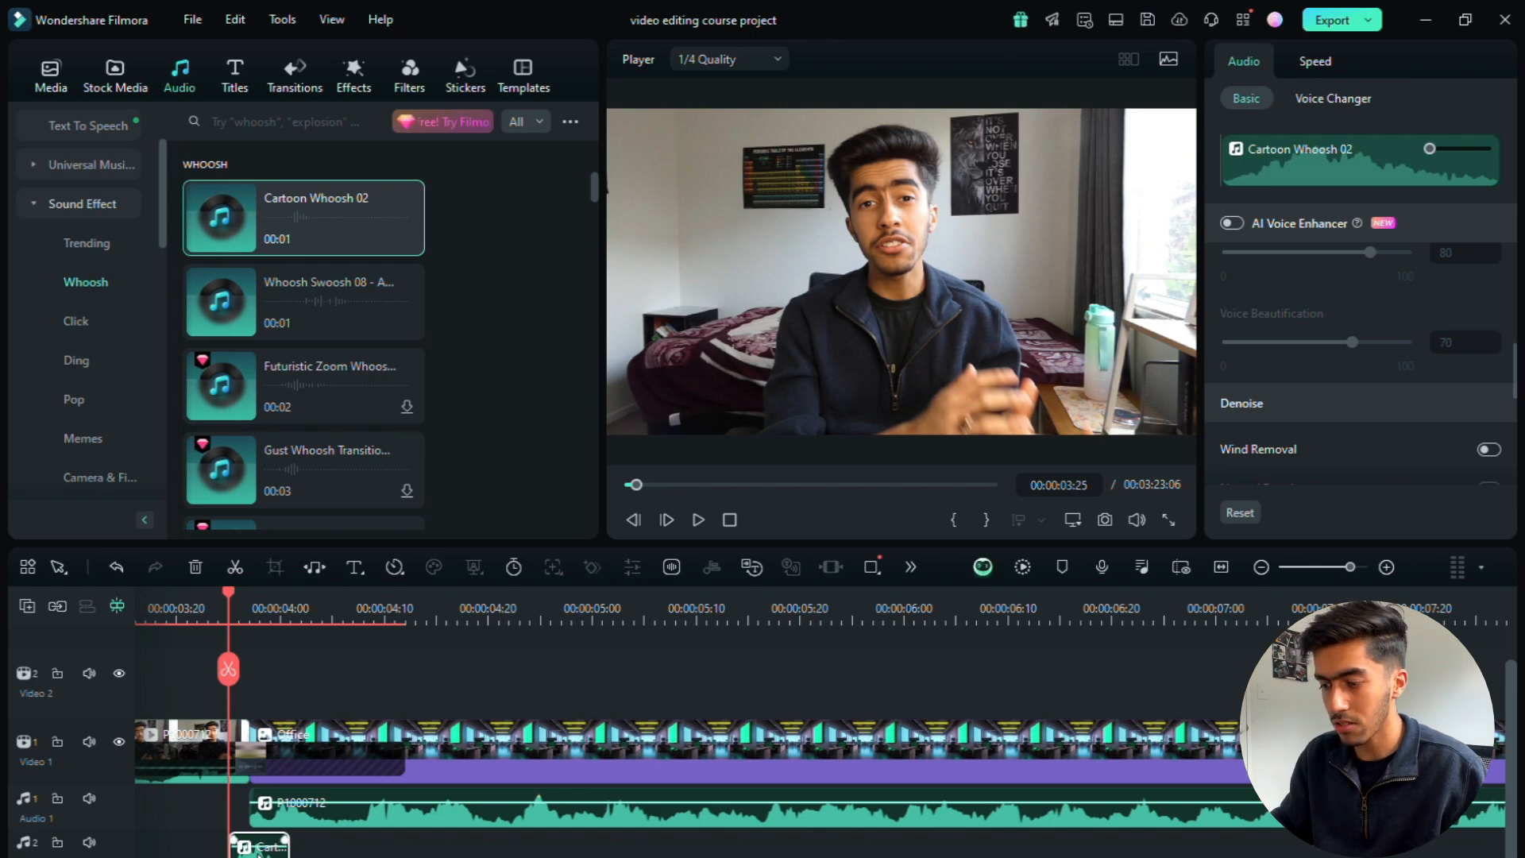
click(258, 761)
key(Delete)
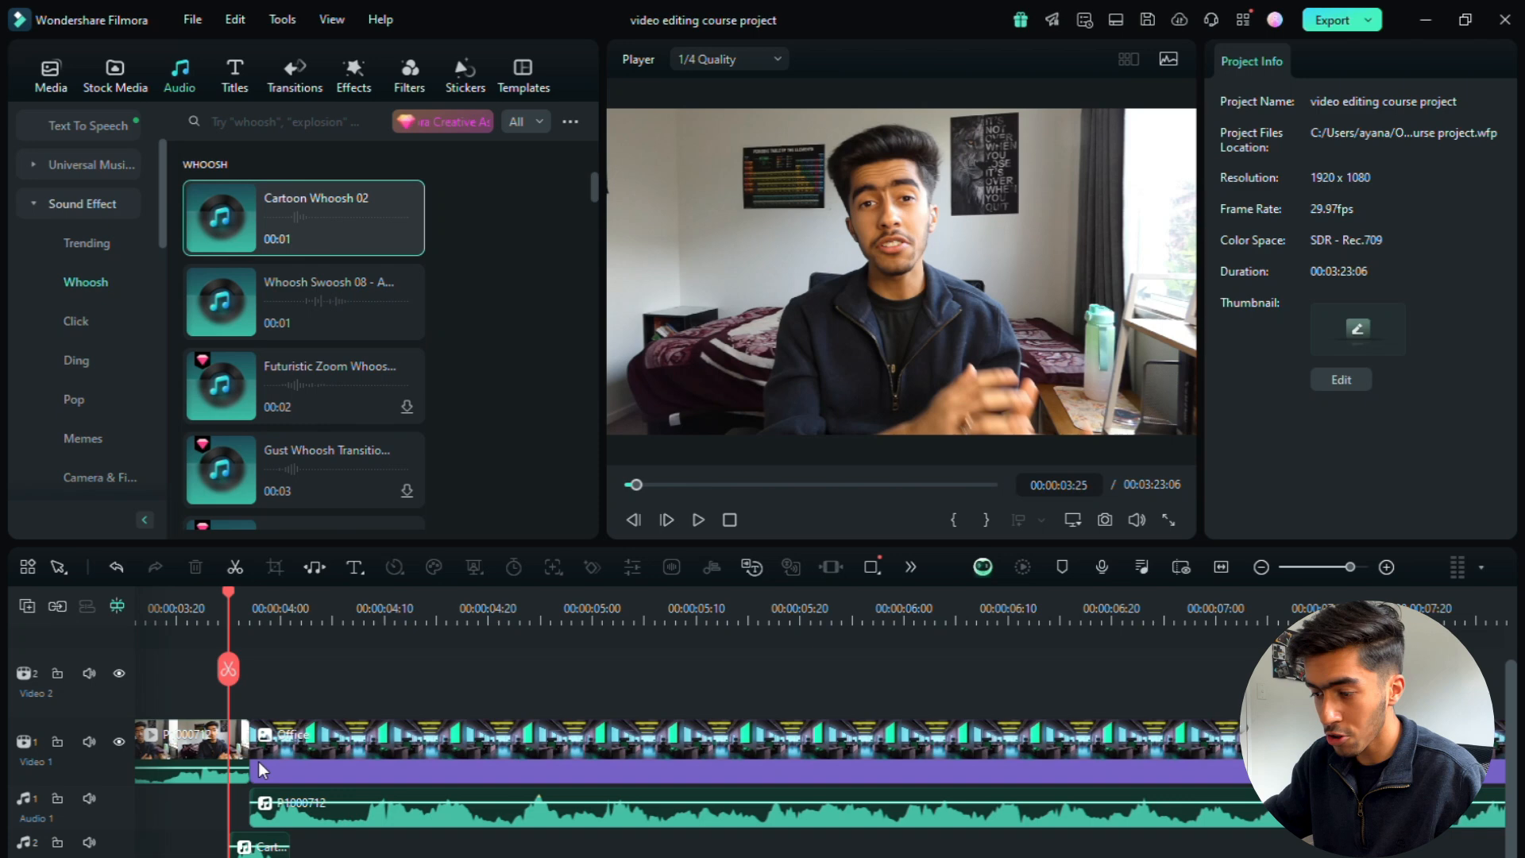
click(259, 842)
key(Delete)
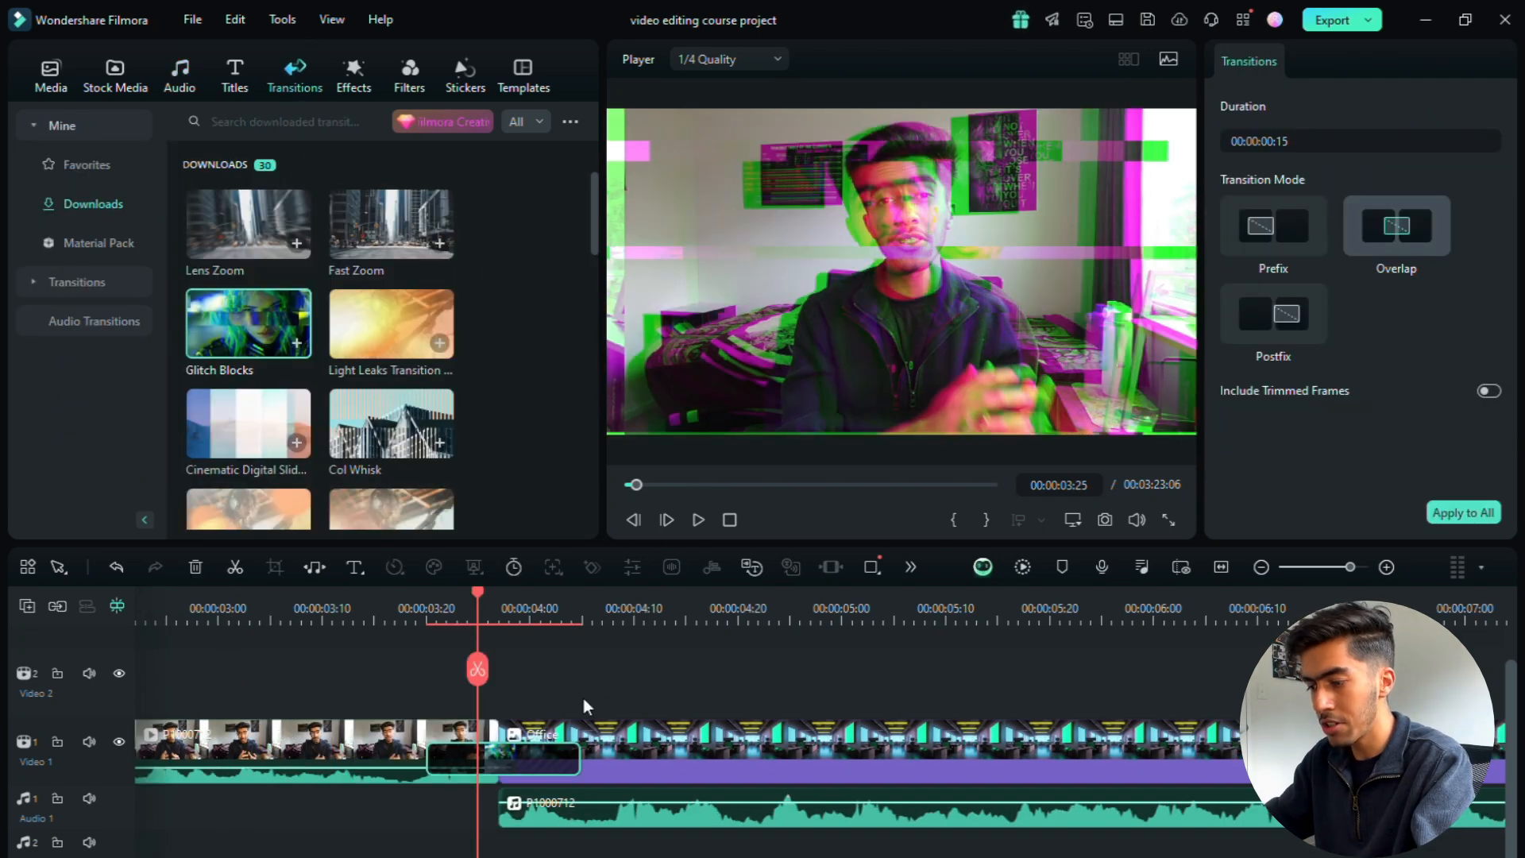
Step: Add the DigitalWreckage effect from the downloaded sound effects to the Audio 2 track beneath the glitch transition
click(184, 87)
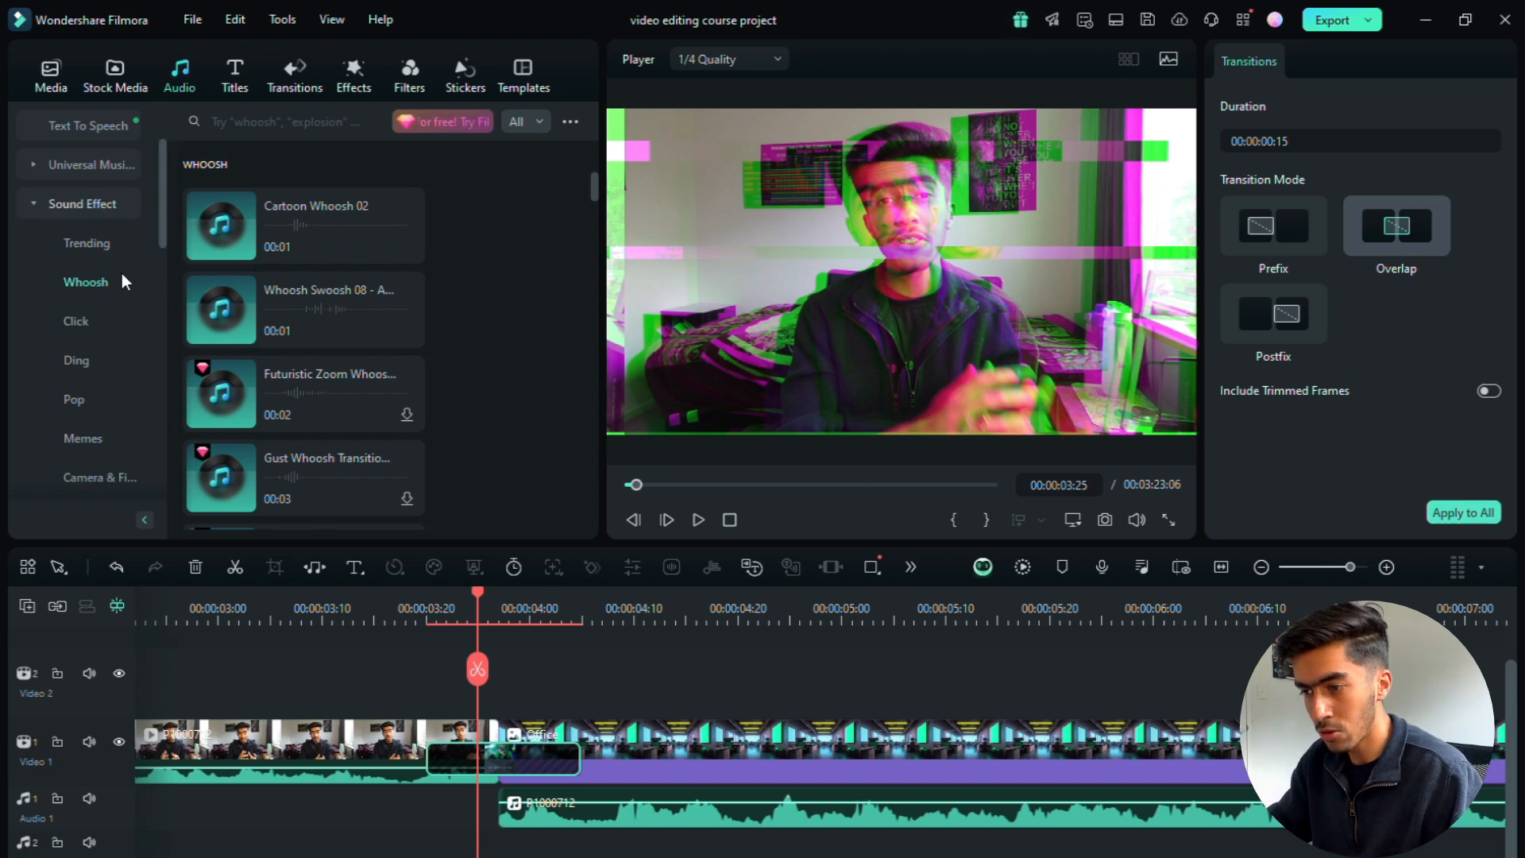
scroll(122, 273, down, 3)
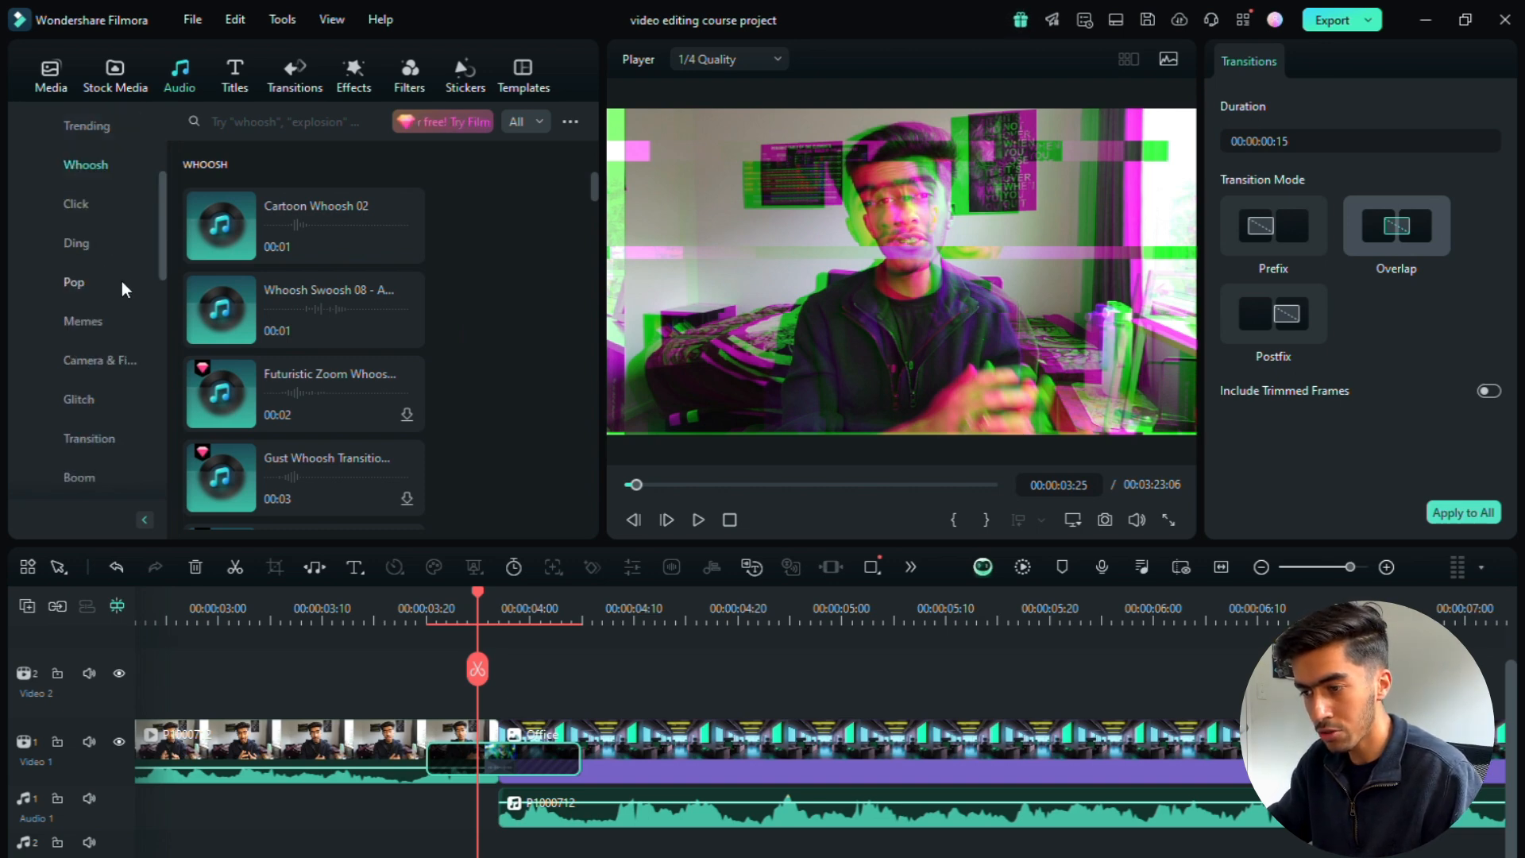
click(84, 400)
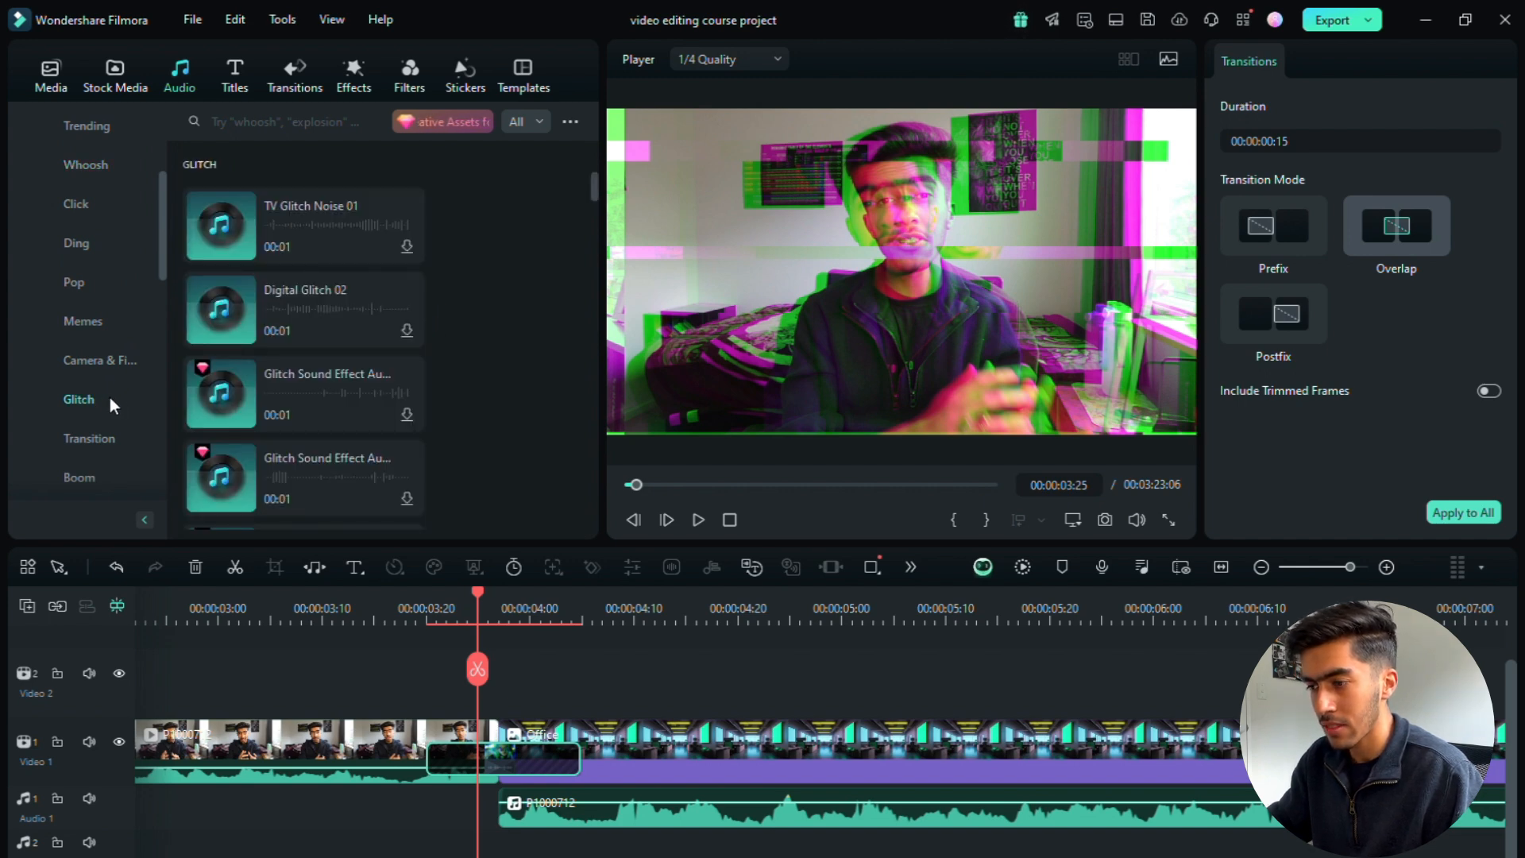
scroll(429, 330, down, 2)
scroll(432, 335, down, 1)
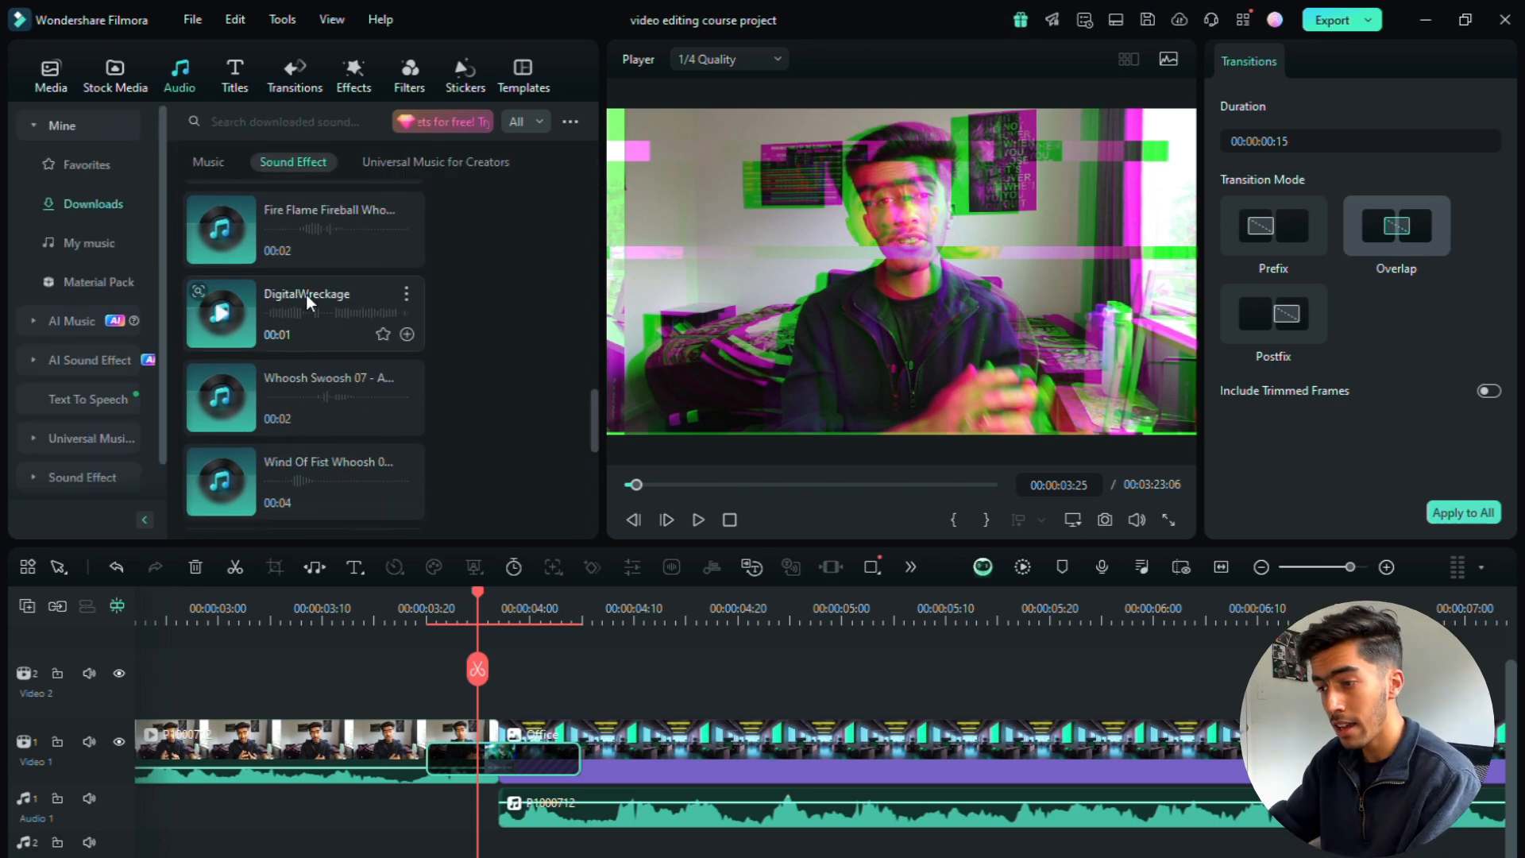
drag(289, 302, 427, 855)
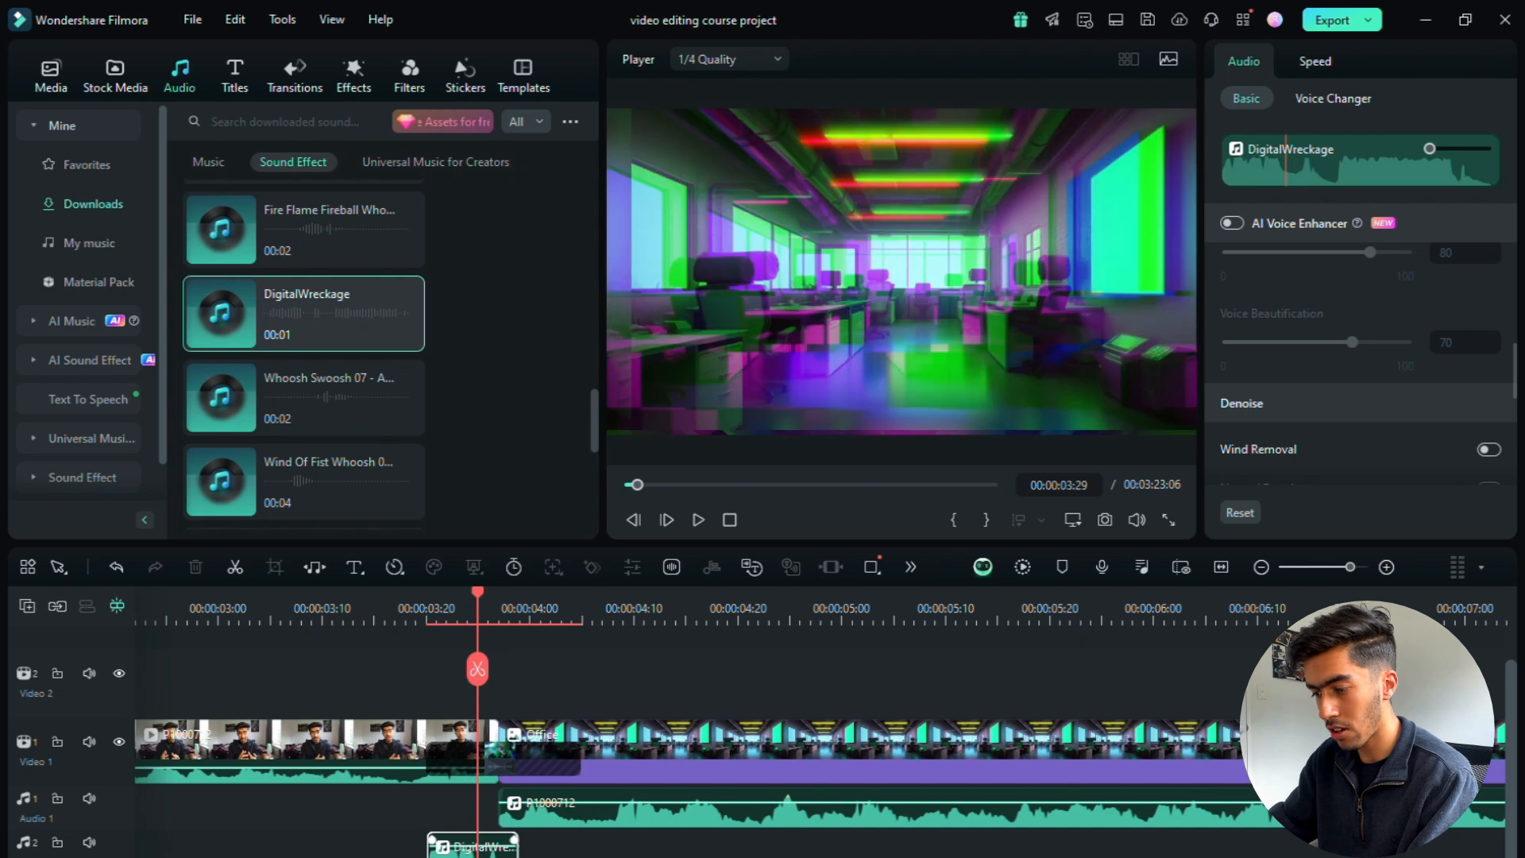
Step: Move the DigitalWreckage clip to start at about 00:00:03:24 and set its volume to -4.00 dB
click(1388, 566)
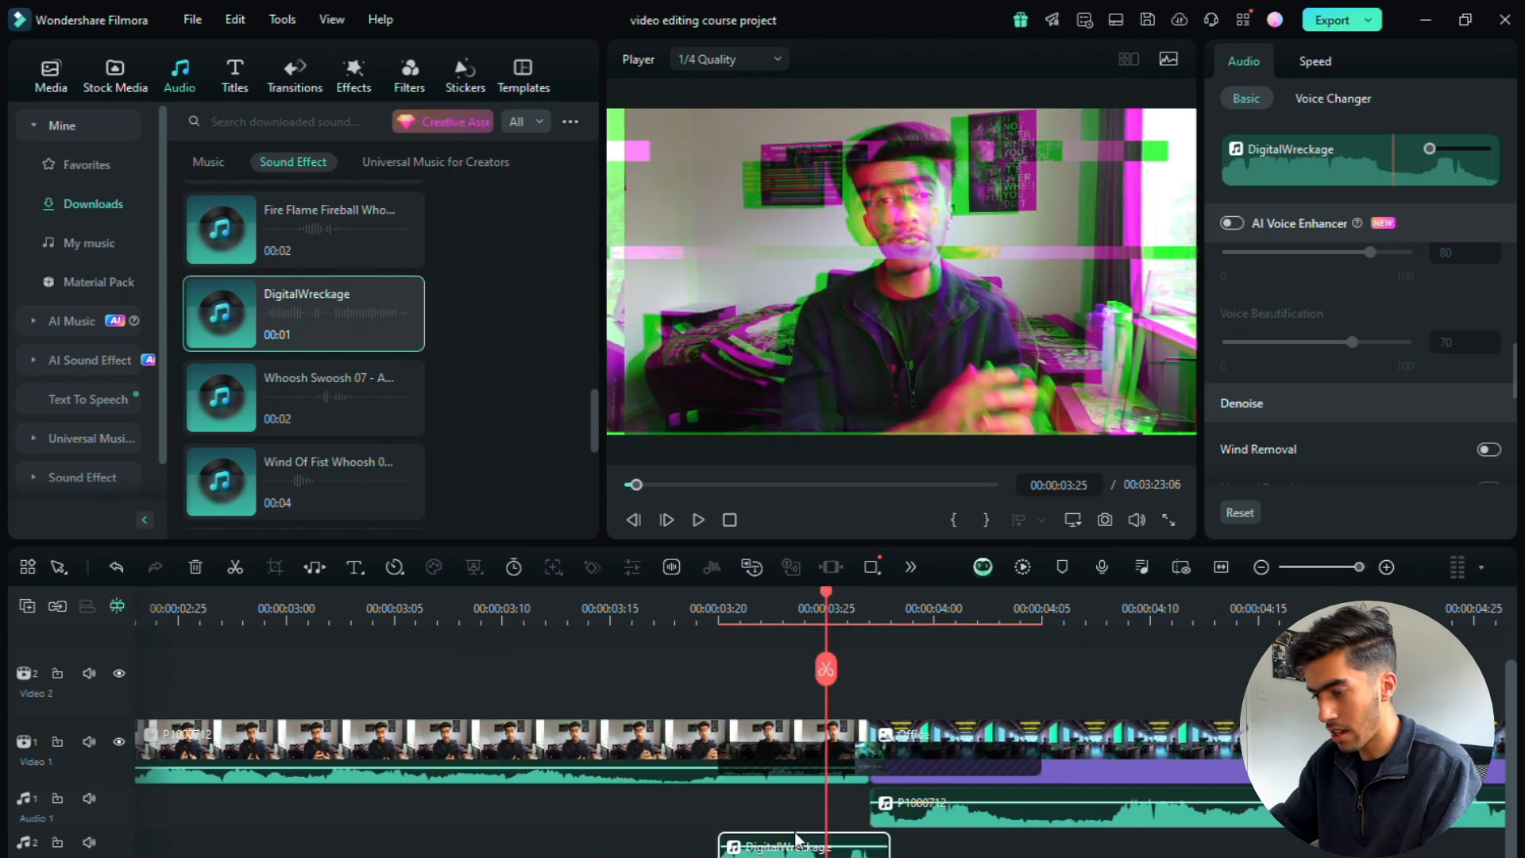
scroll(1408, 347, up, 5)
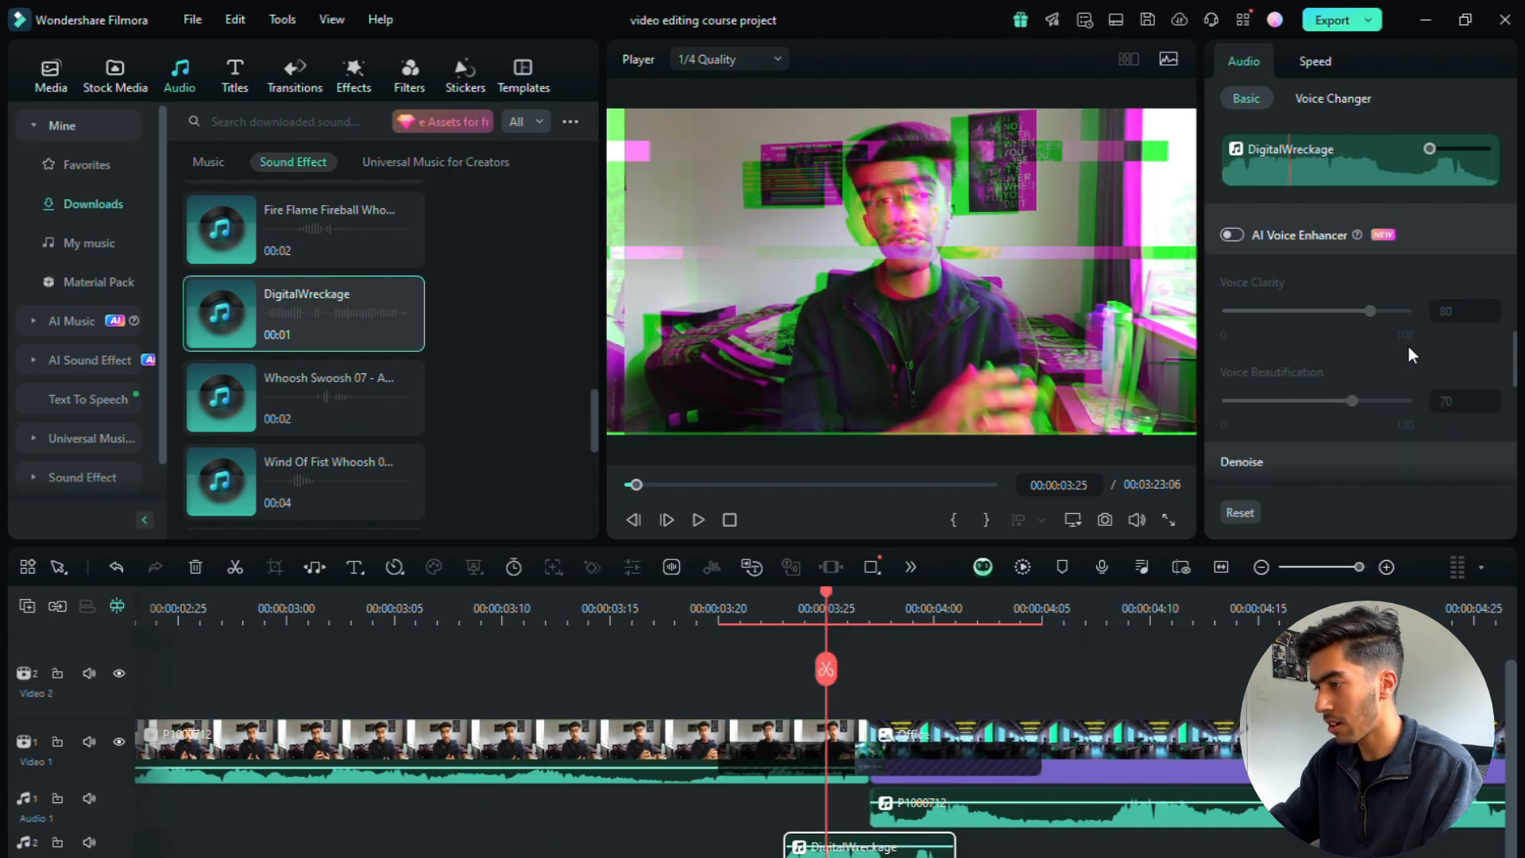
scroll(1428, 329, up, 1)
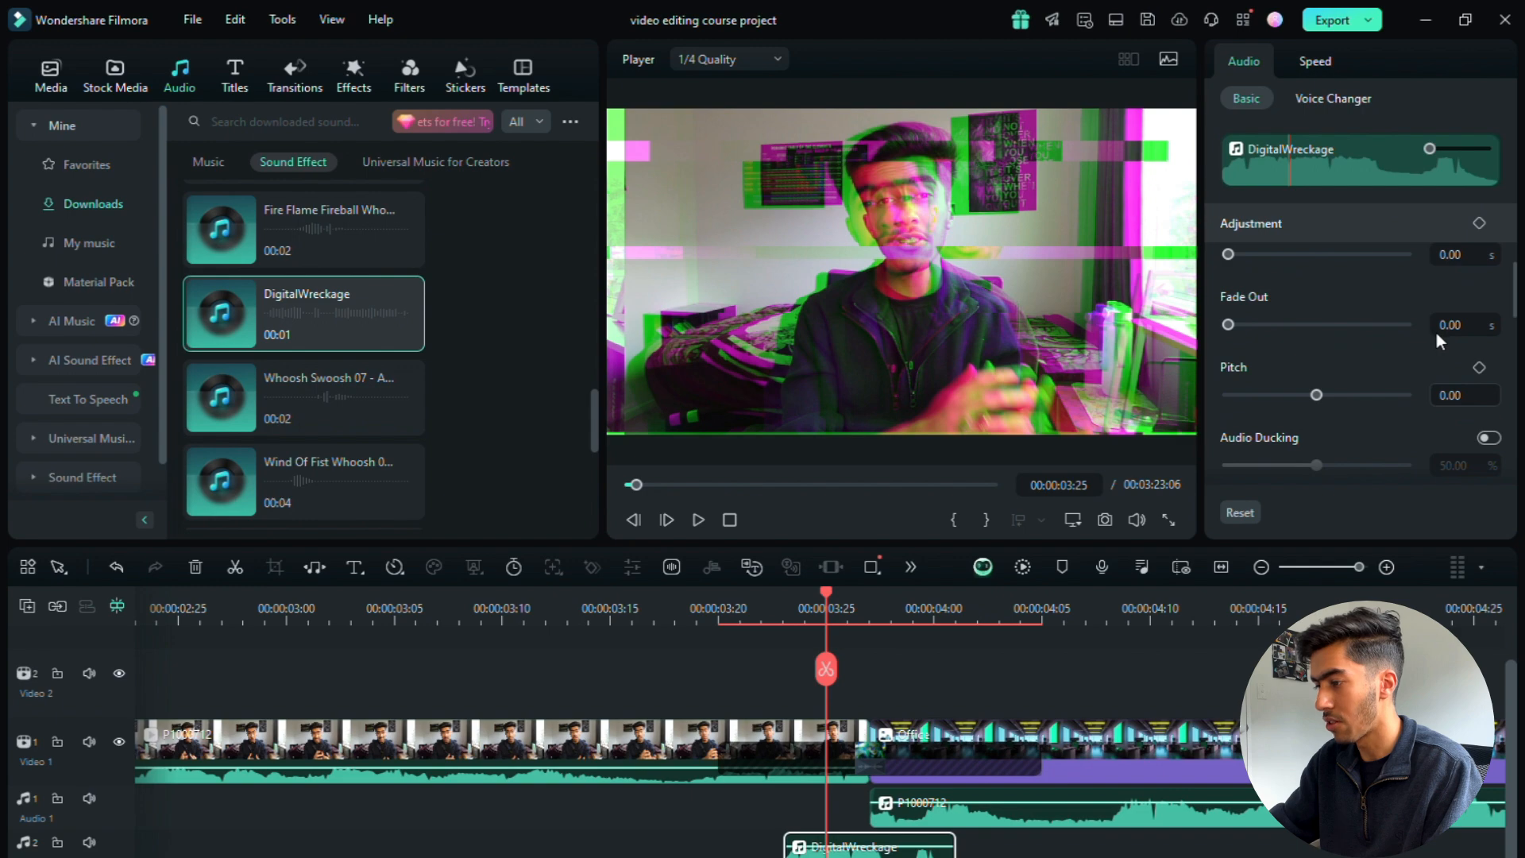
scroll(1438, 332, up, 3)
Step: Play the glitch transition twice from before the cut to check how the DigitalWreckage sound lines up with it
click(611, 618)
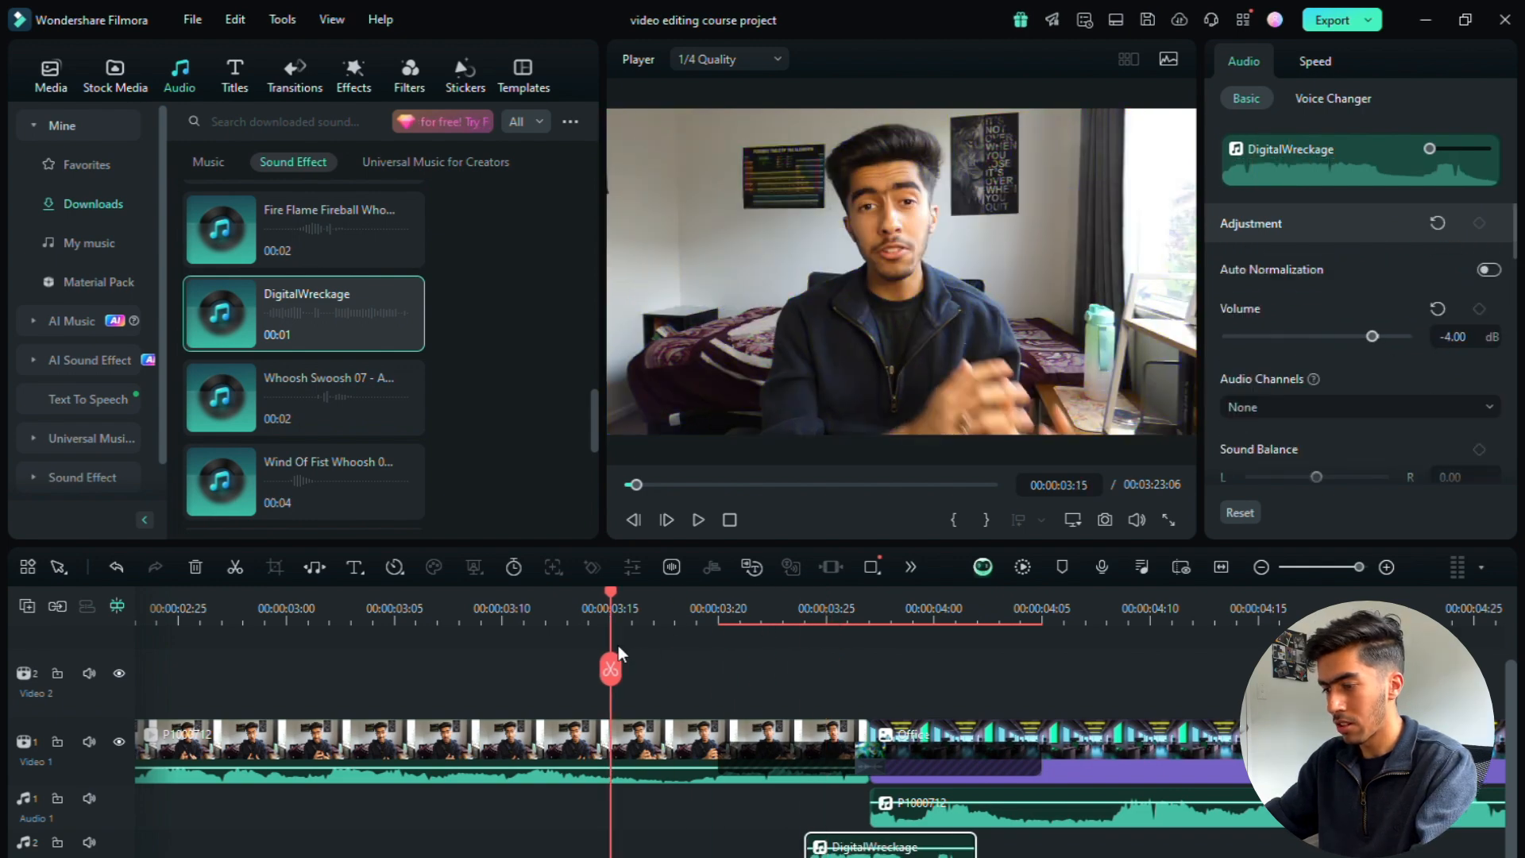
click(698, 520)
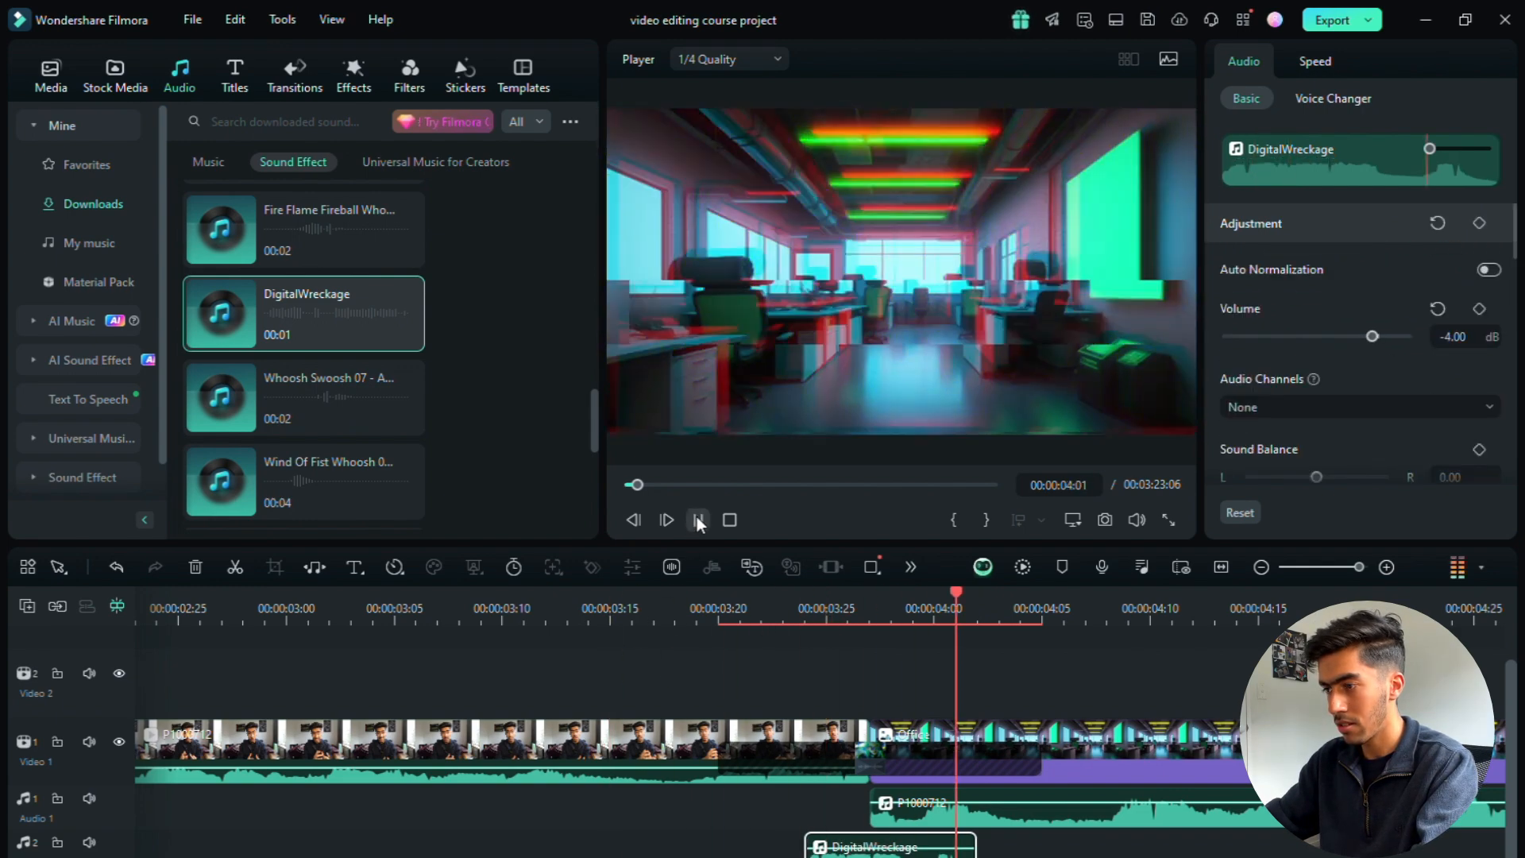
click(699, 519)
click(372, 618)
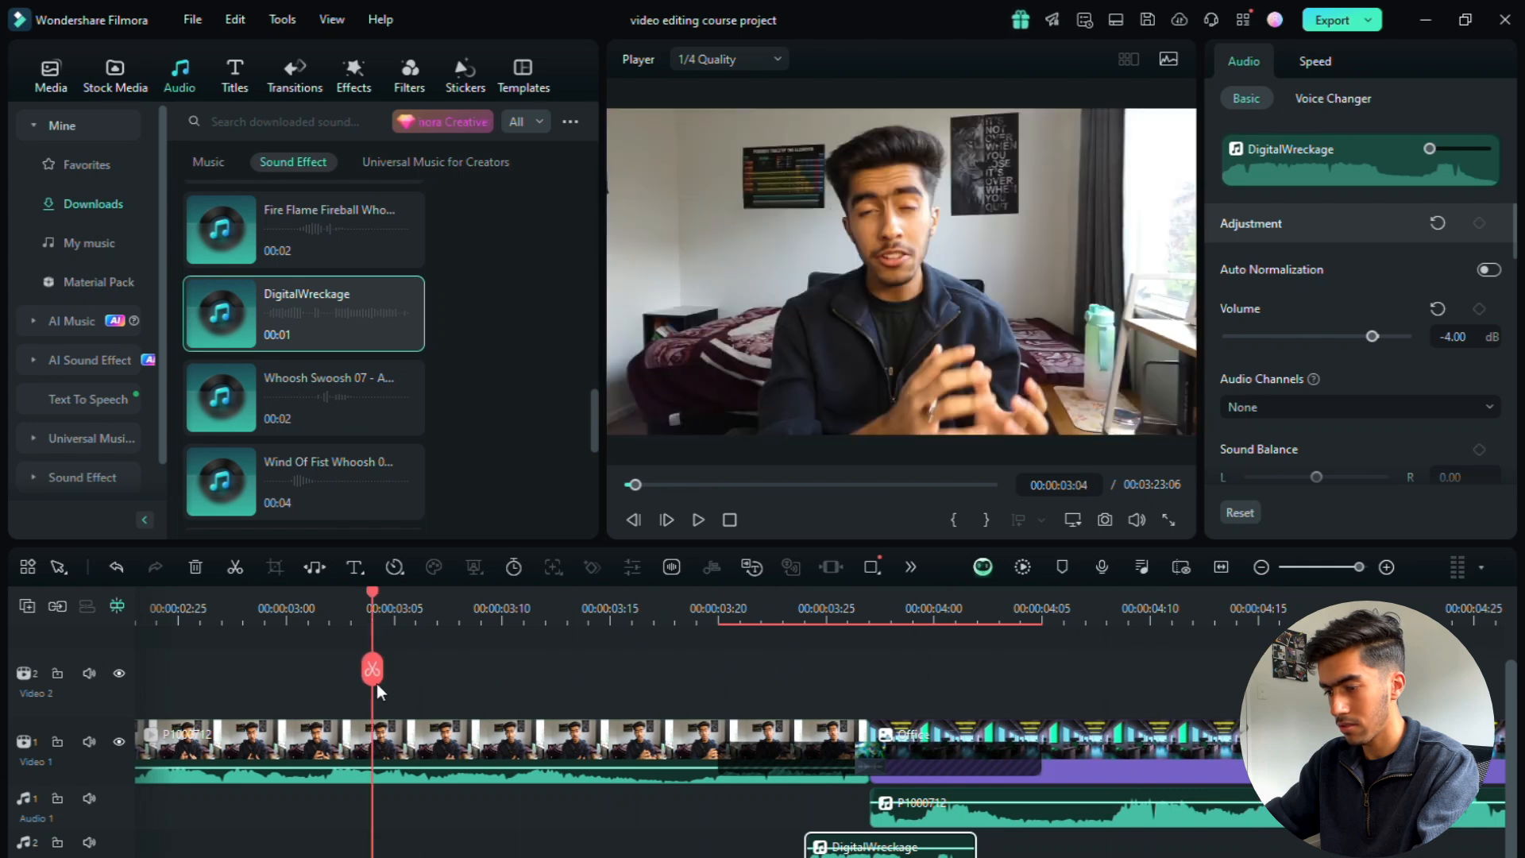
click(698, 519)
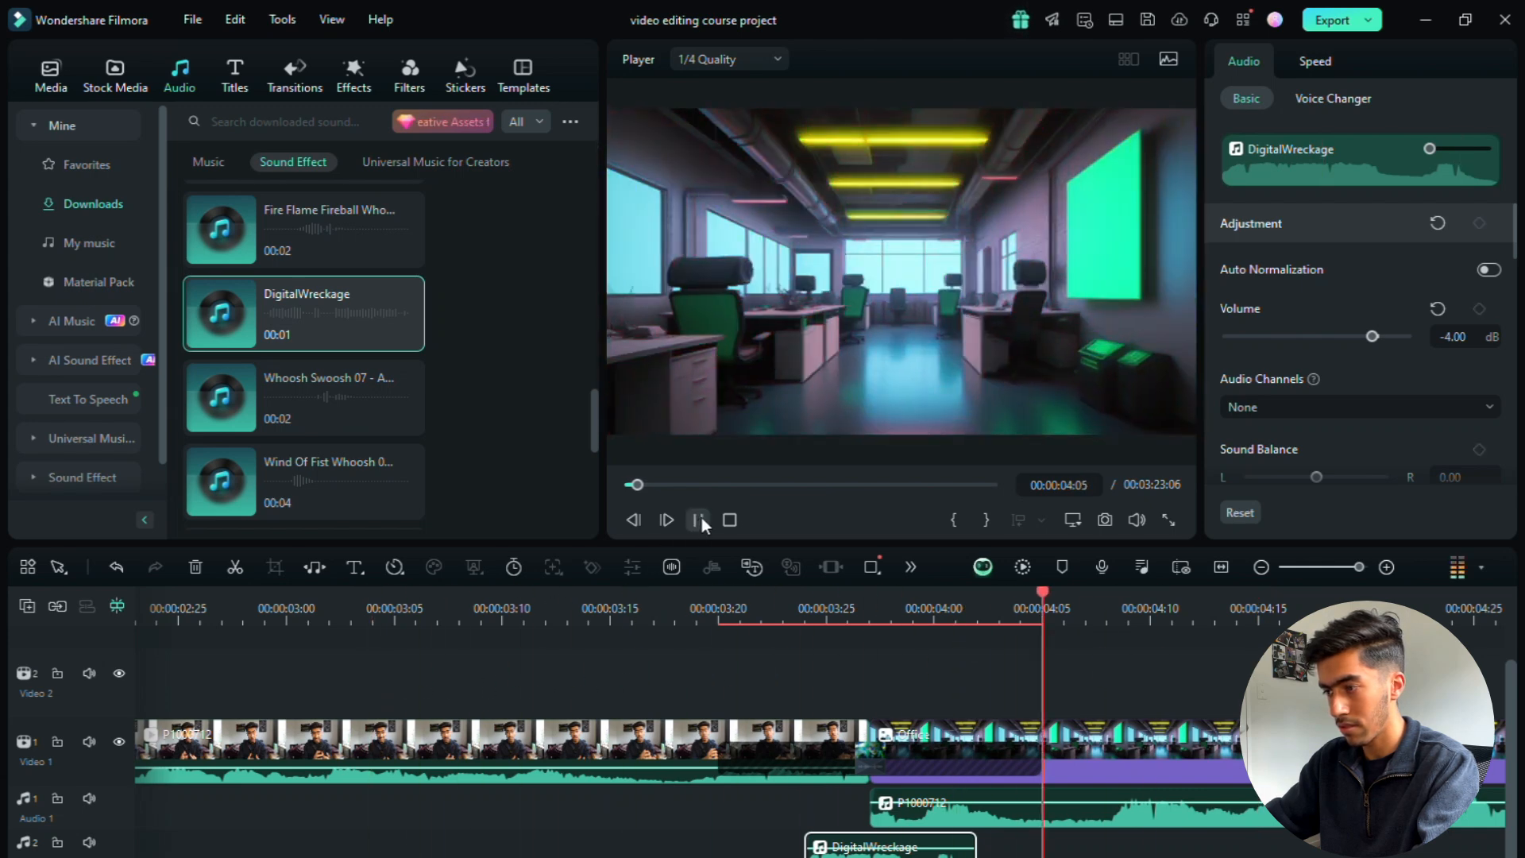
click(700, 520)
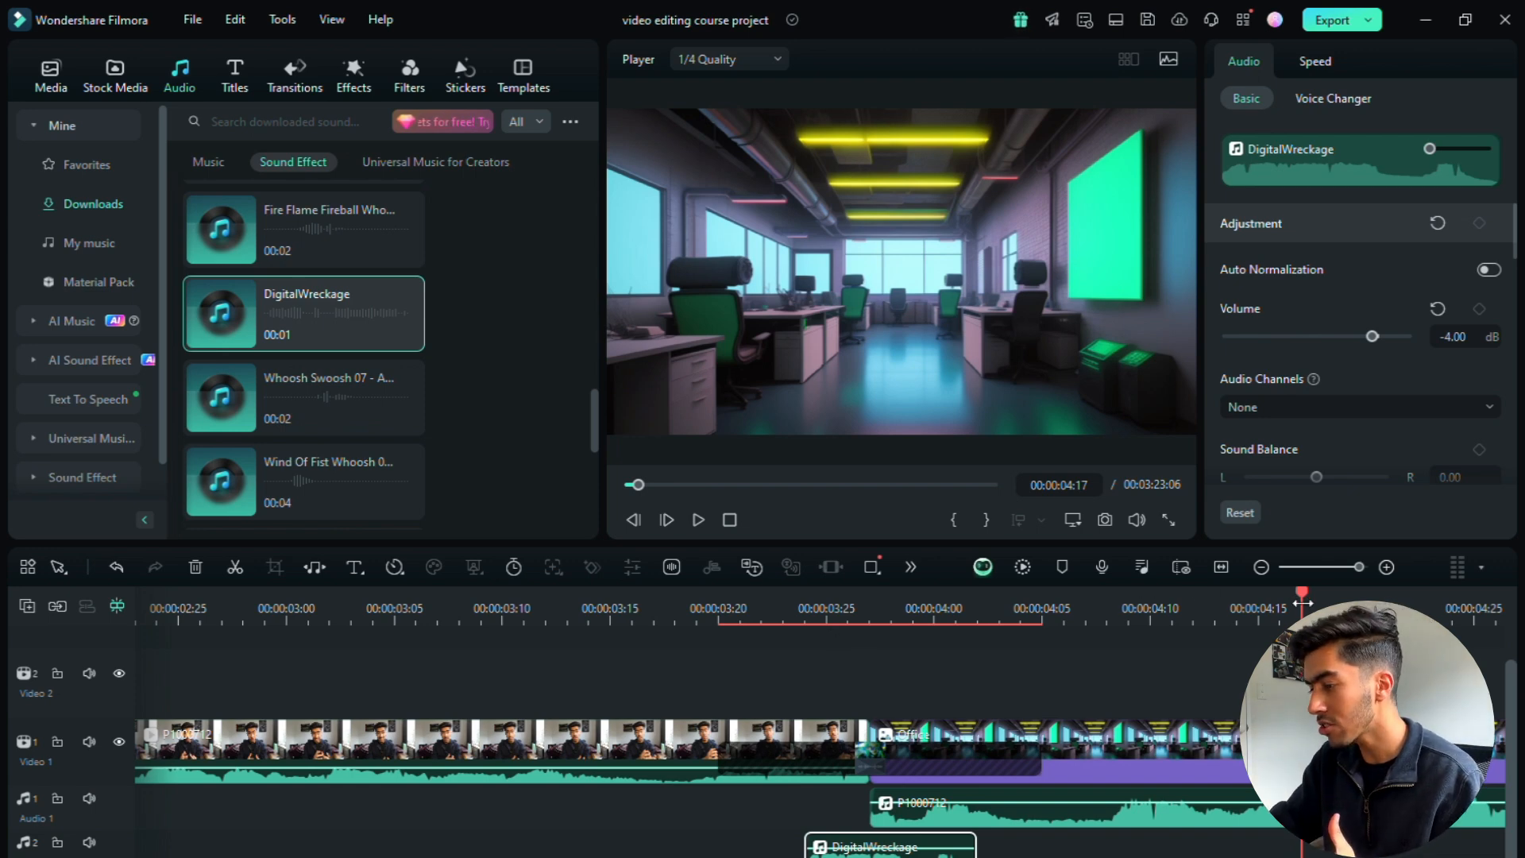
drag(1302, 604, 1001, 667)
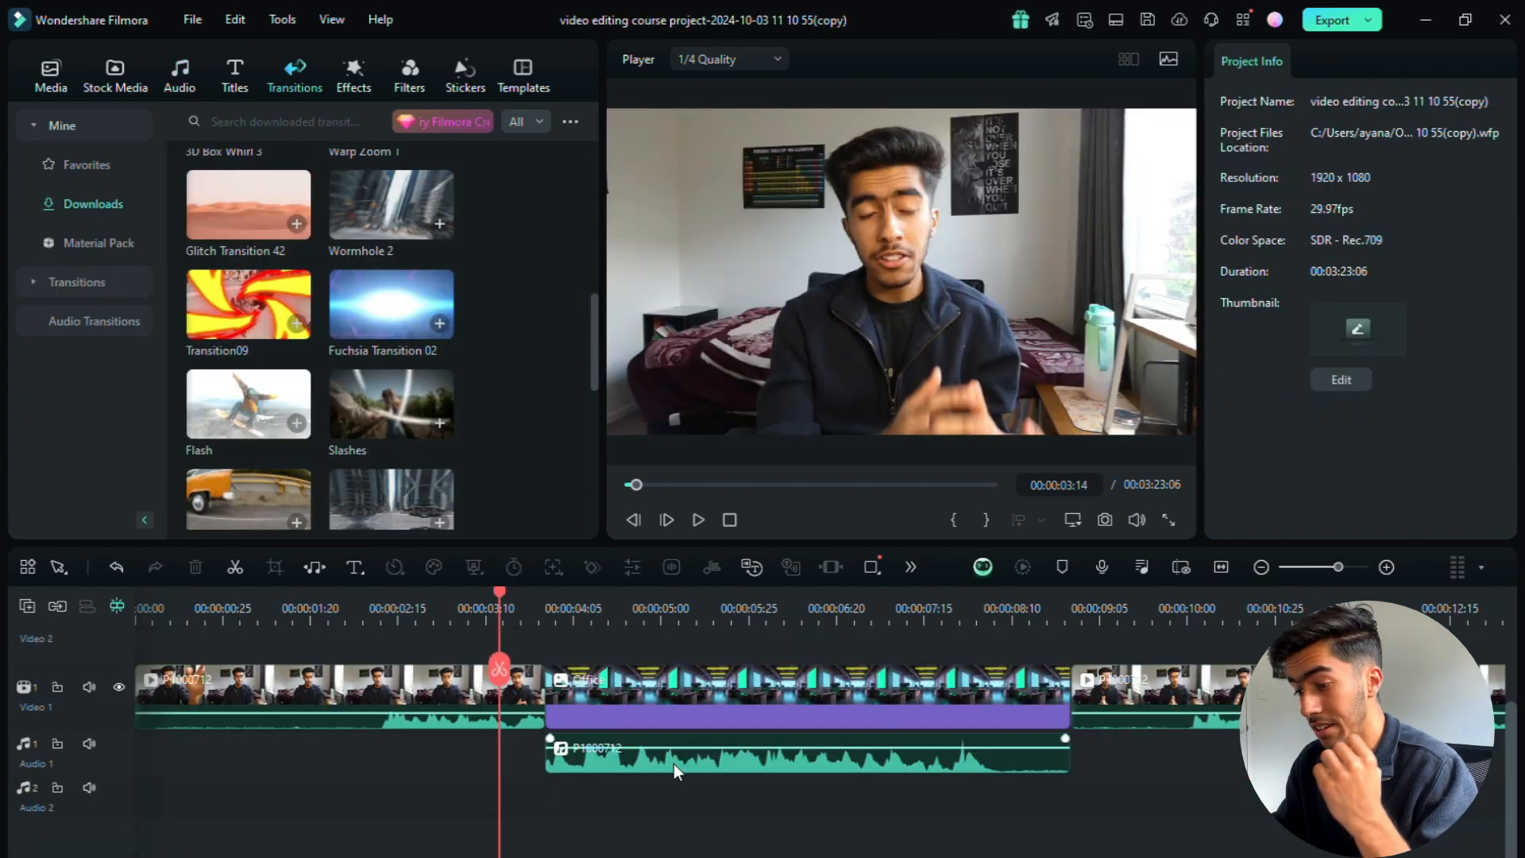
Step: Apply Transition09 at the cut between the talking-head clip and the Office clip and set its duration to 00:00:01:00
click(1352, 568)
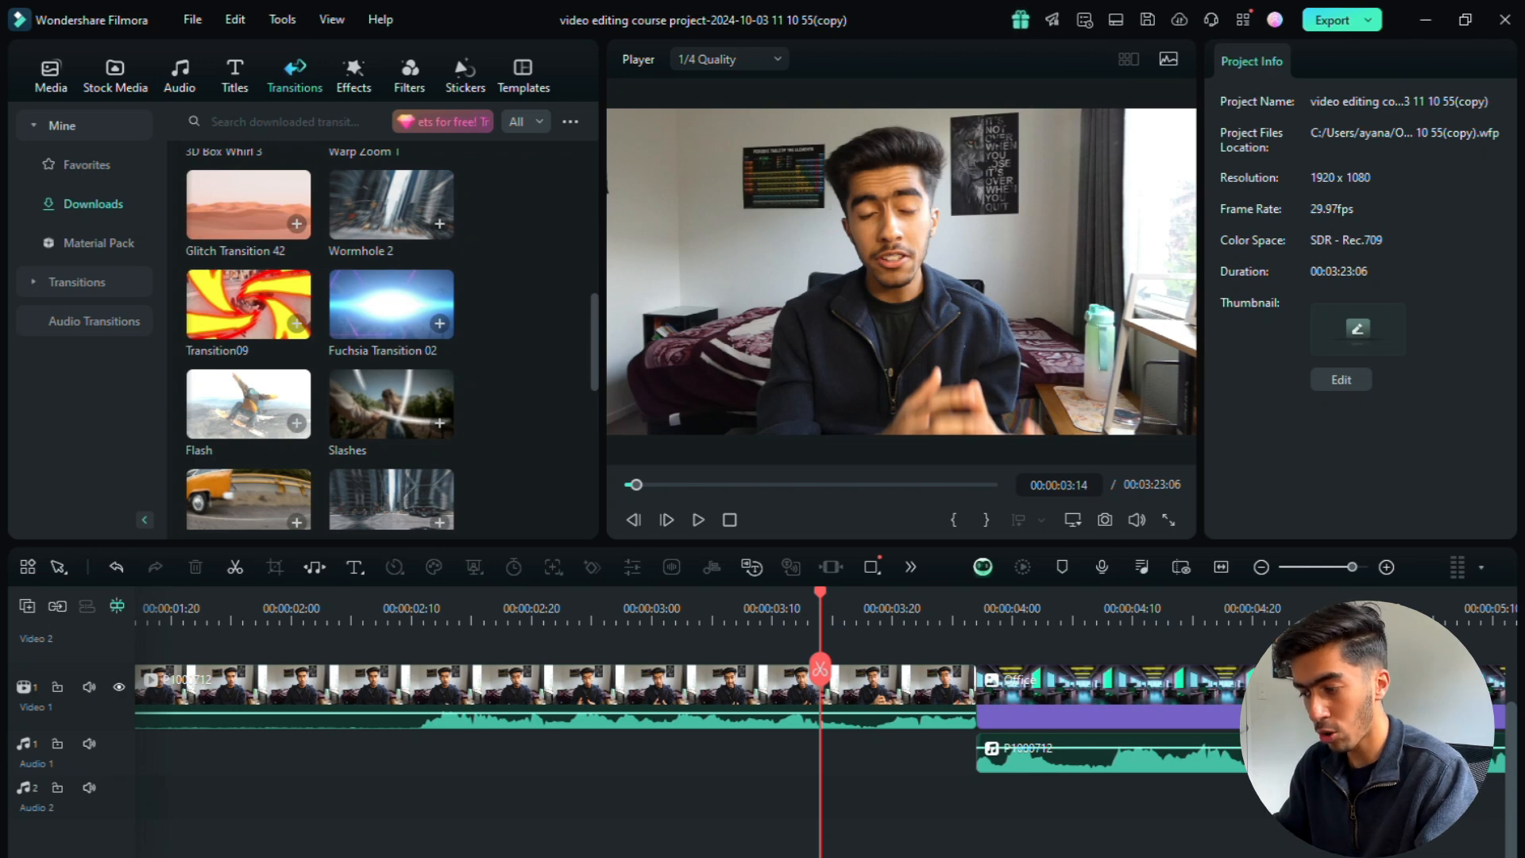
scroll(827, 715, right, 5)
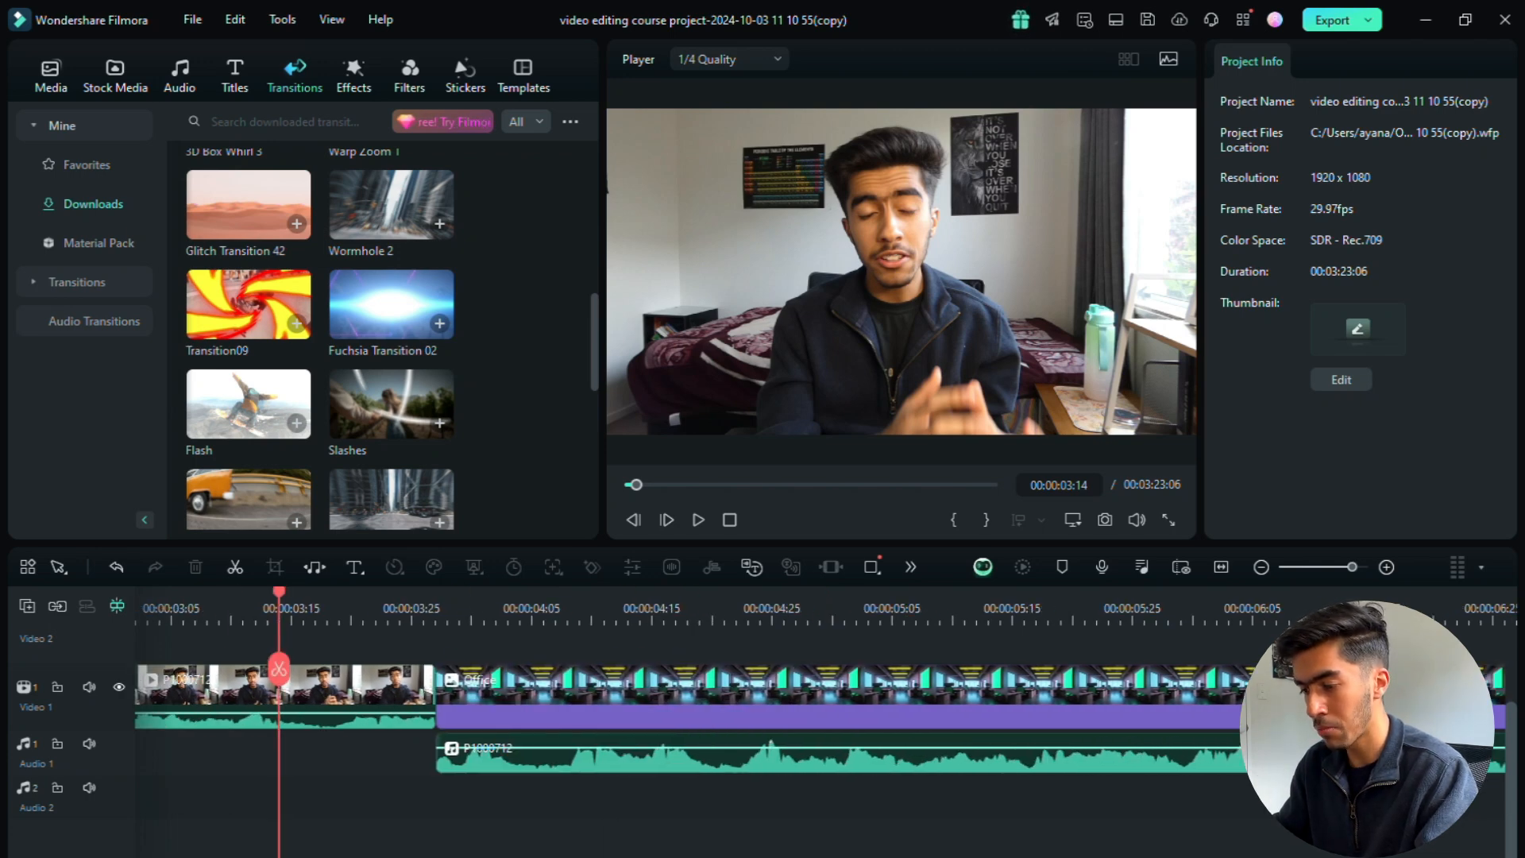
scroll(691, 684, left, 1)
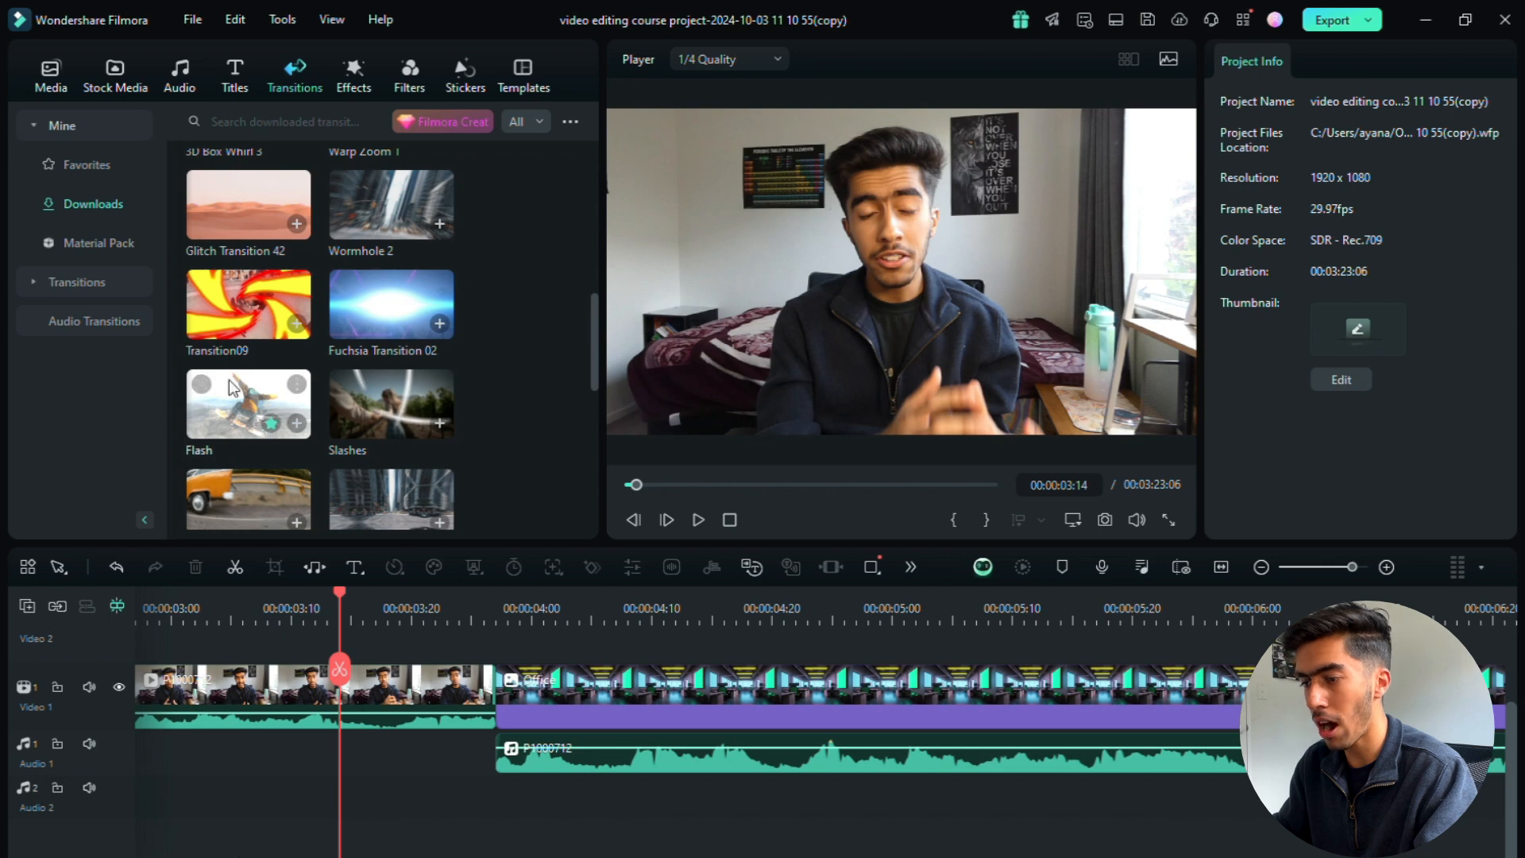
drag(248, 303, 451, 679)
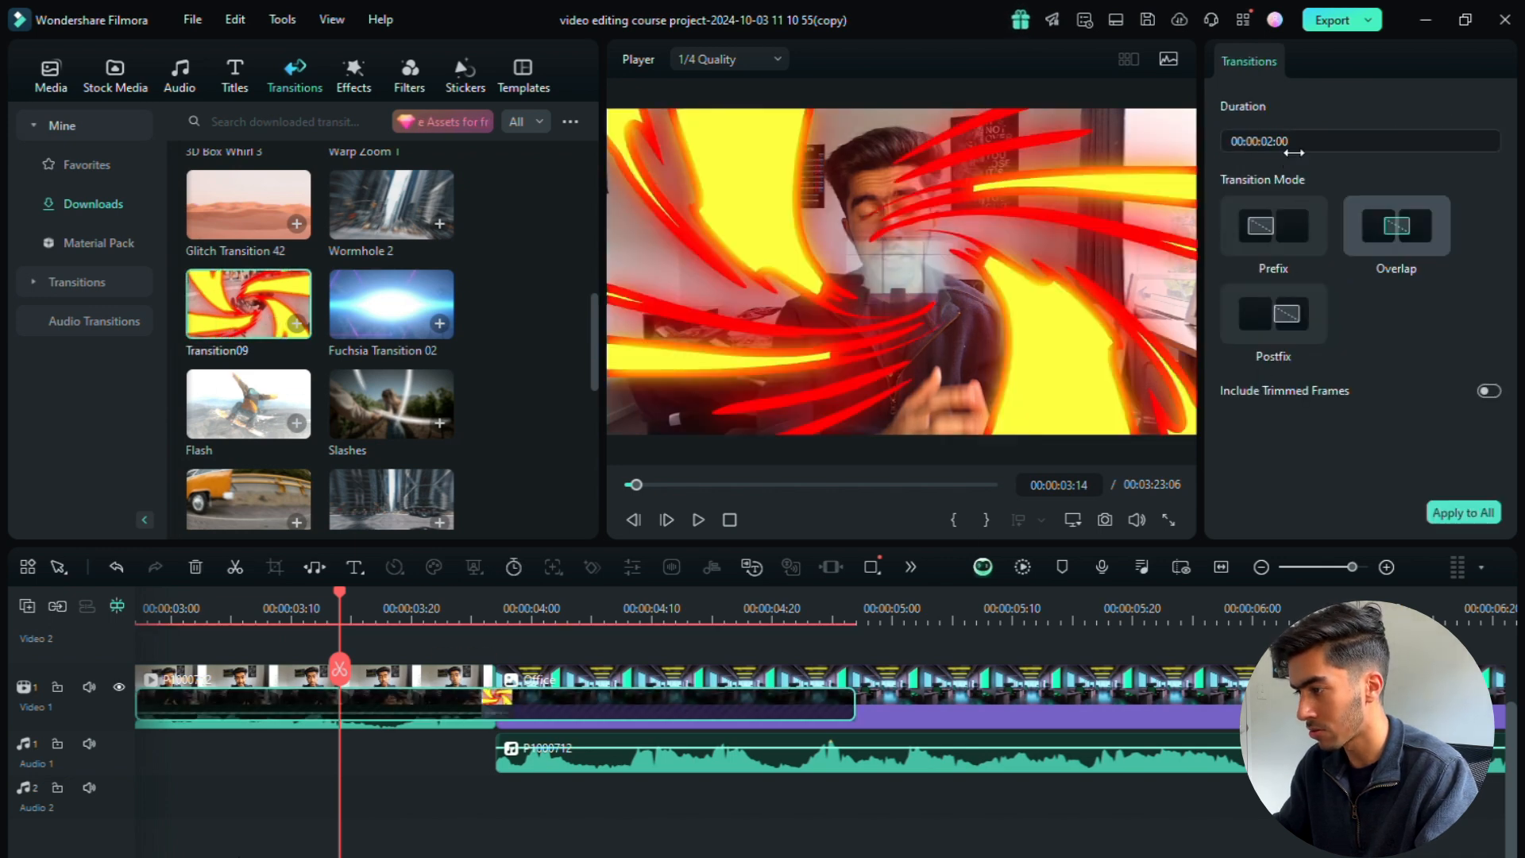
click(1287, 143)
text(0.30)
key(Return)
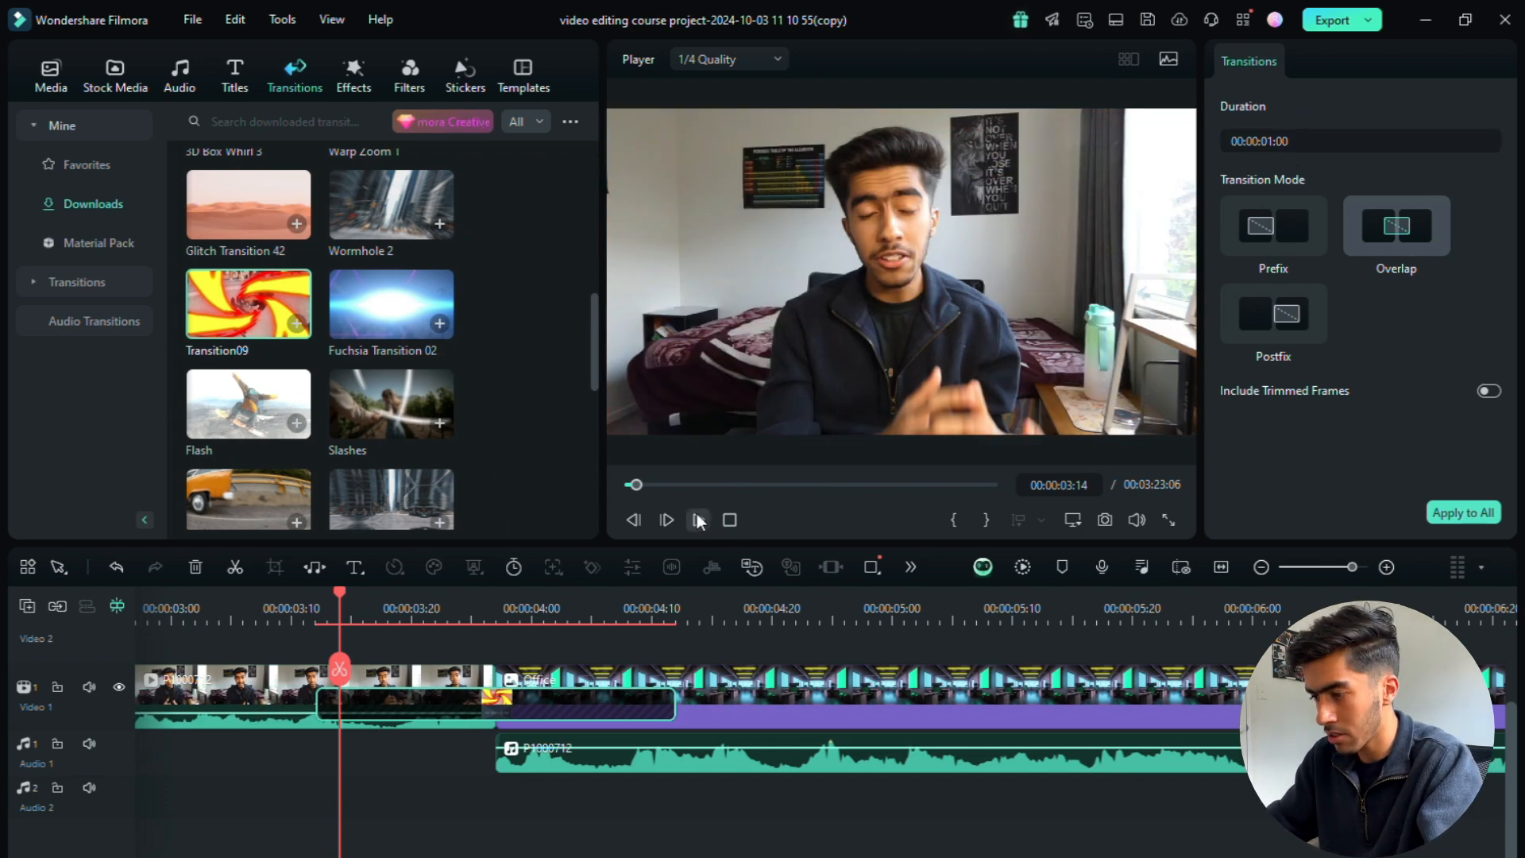
Step: Add the downloaded Fire Flame Fireball Whoosh Transition 08 effect to the Audio 2 track beneath the transition, starting at about 00:00:03:05
drag(340, 592, 316, 635)
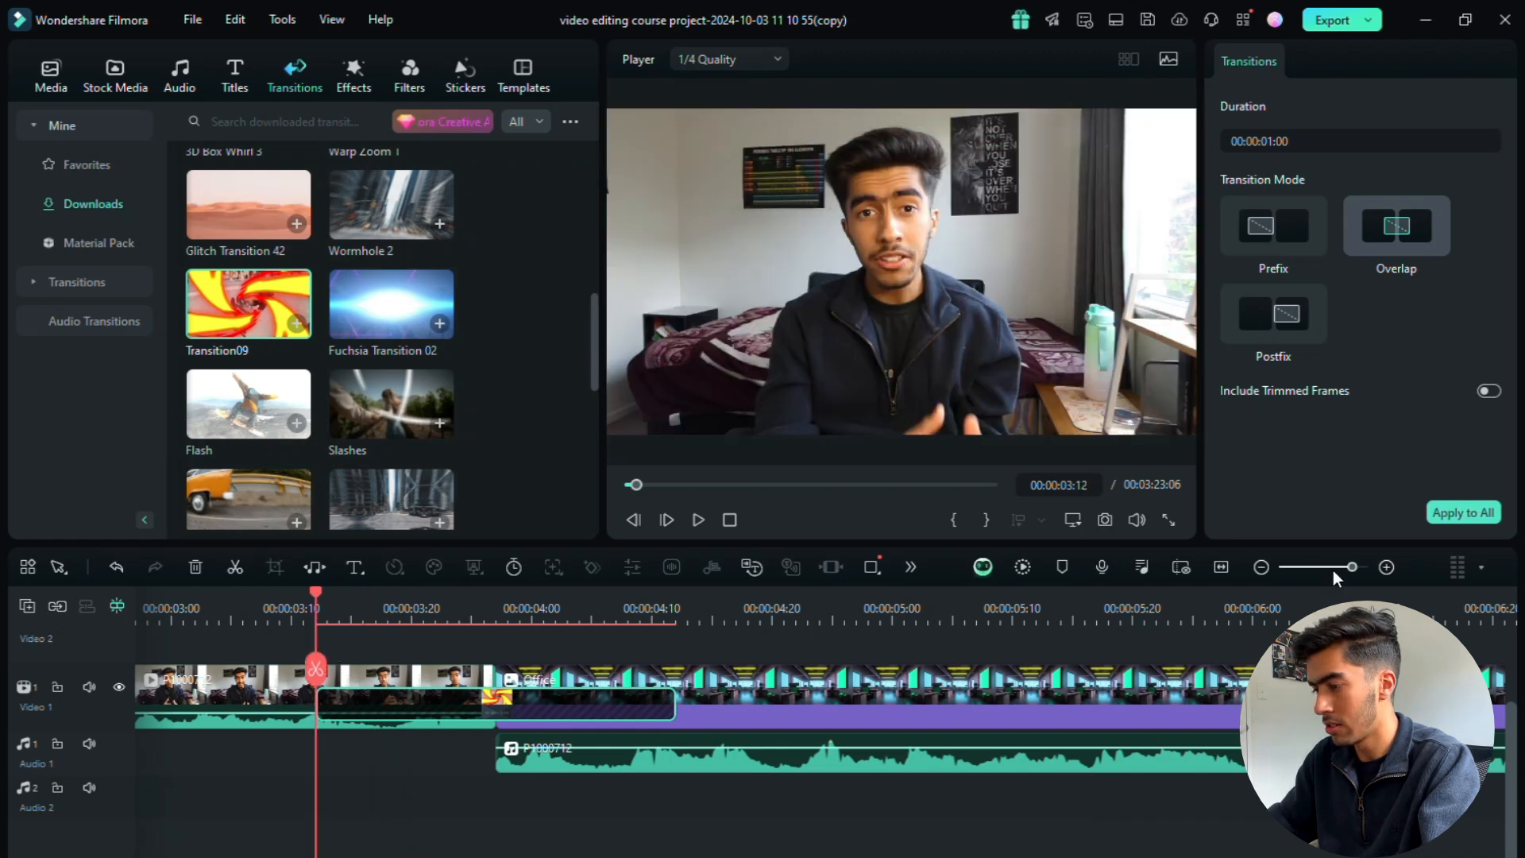
click(1346, 568)
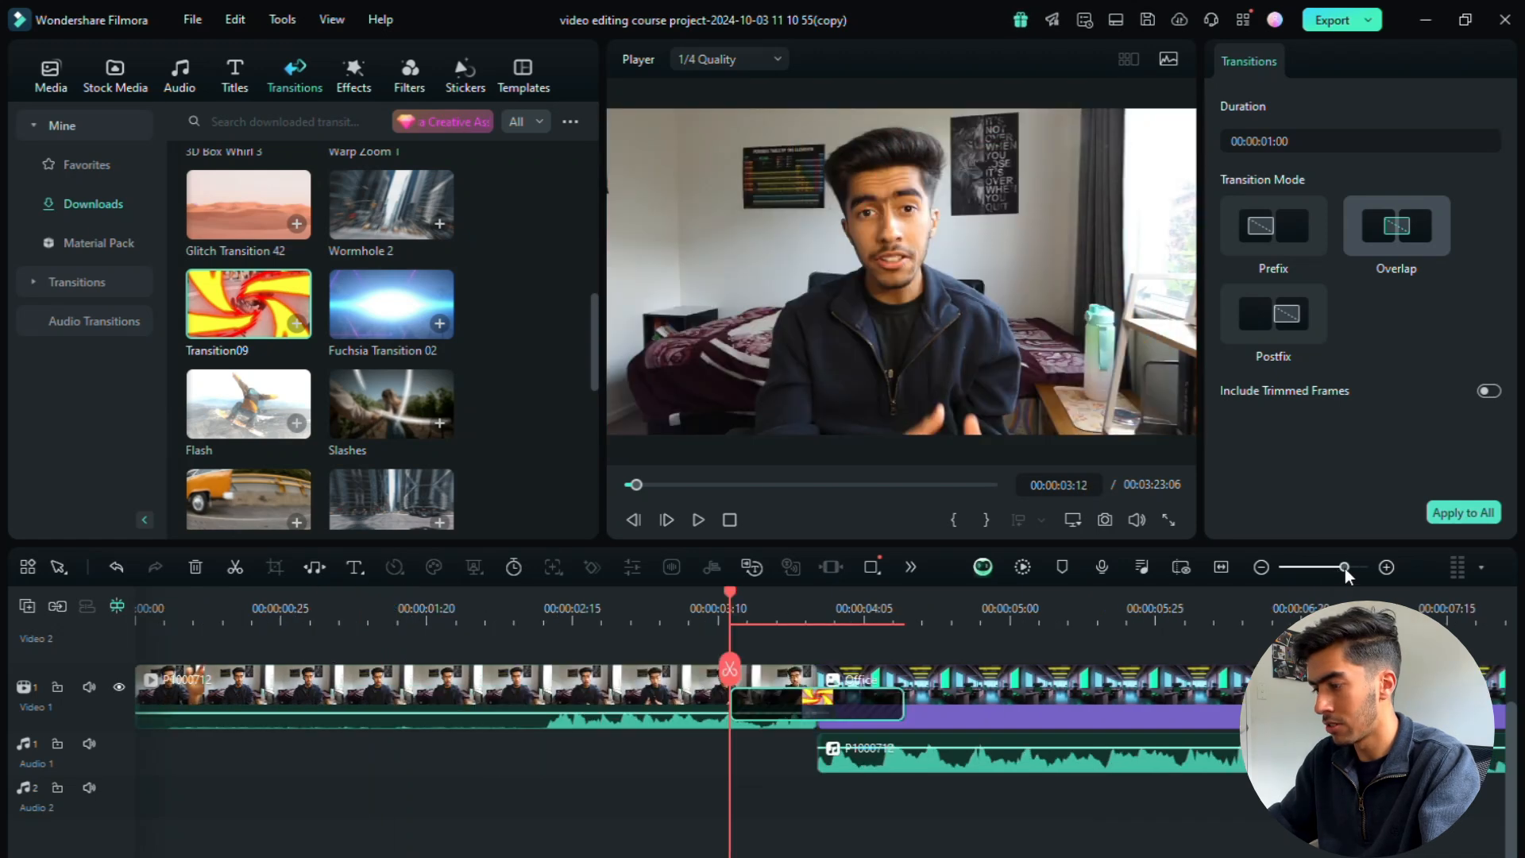
click(193, 94)
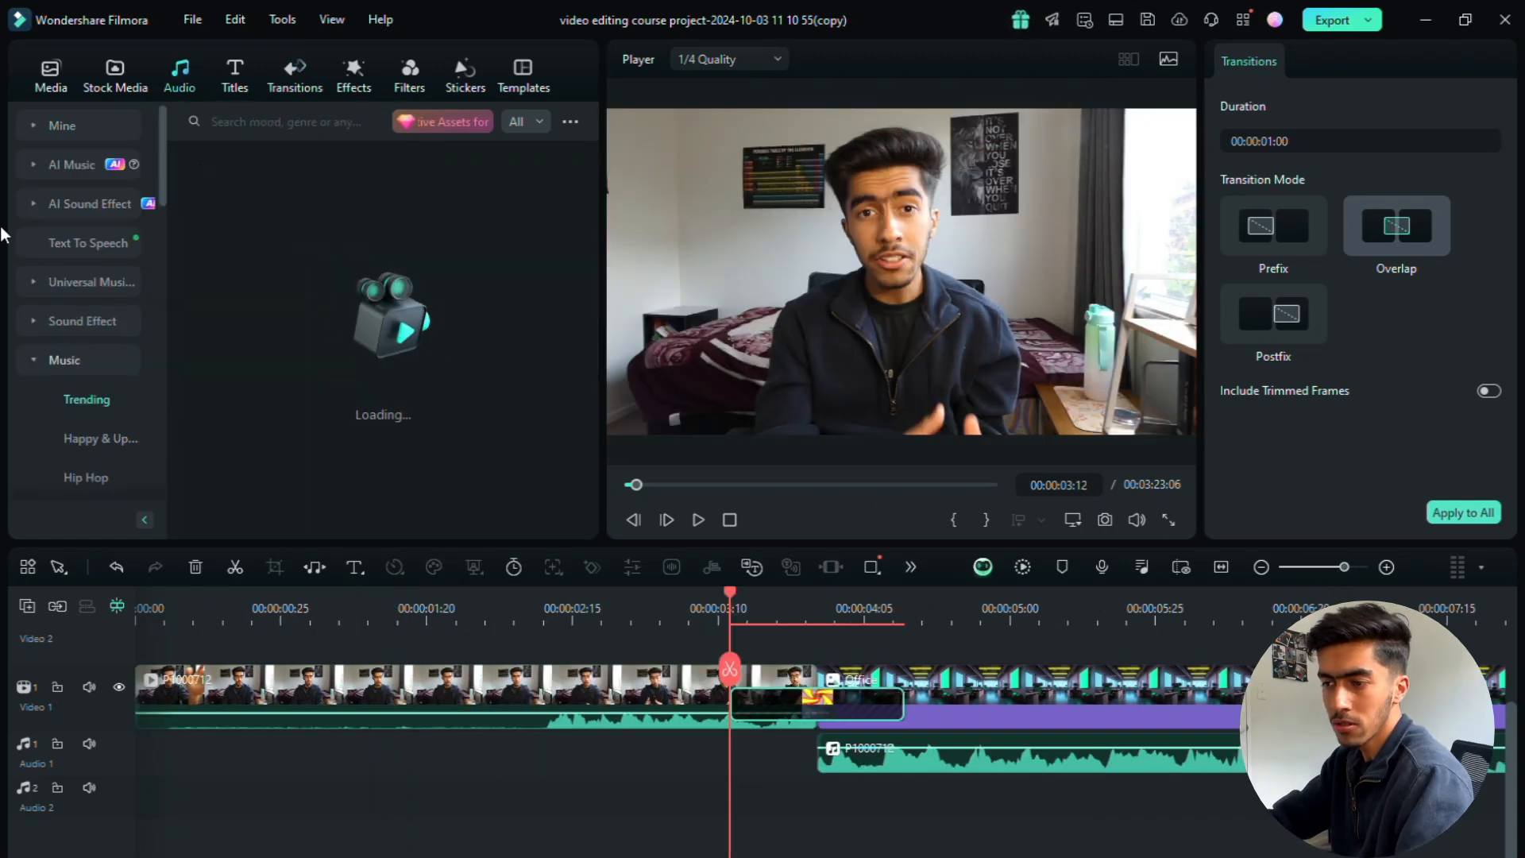
click(72, 125)
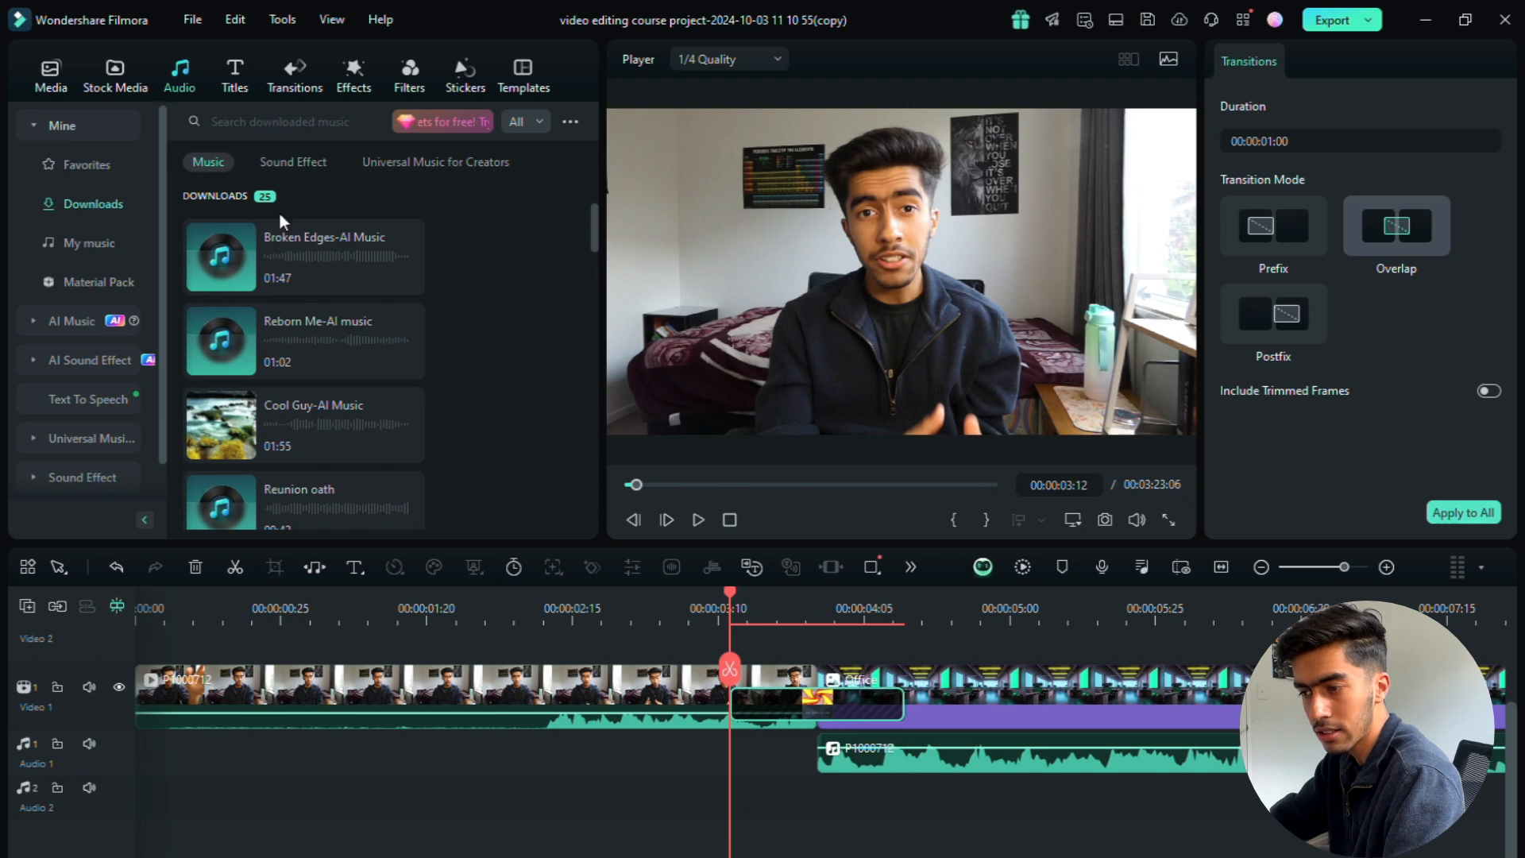
click(309, 162)
scroll(469, 322, down, 3)
scroll(469, 321, down, 10)
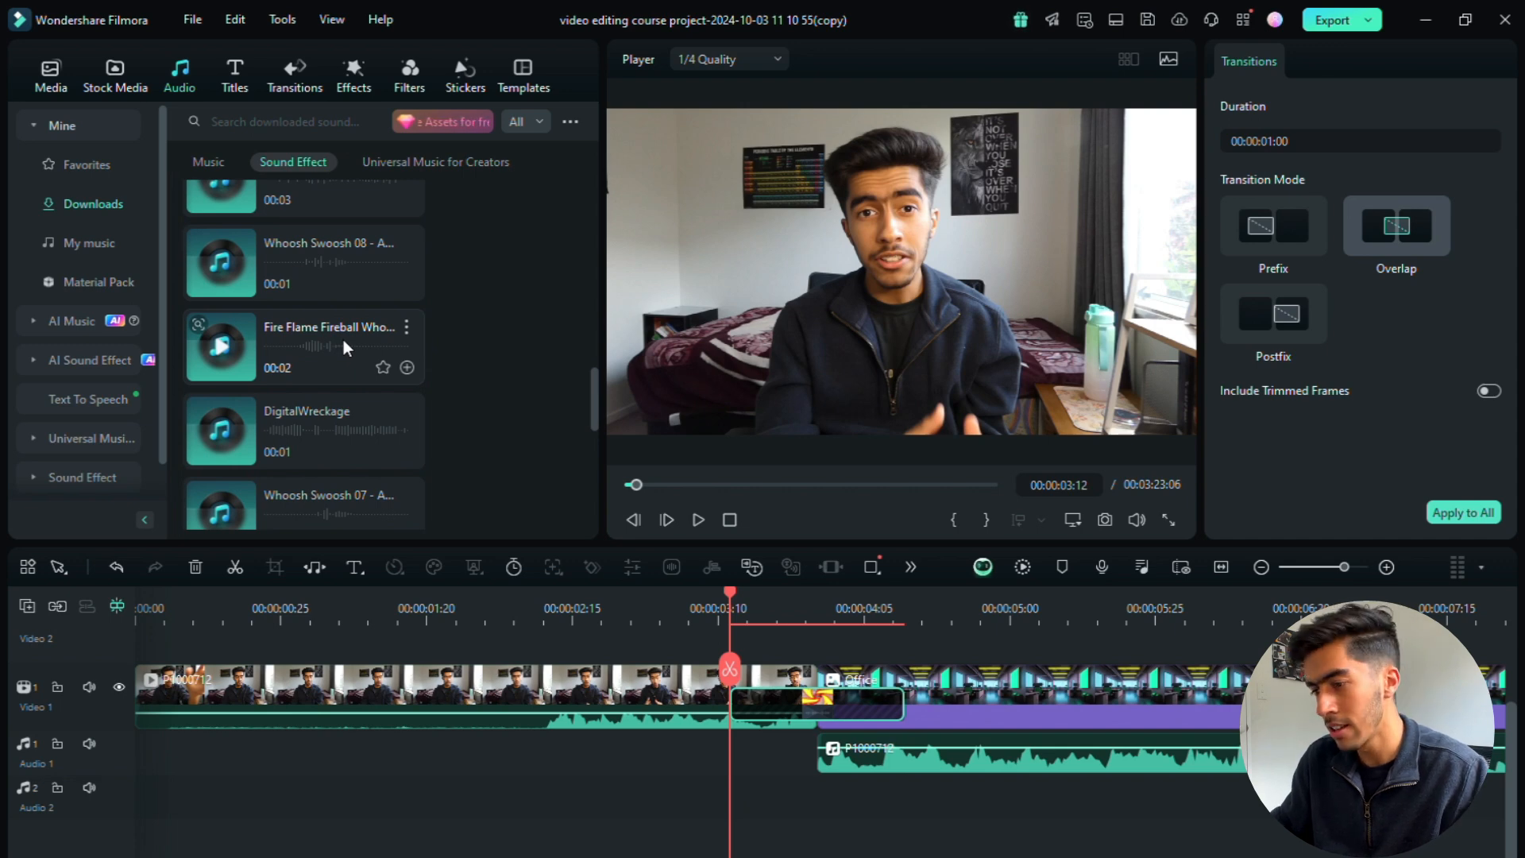
click(98, 479)
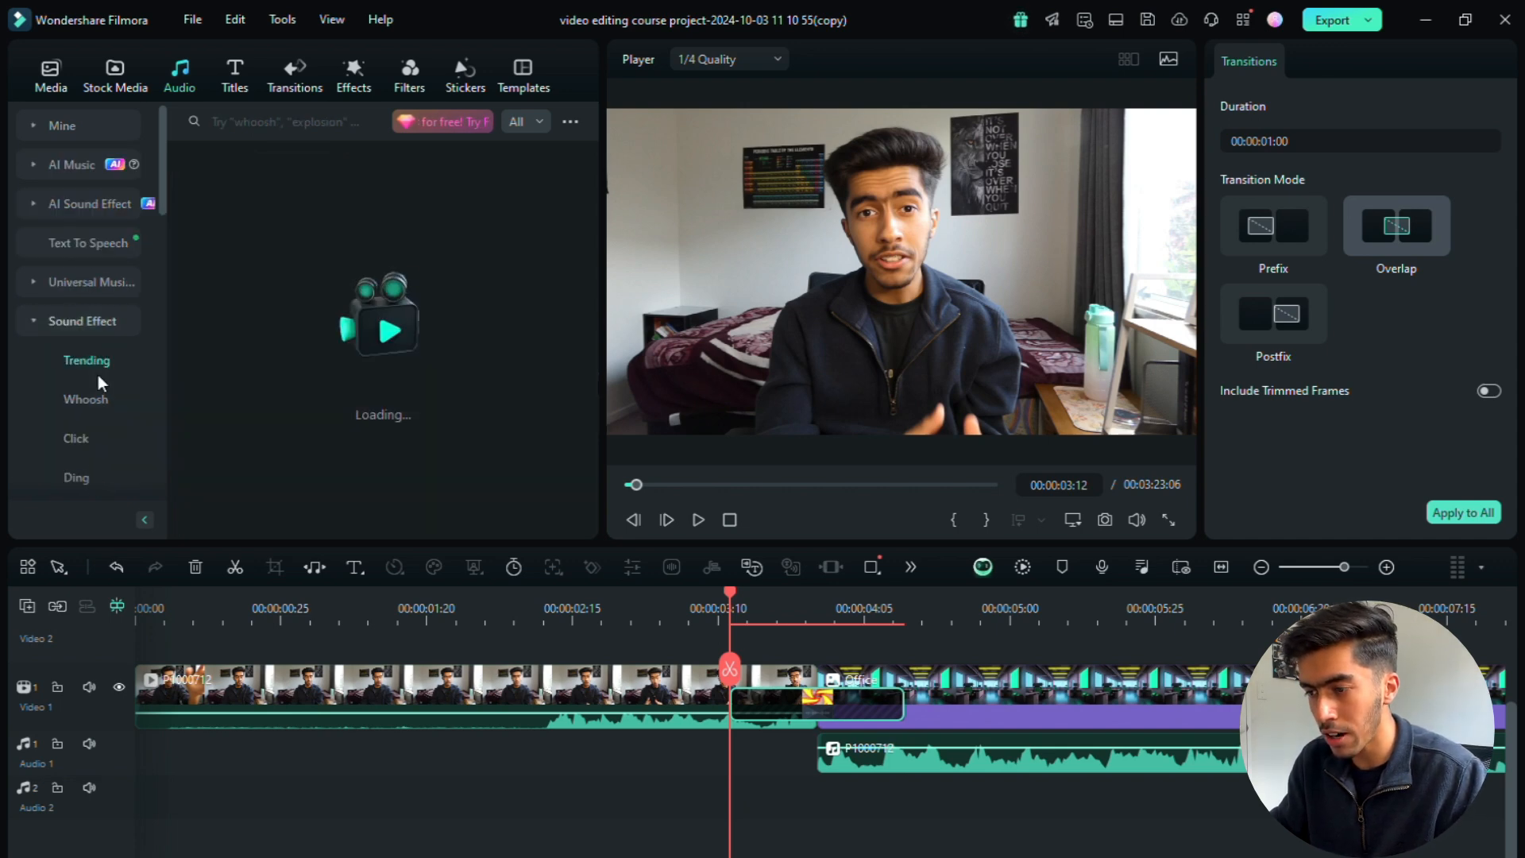
scroll(103, 404, down, 6)
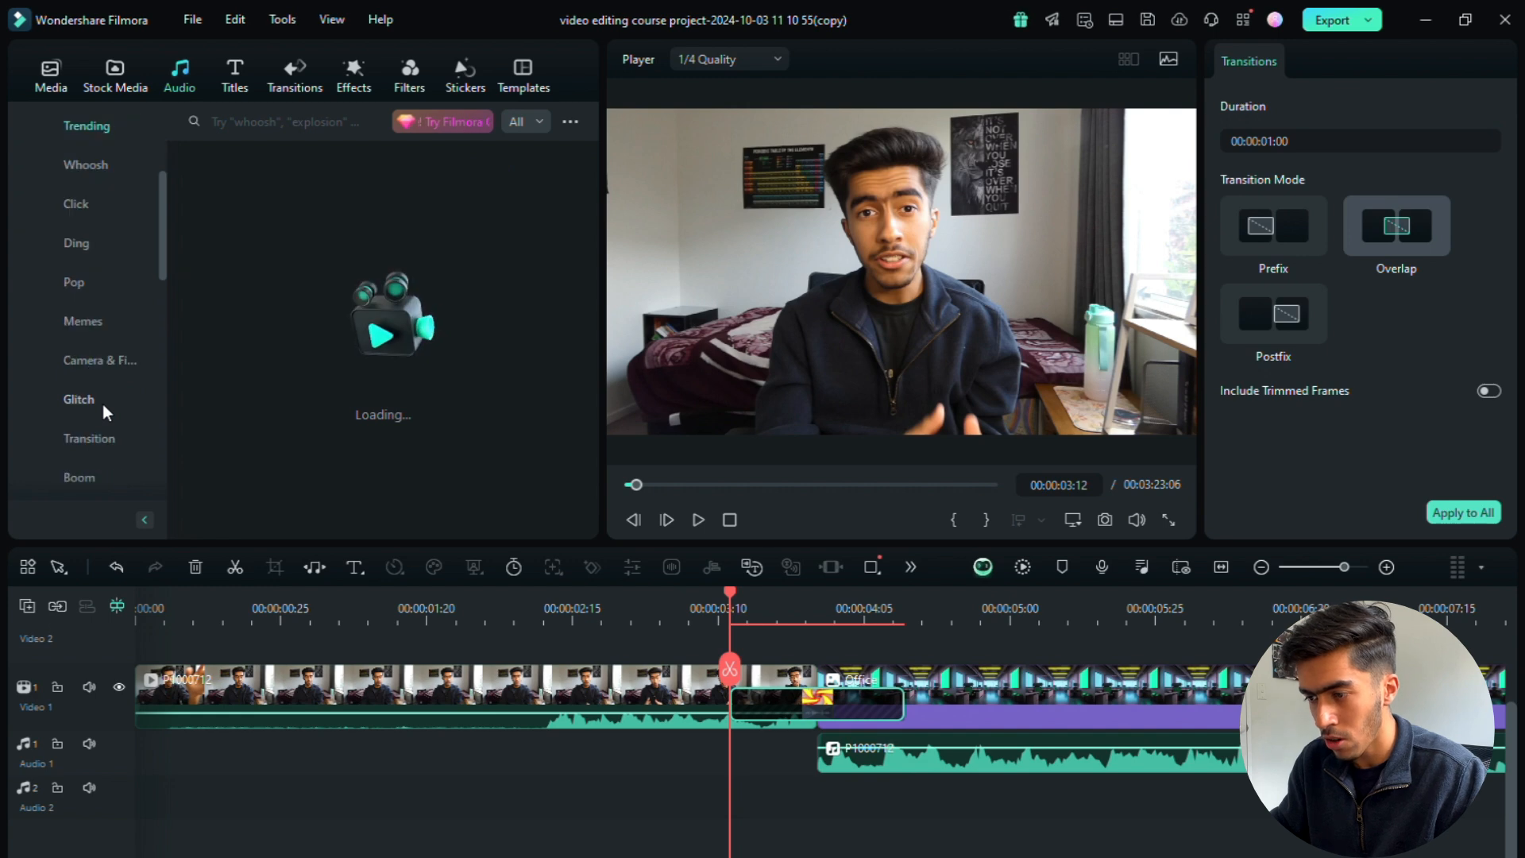
scroll(102, 403, down, 3)
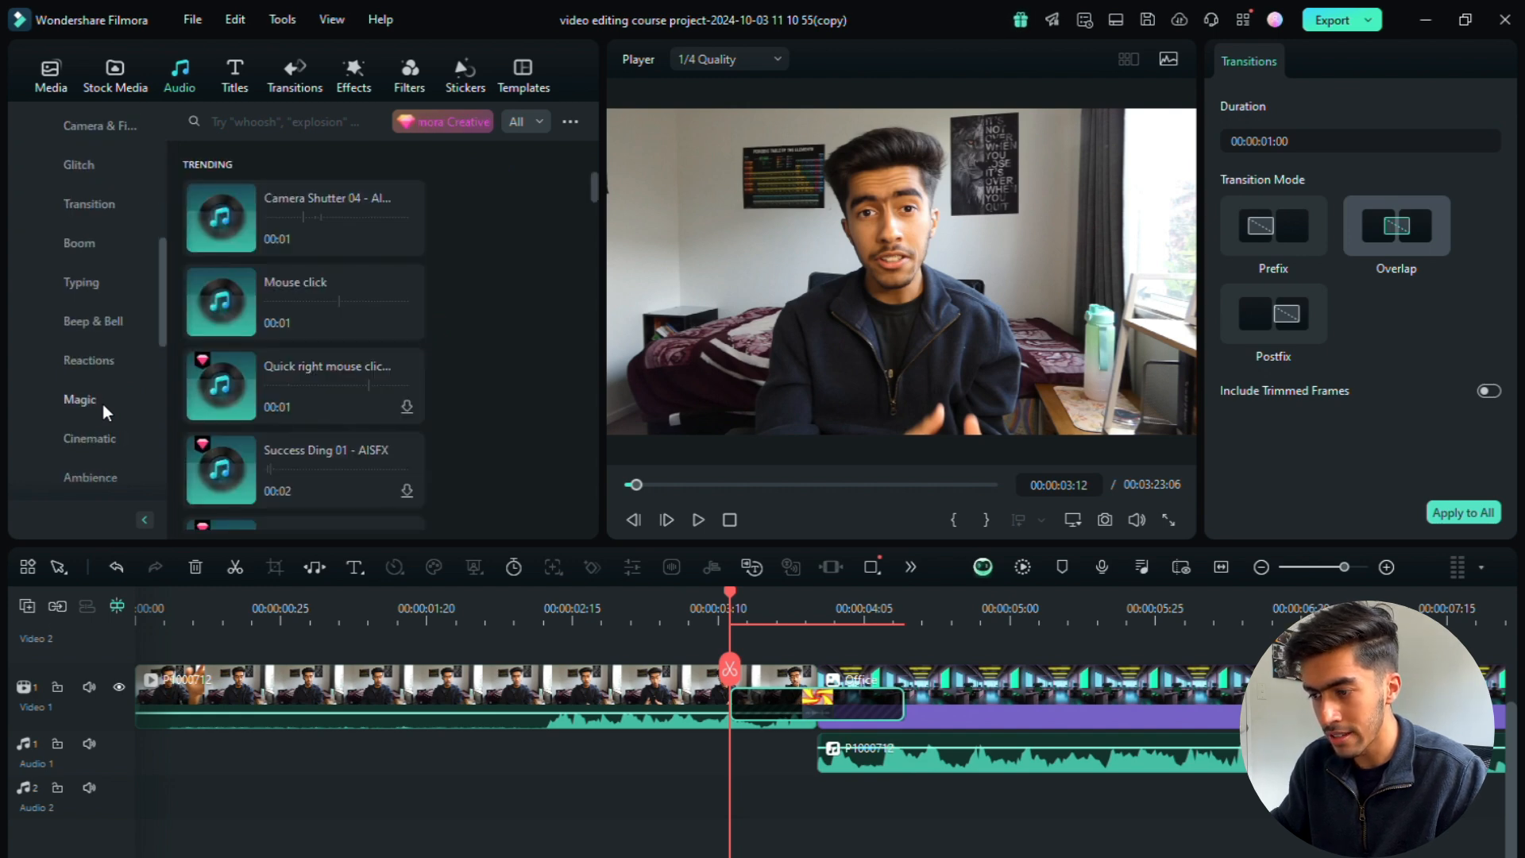
scroll(88, 210, up, 8)
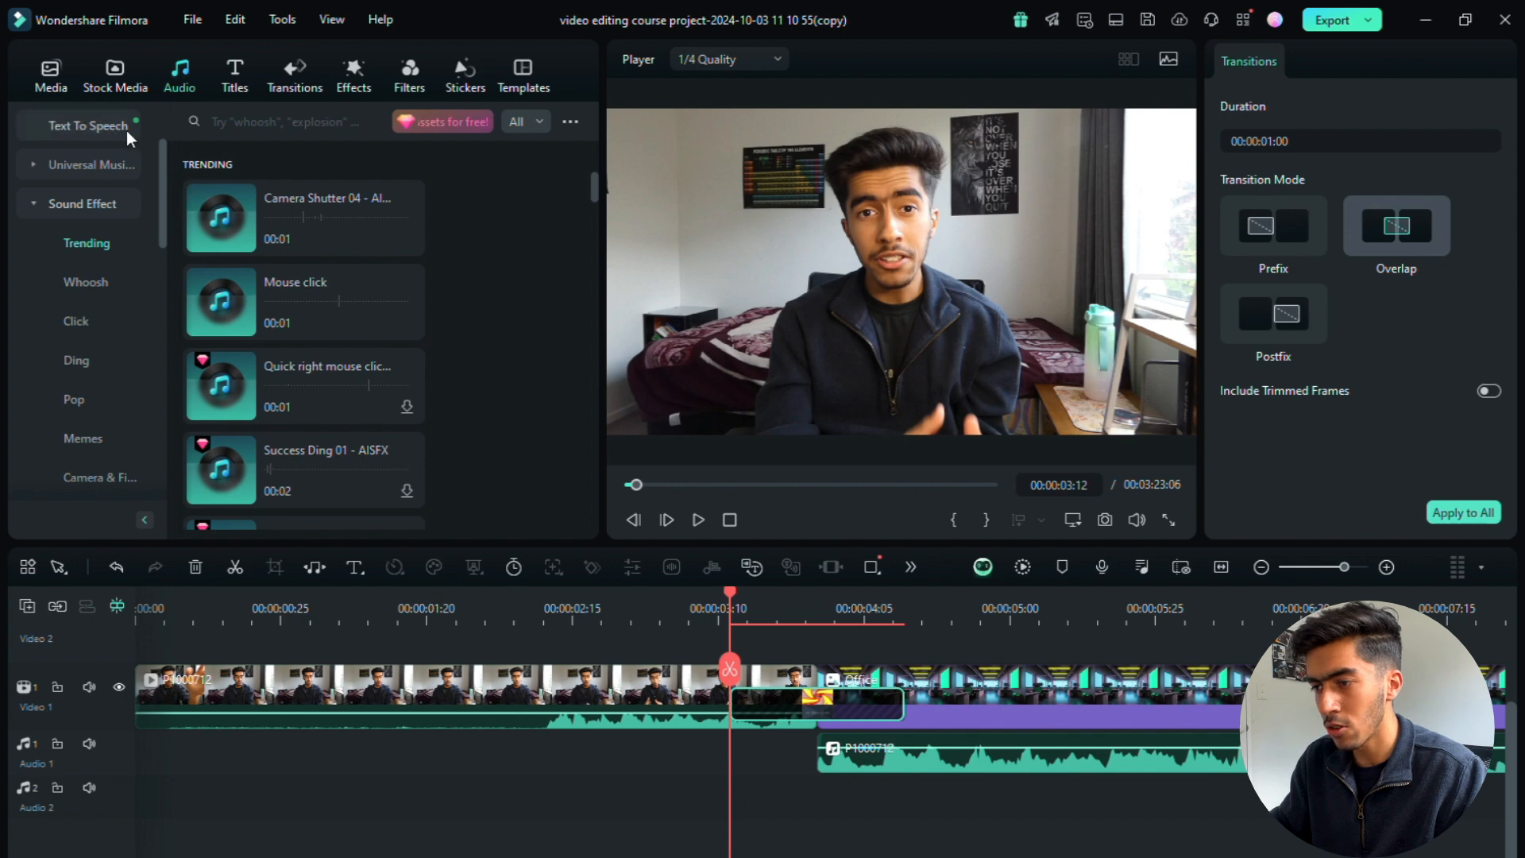
scroll(126, 130, up, 3)
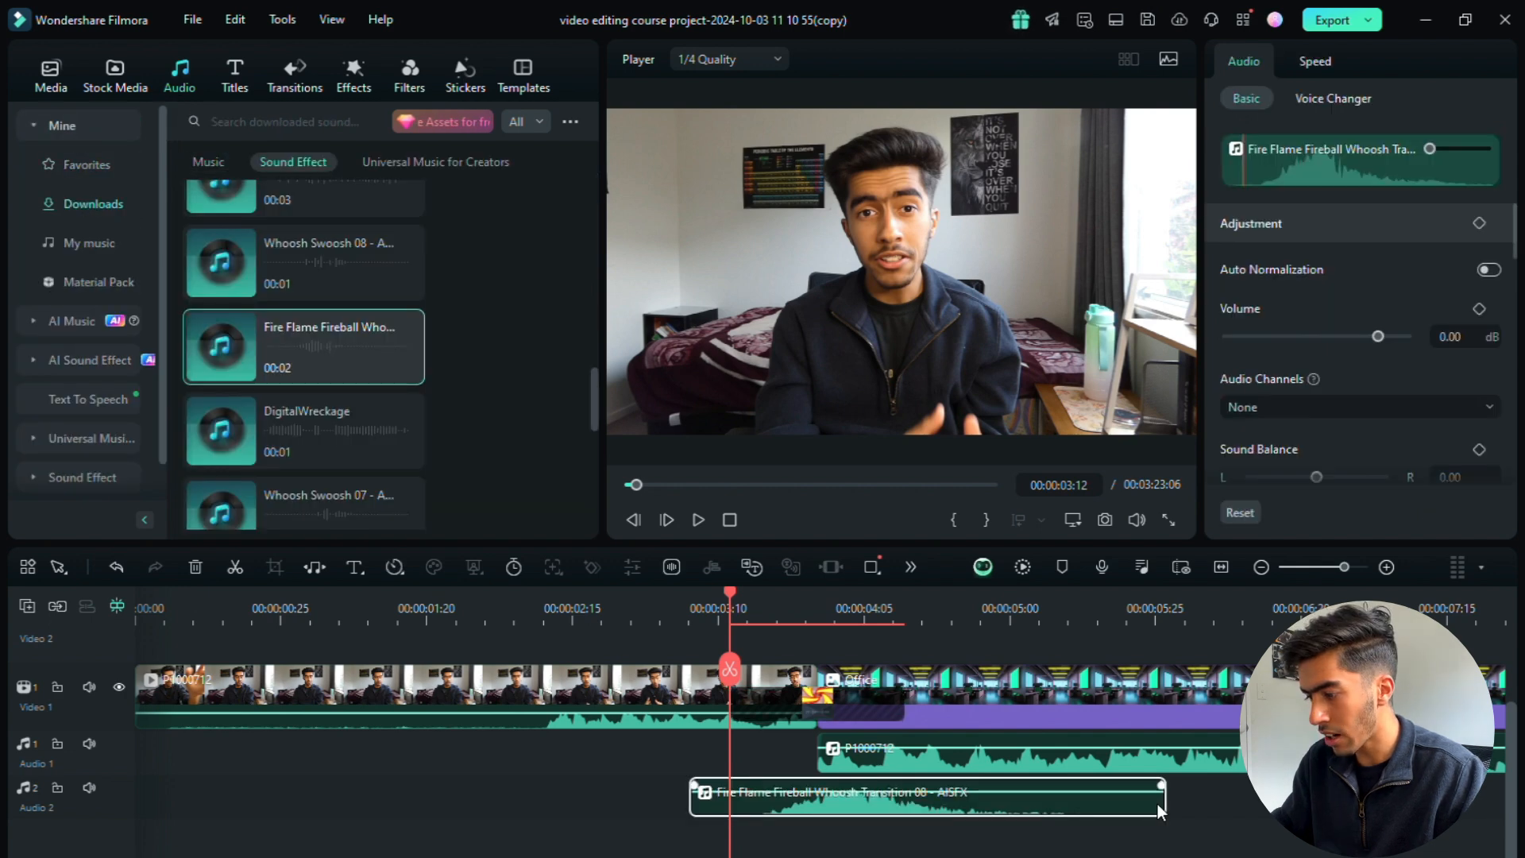
Step: Trim both ends of the Fire Flame Fireball Whoosh clip and align its start with the transition's start at 00:00:03:12
drag(1156, 804, 966, 807)
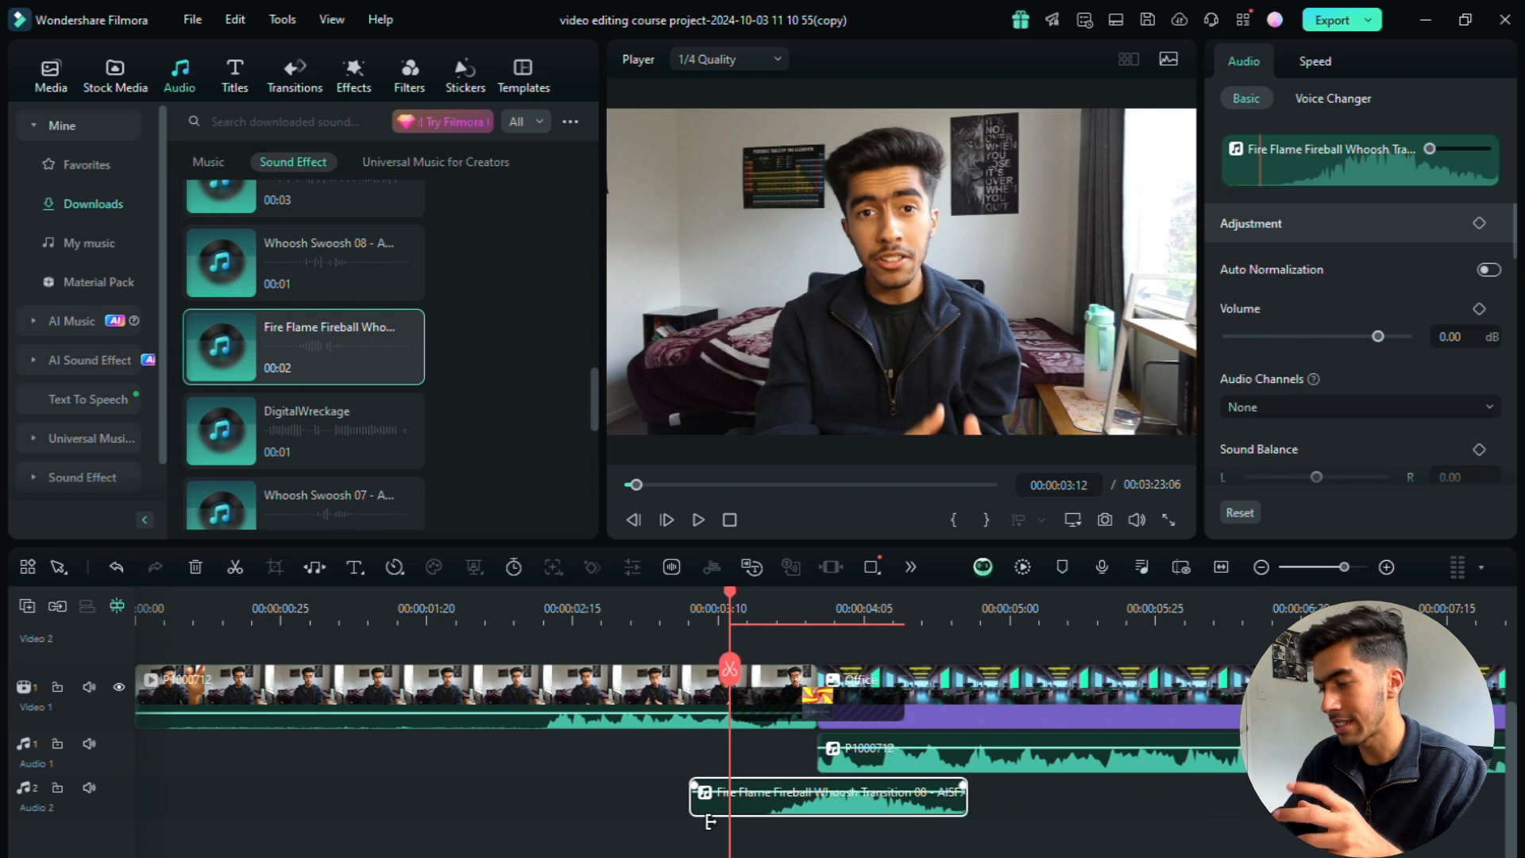
drag(699, 805, 800, 820)
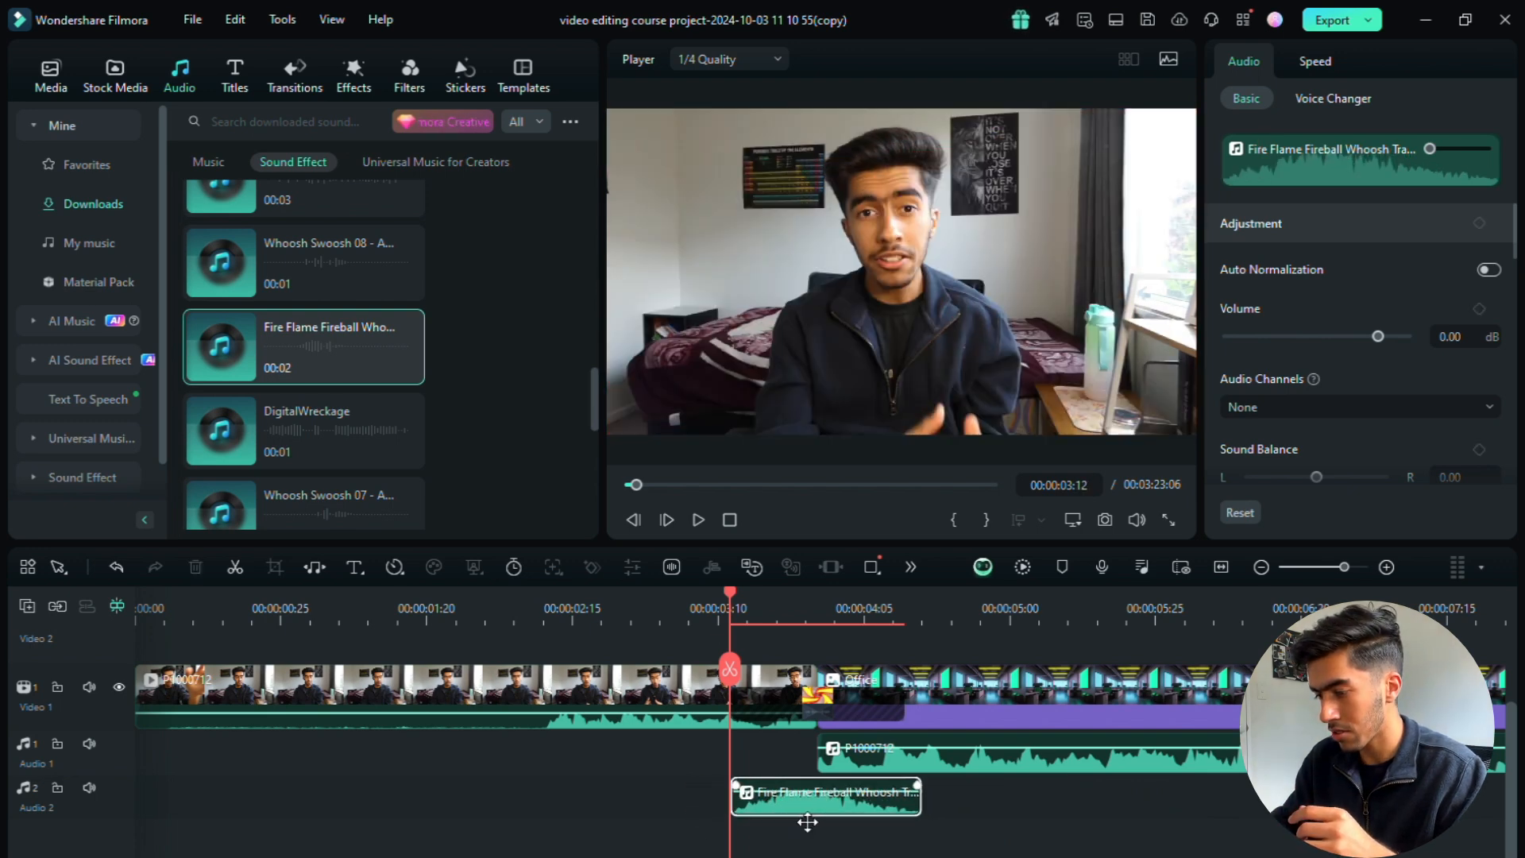
Step: Set the Fire Flame Fireball Whoosh clip's volume to -4 dB and play the transition from 00:00:03:12
click(1472, 342)
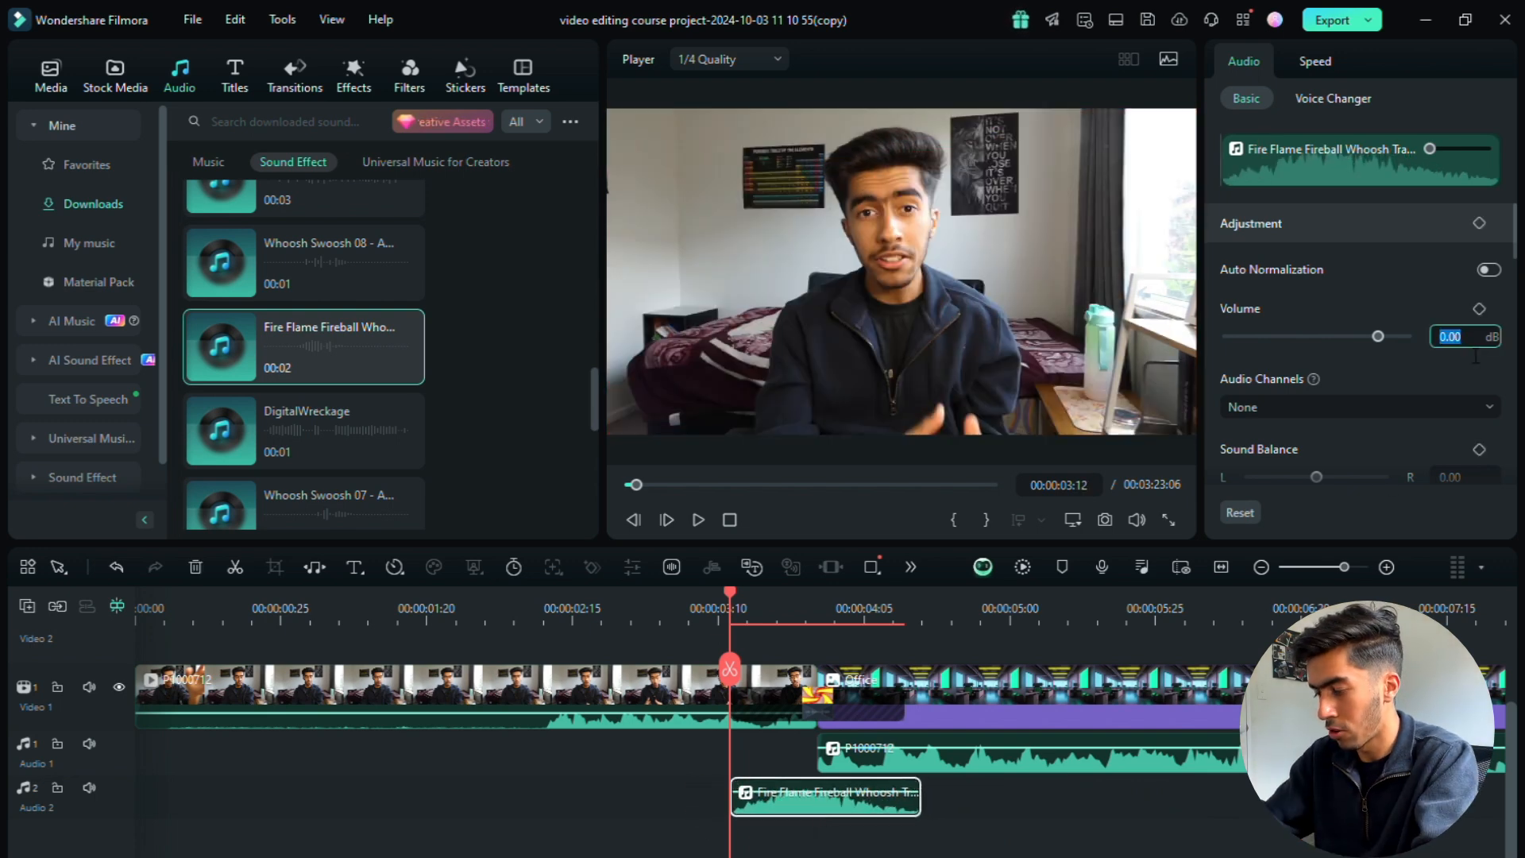
text(-4)
key(Return)
click(699, 519)
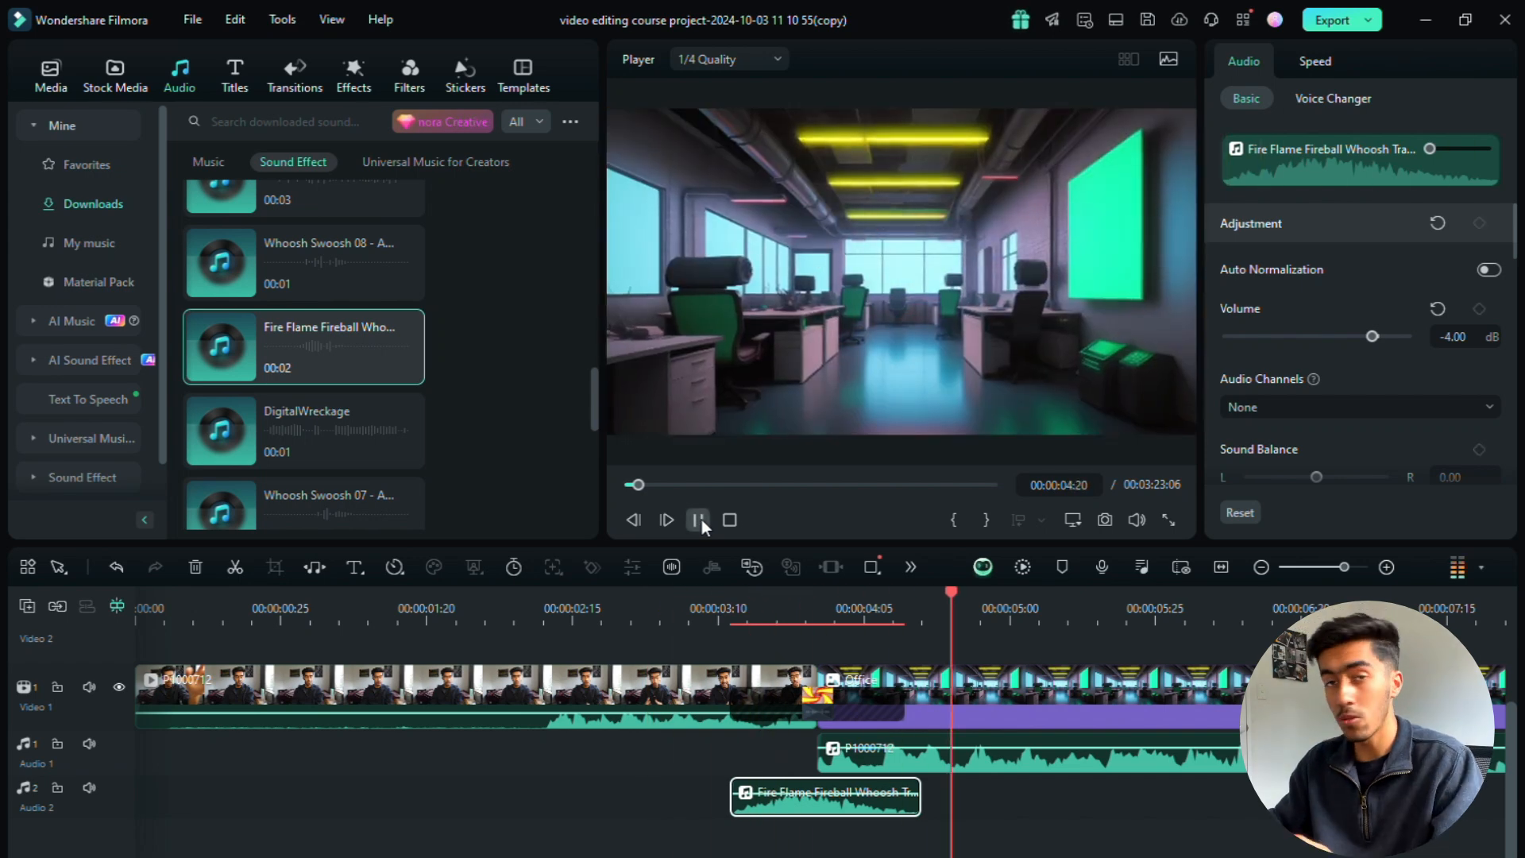
click(699, 520)
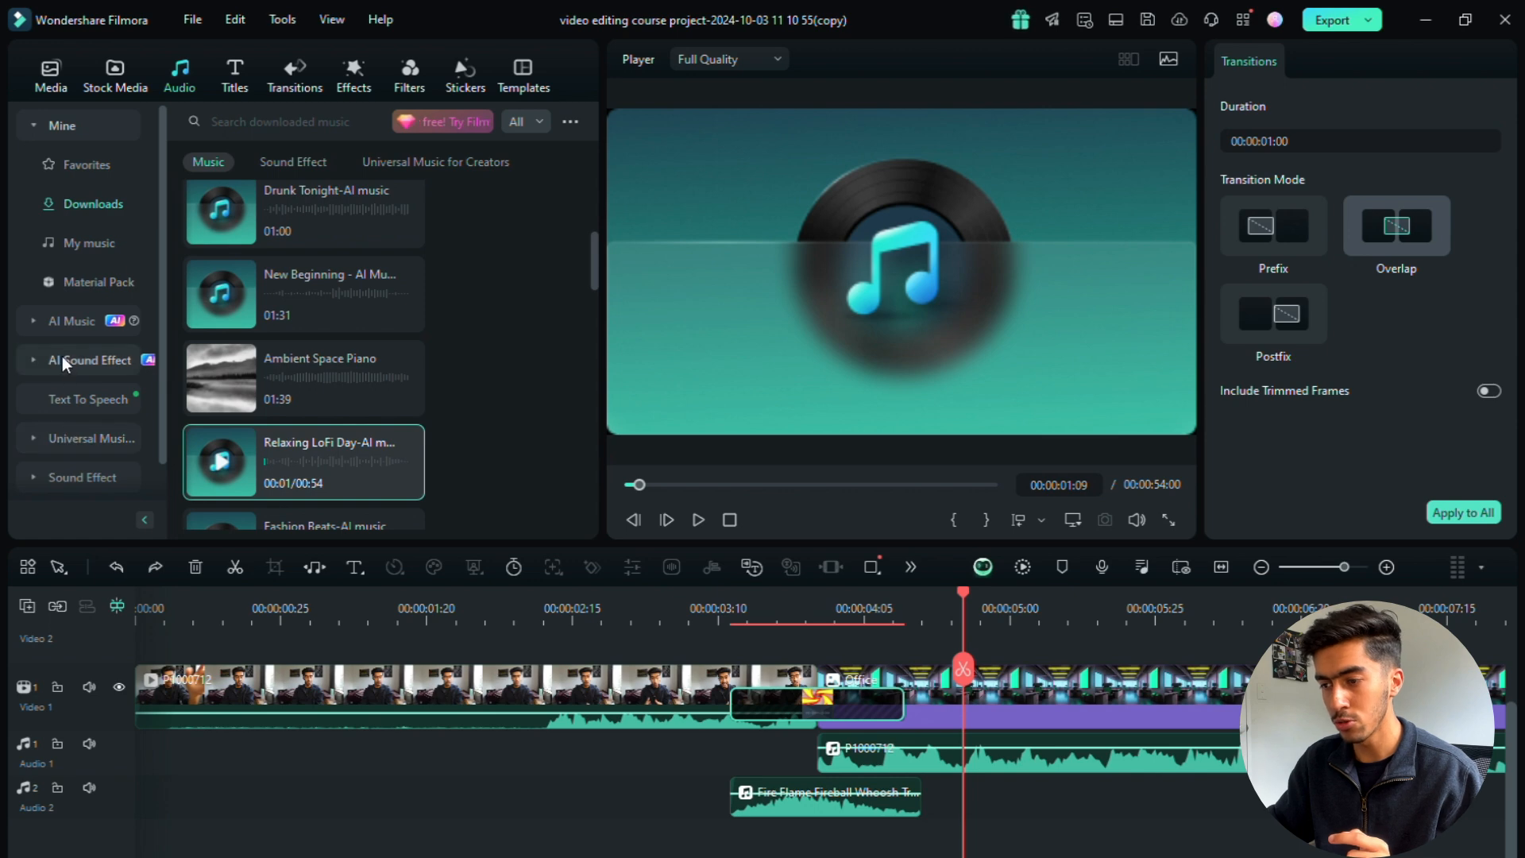
Step: Browse the tracks in the Lofi category of the music library
scroll(65, 412, down, 1)
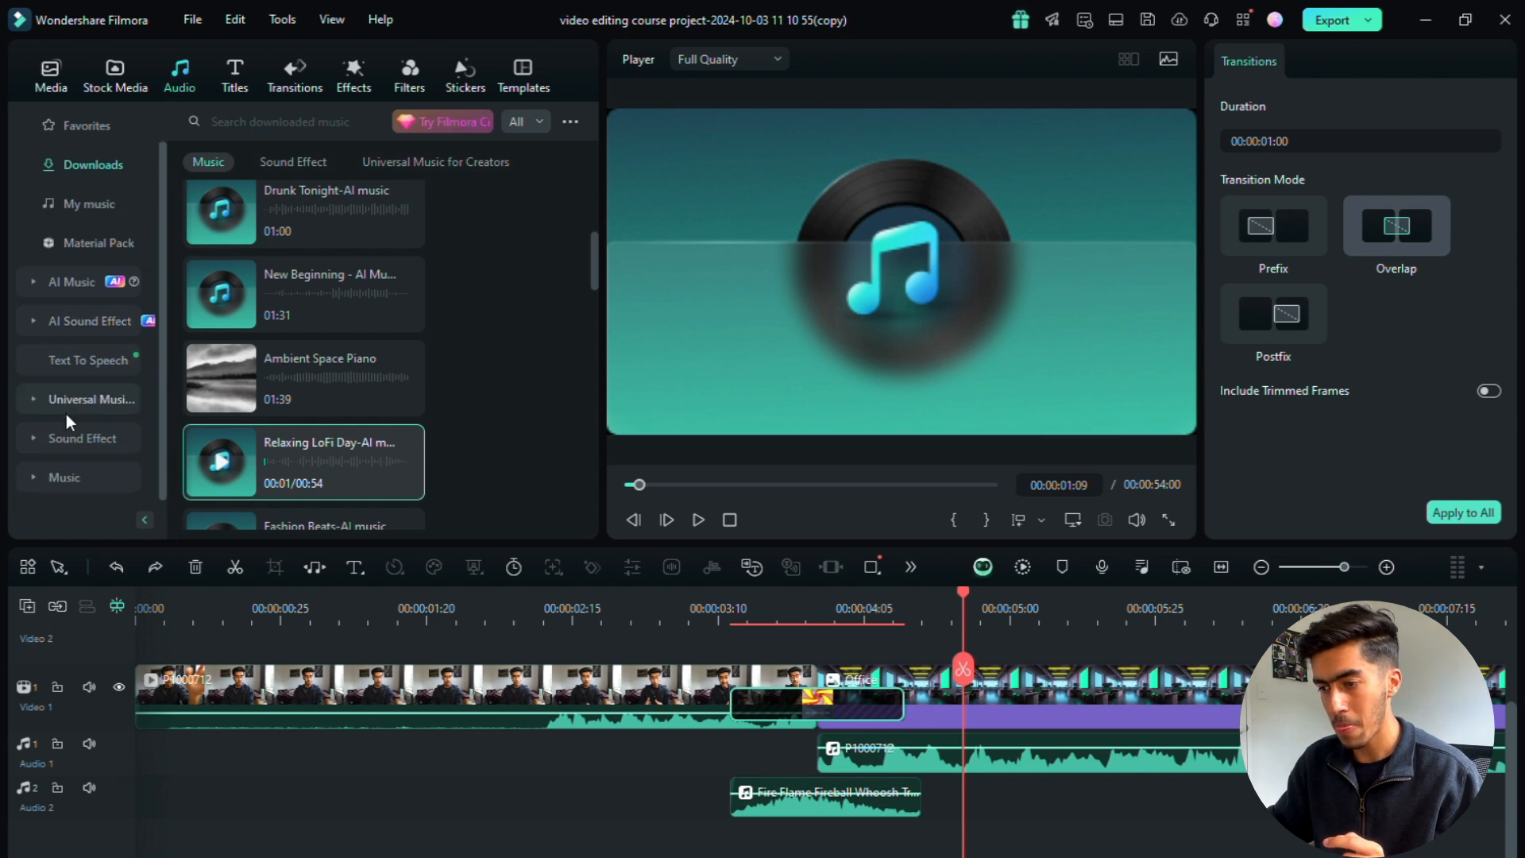
click(64, 477)
scroll(98, 424, down, 3)
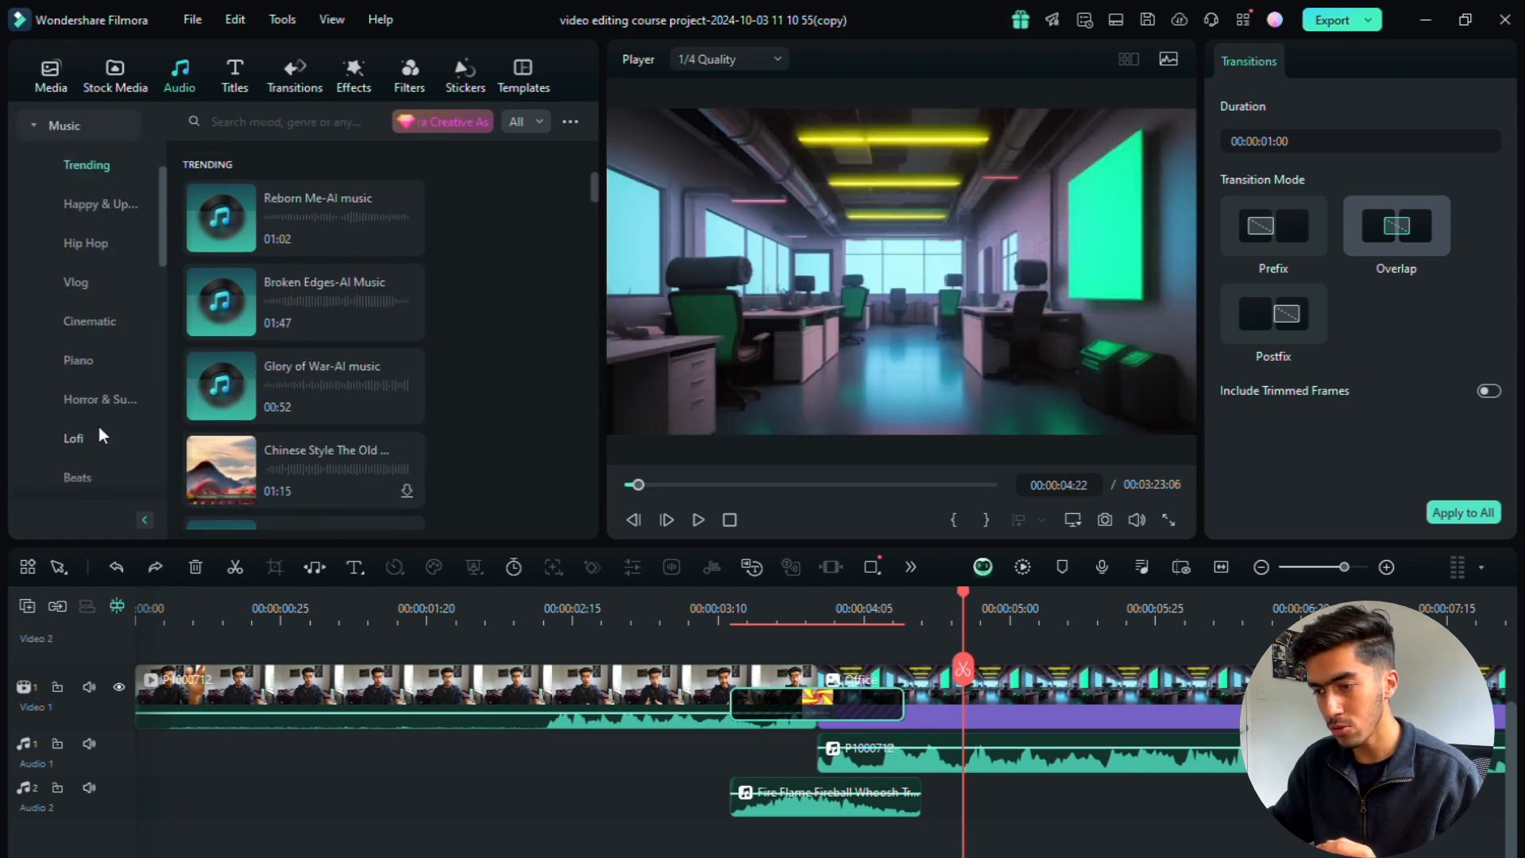
click(82, 434)
scroll(502, 336, down, 3)
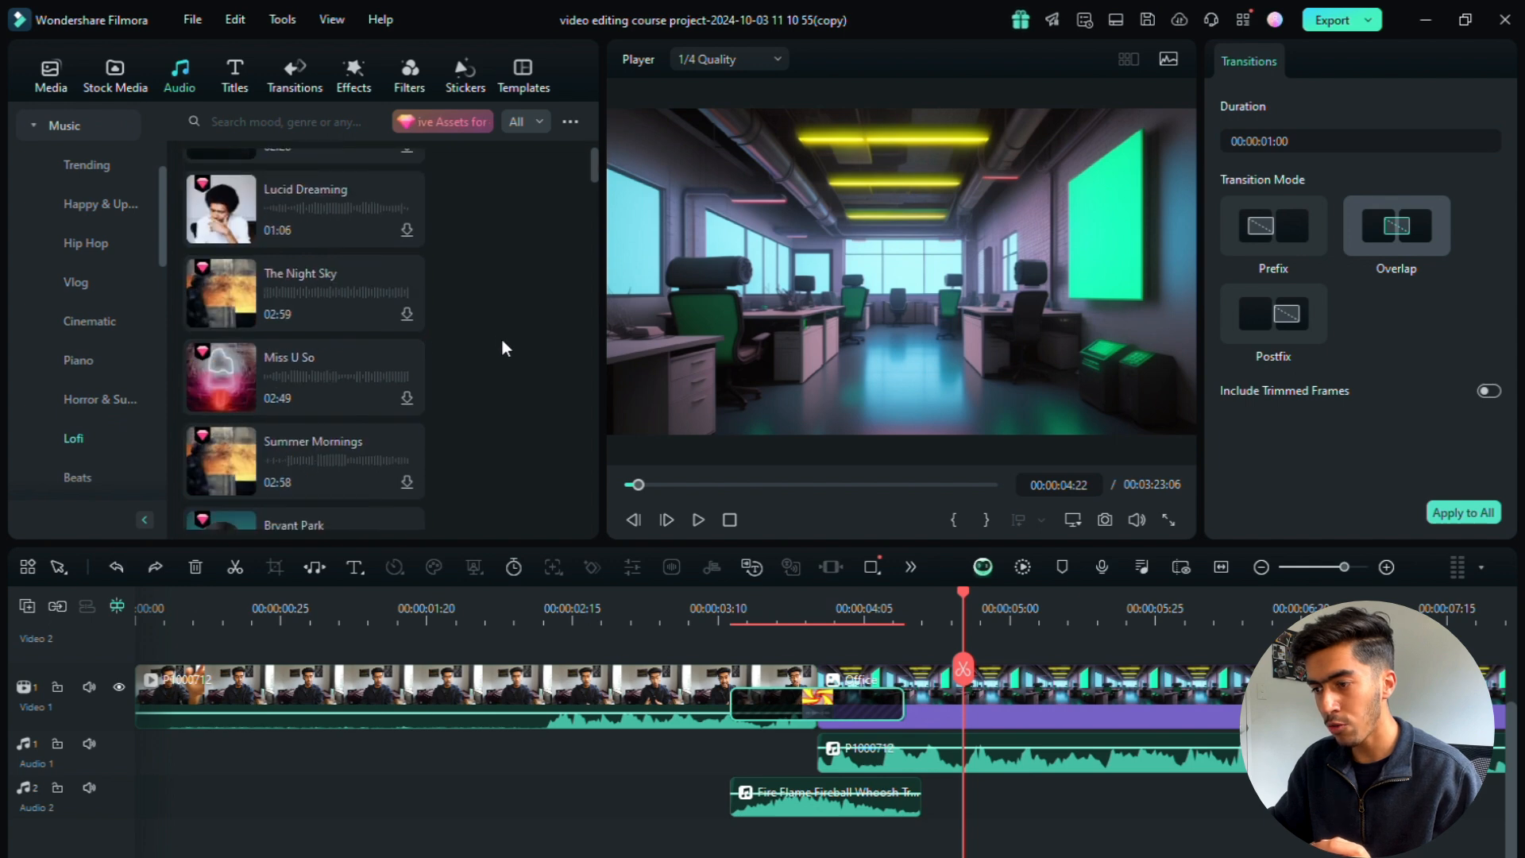
scroll(494, 341, down, 5)
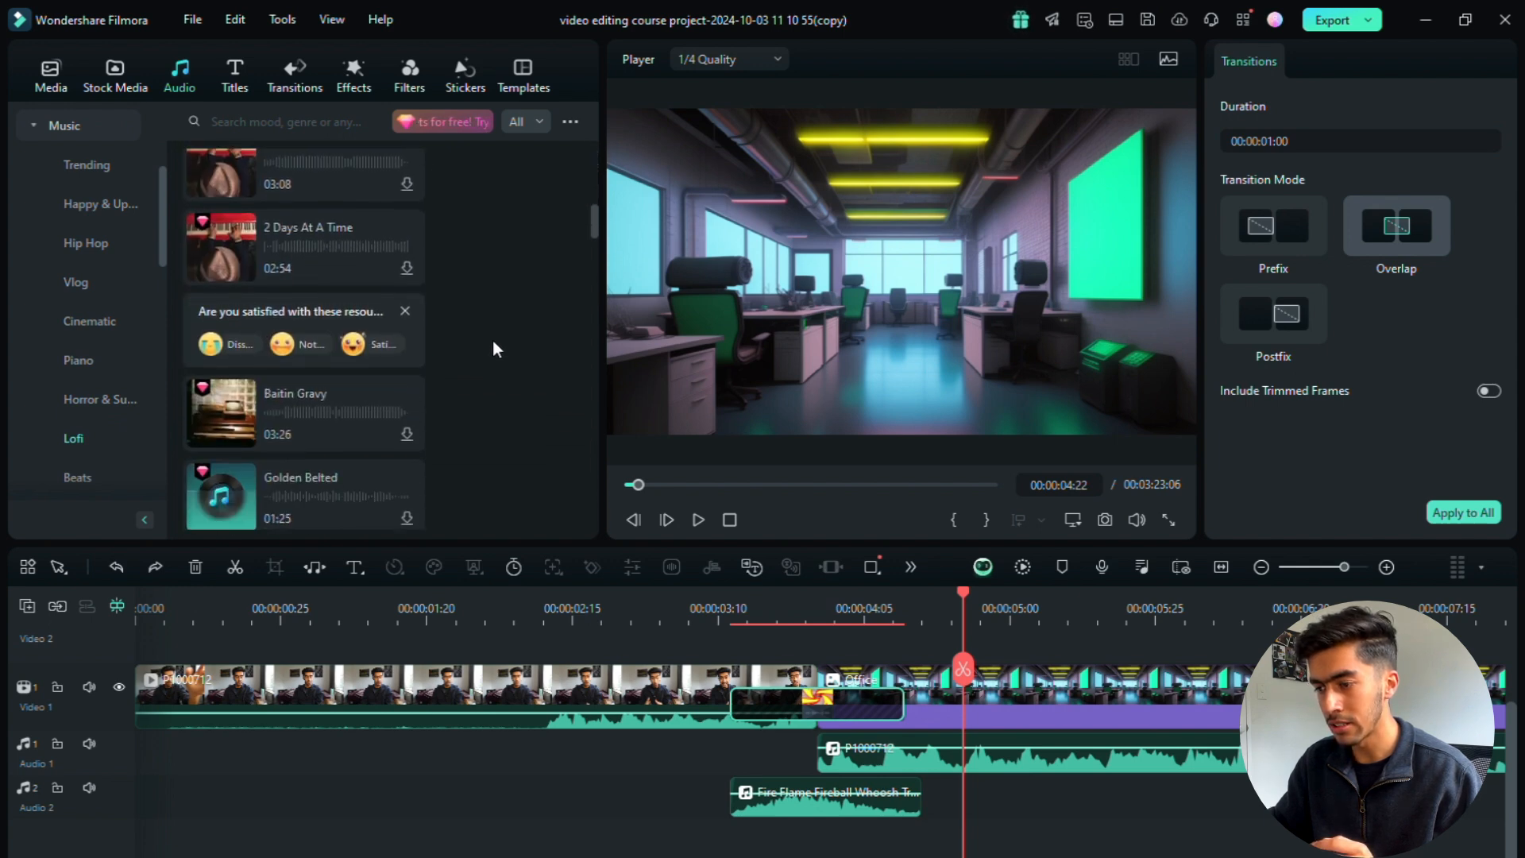
scroll(491, 340, up, 7)
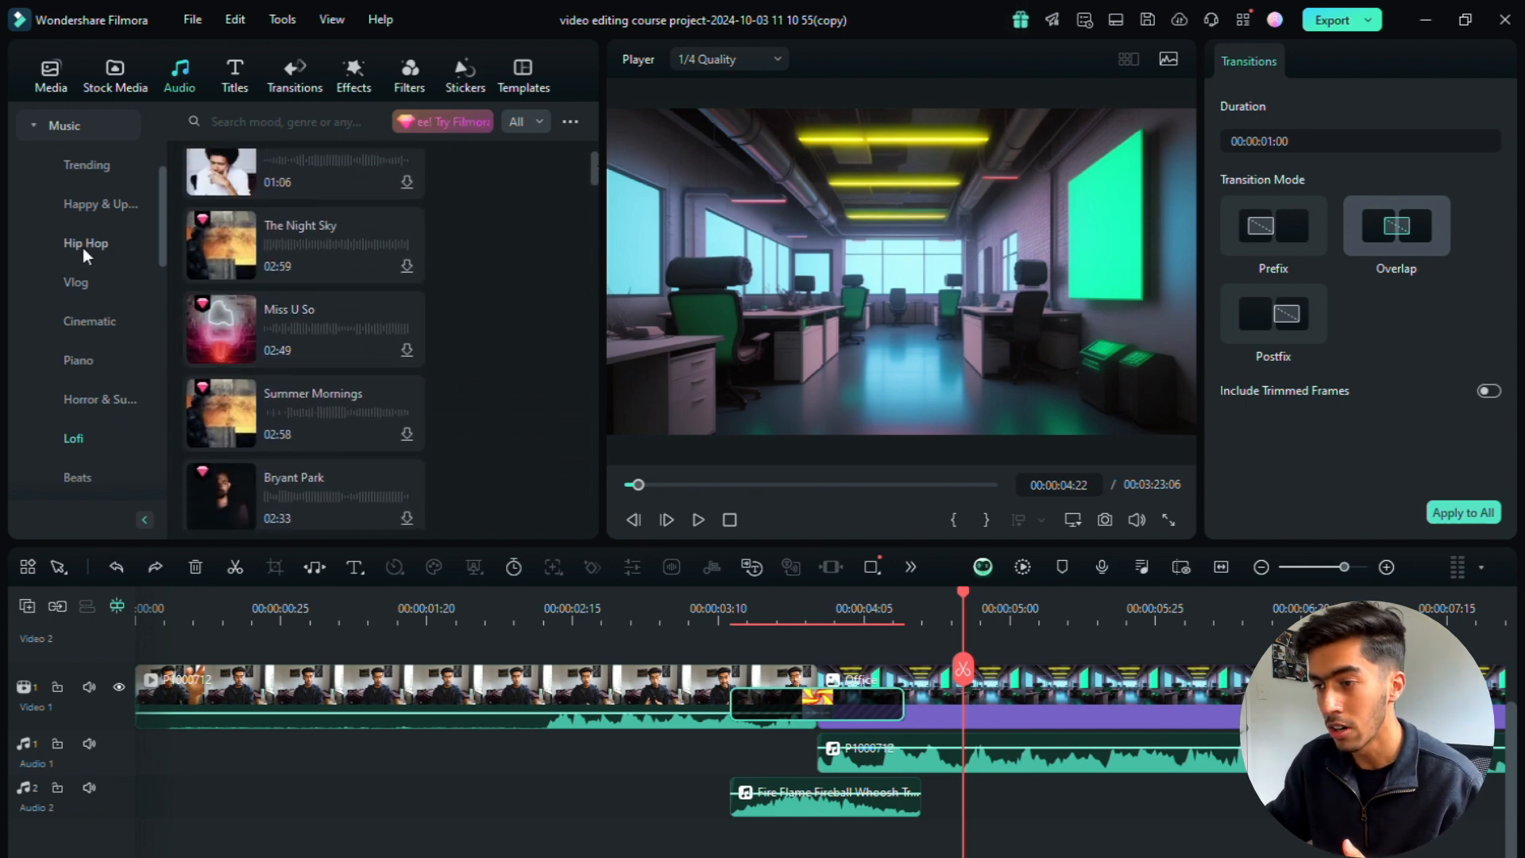
scroll(83, 248, up, 3)
scroll(79, 155, up, 3)
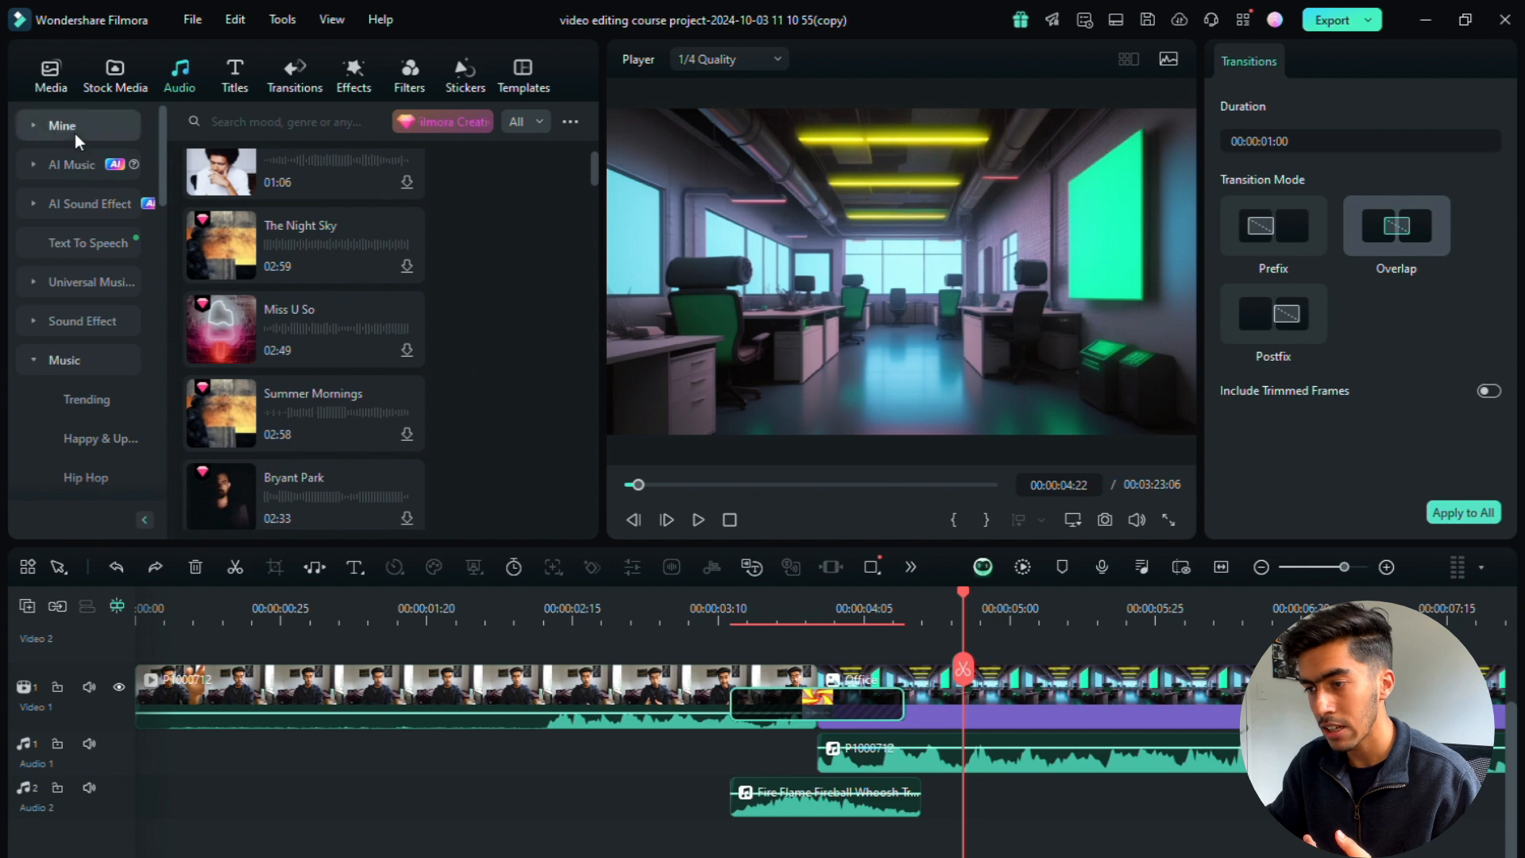
Step: Add the downloaded Relaxing LoFi Day-AI music to the Audio 3 track and shift it to start at about 00:00:02:13
click(71, 127)
click(89, 204)
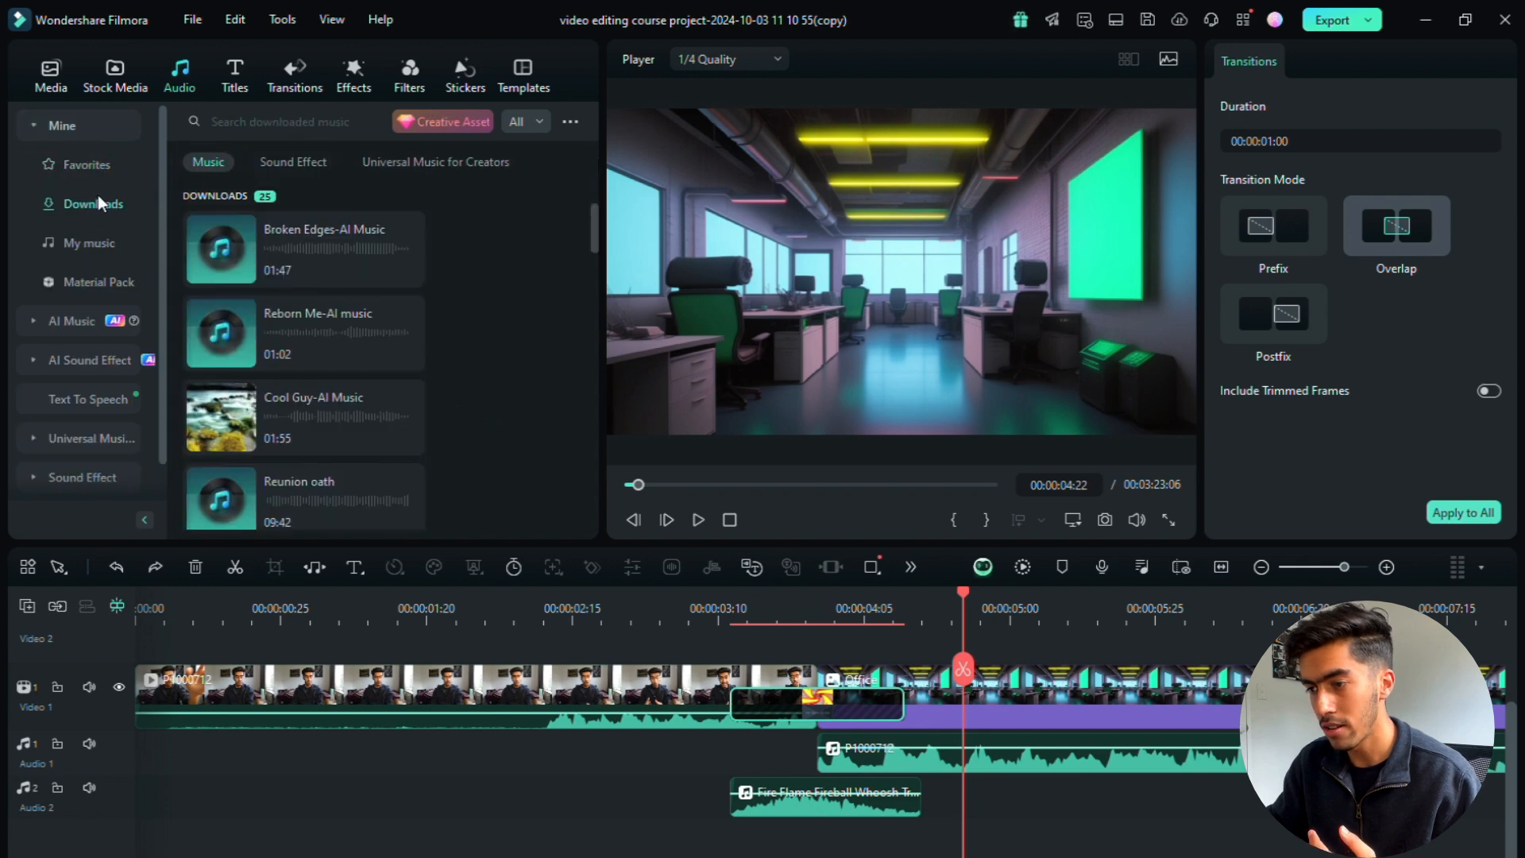
scroll(354, 334, down, 3)
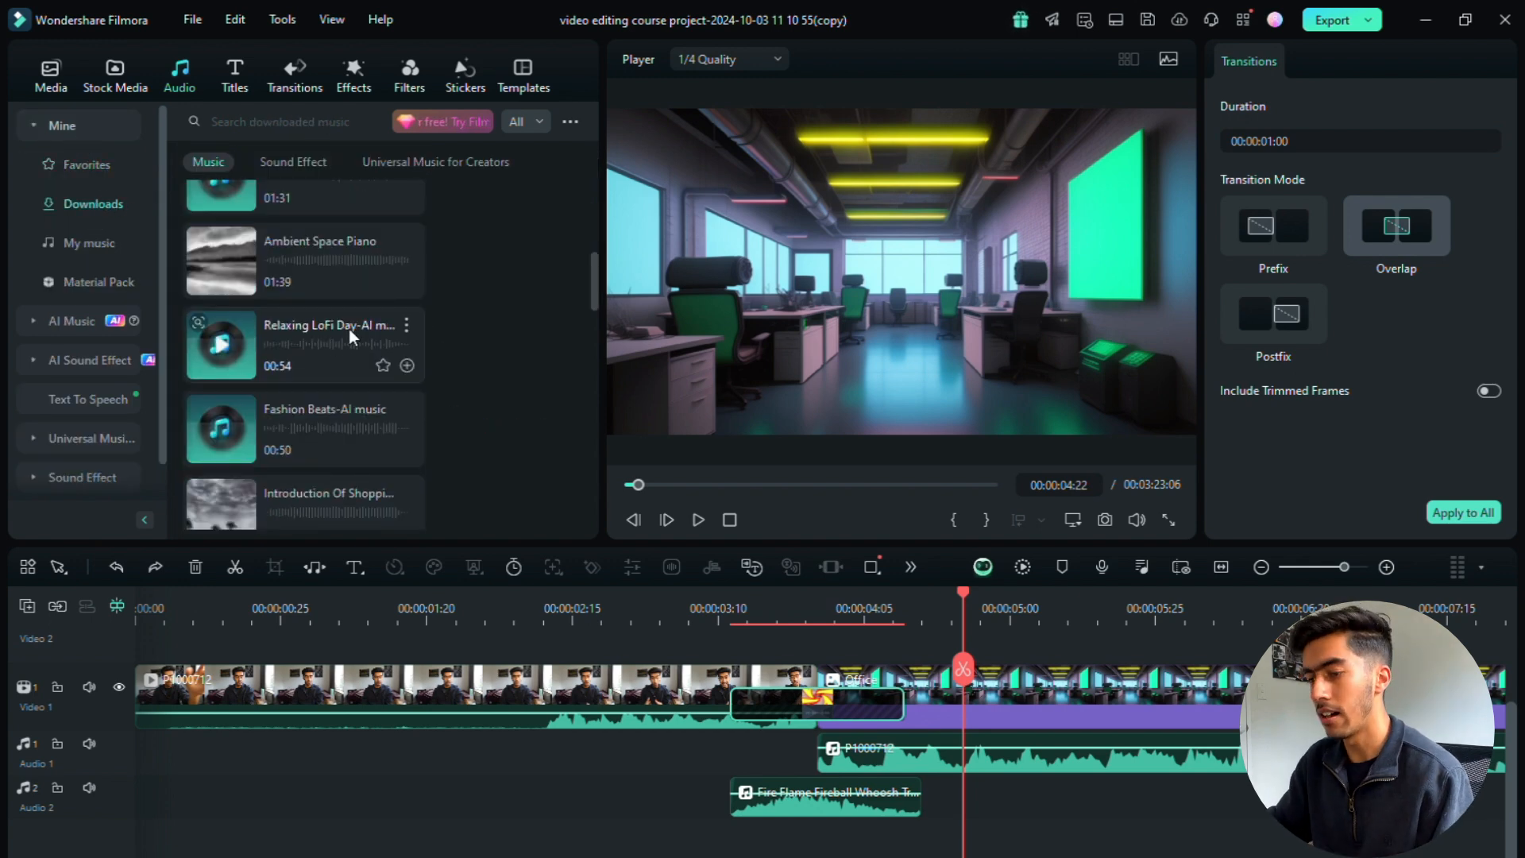
drag(350, 335, 220, 852)
click(221, 852)
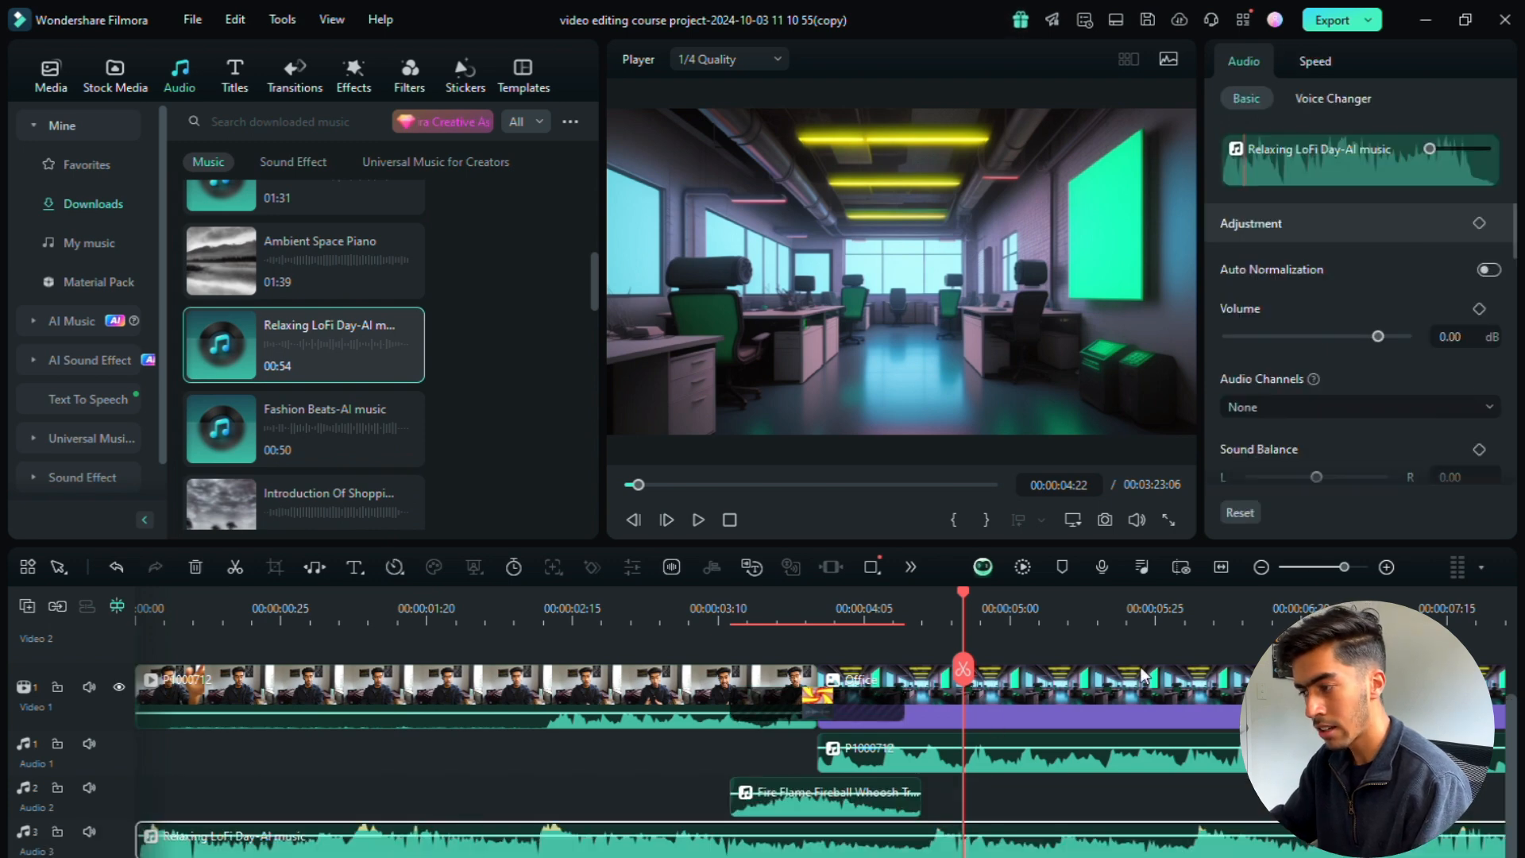
drag(781, 844, 1201, 852)
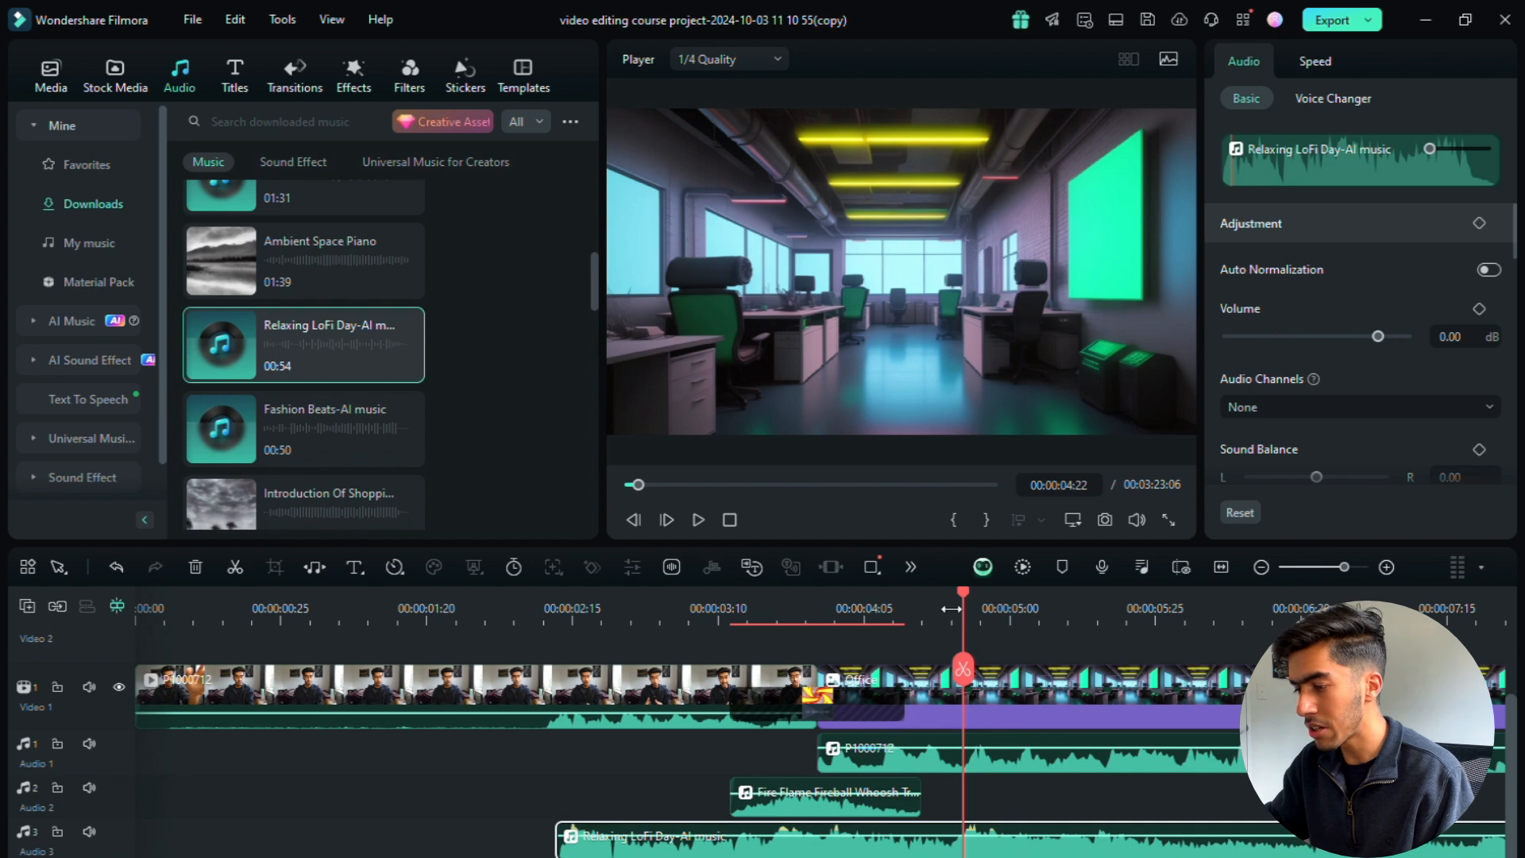
Step: Play the Relaxing LoFi Day music against the video from 00:00:02:13 with the other tracks muted
click(560, 608)
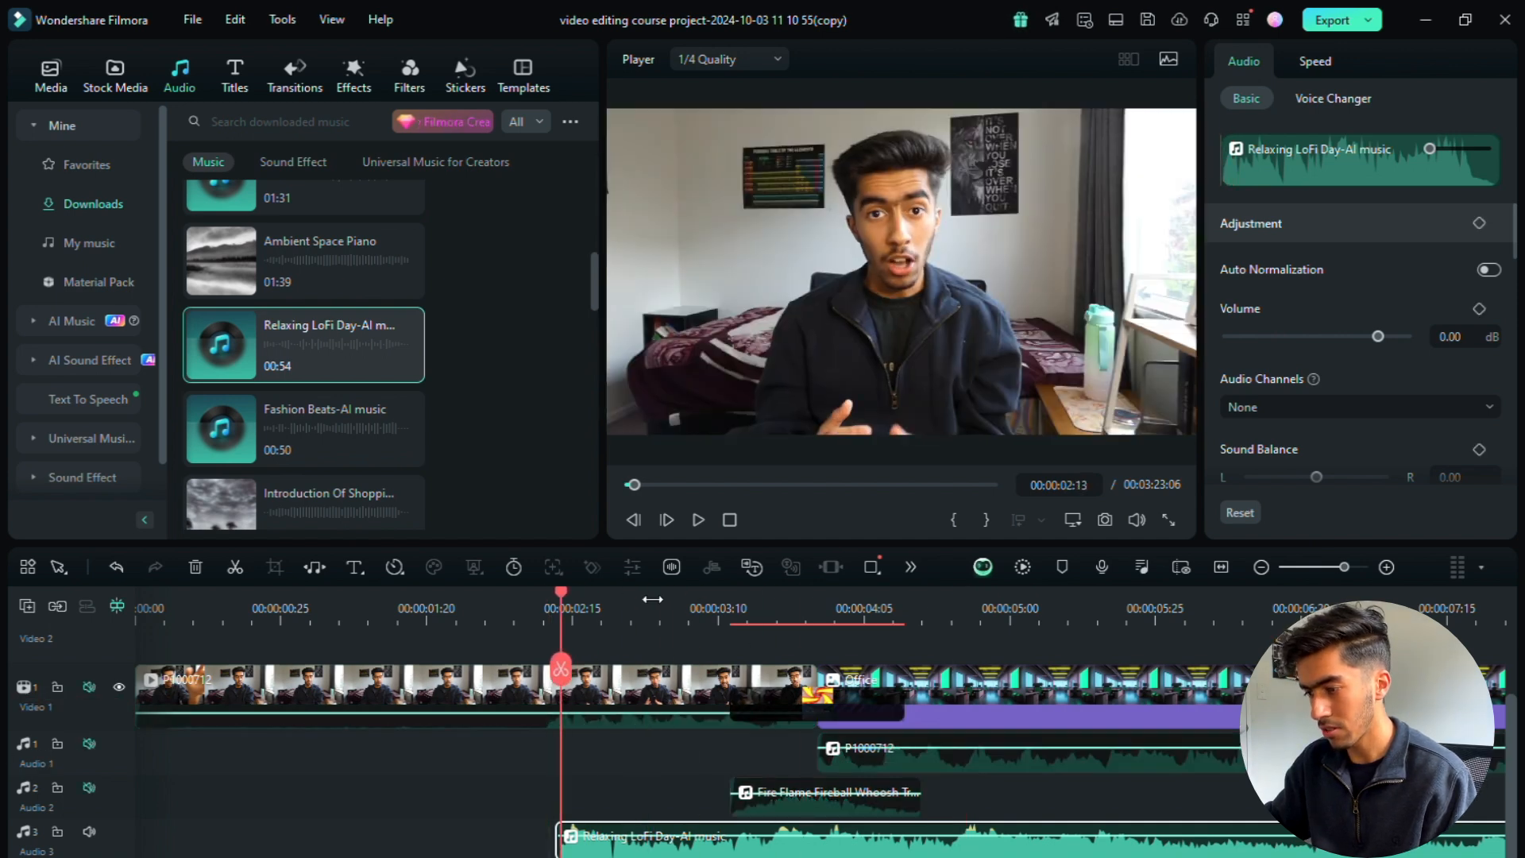
click(700, 528)
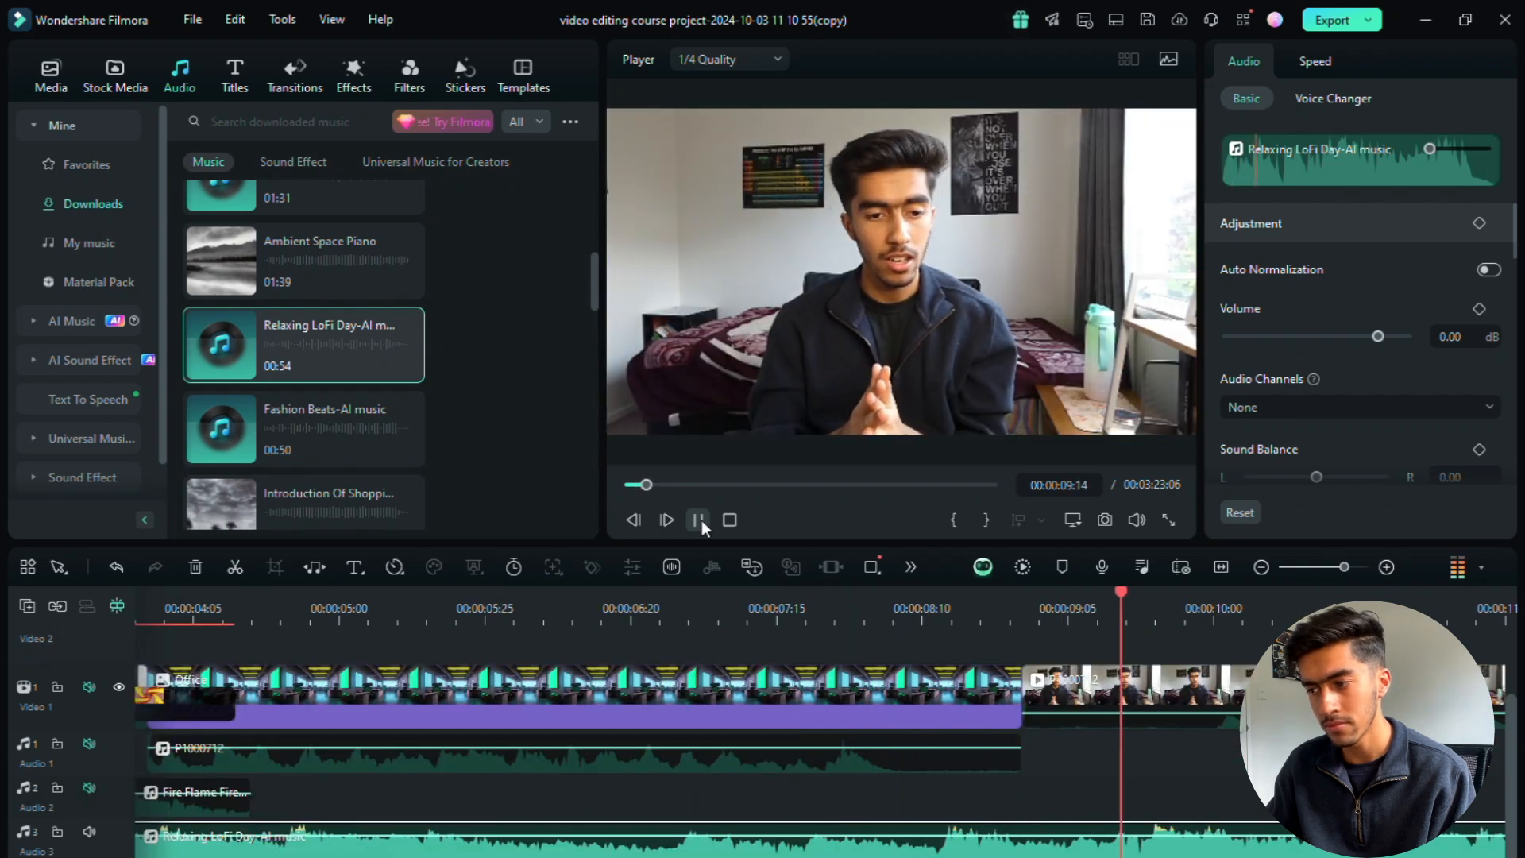
click(700, 521)
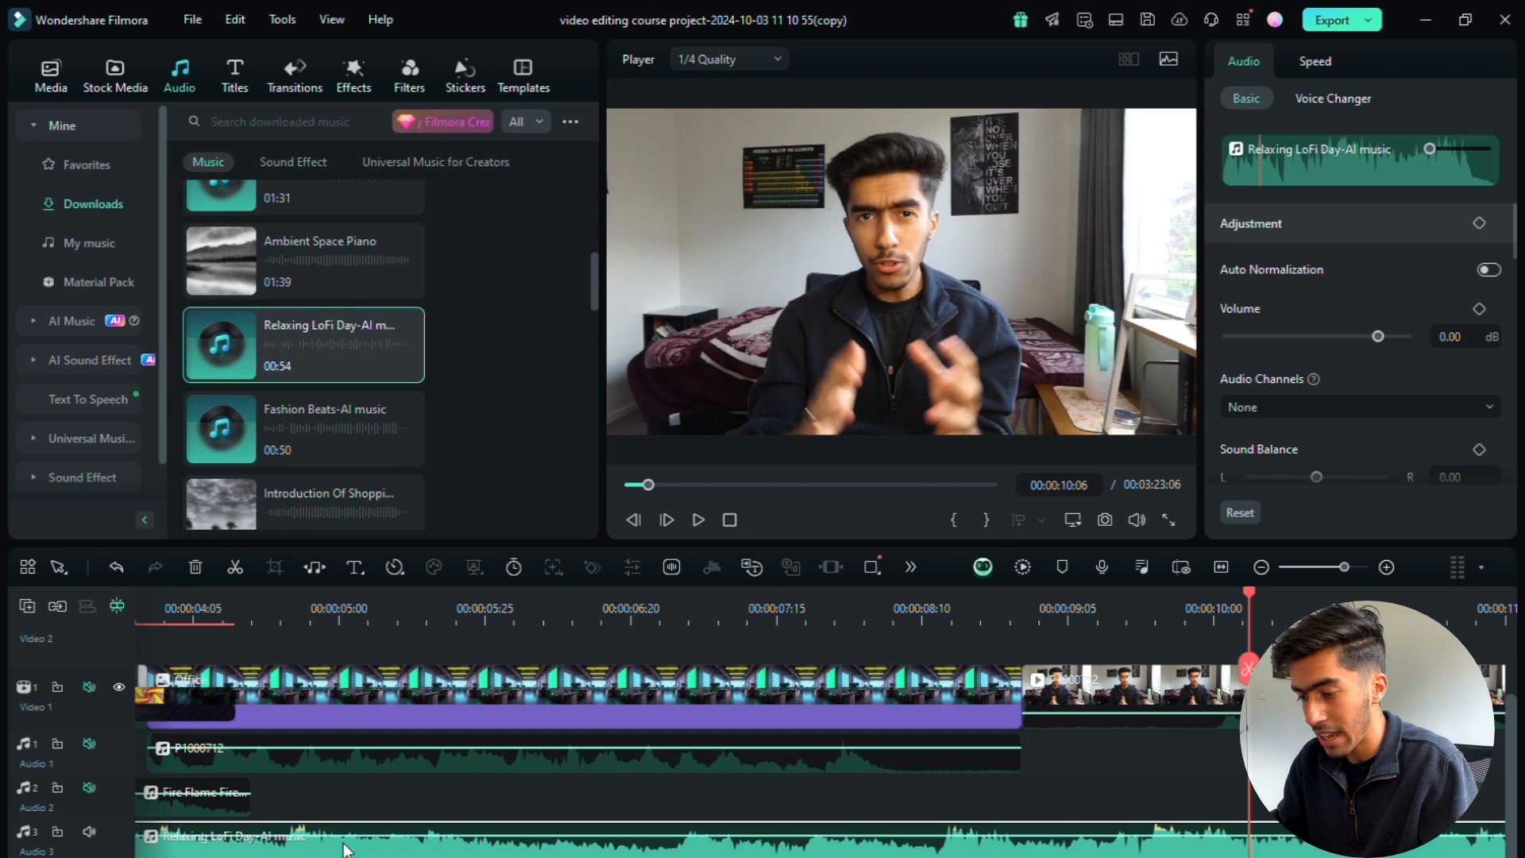
Step: Delete the Relaxing LoFi Day clip from the timeline and preview Glory of War-AI music among the downloaded tracks
key(Delete)
scroll(693, 665, up, 1)
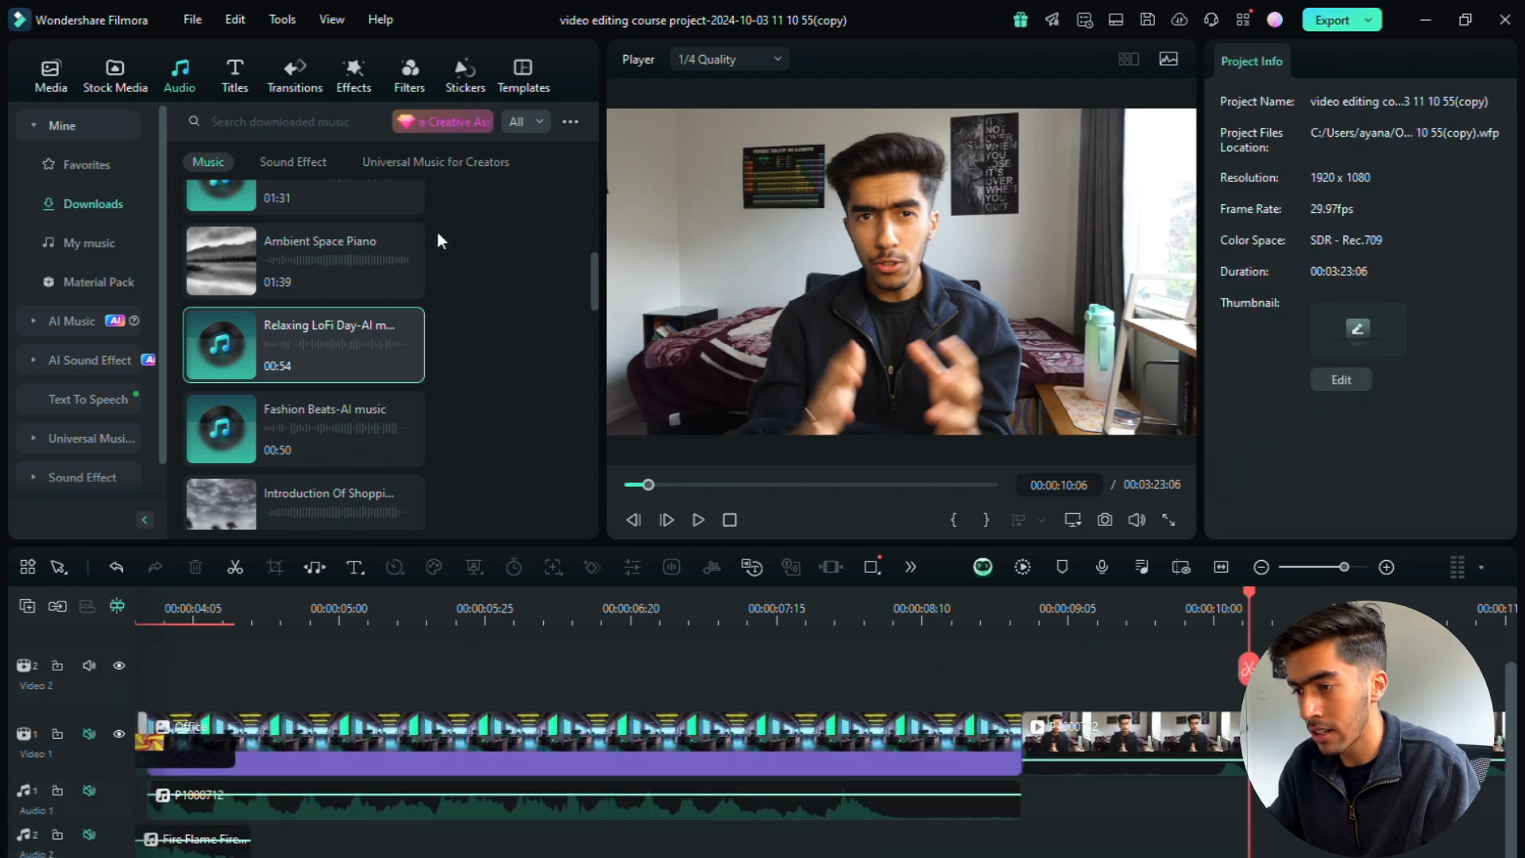
scroll(437, 254, up, 3)
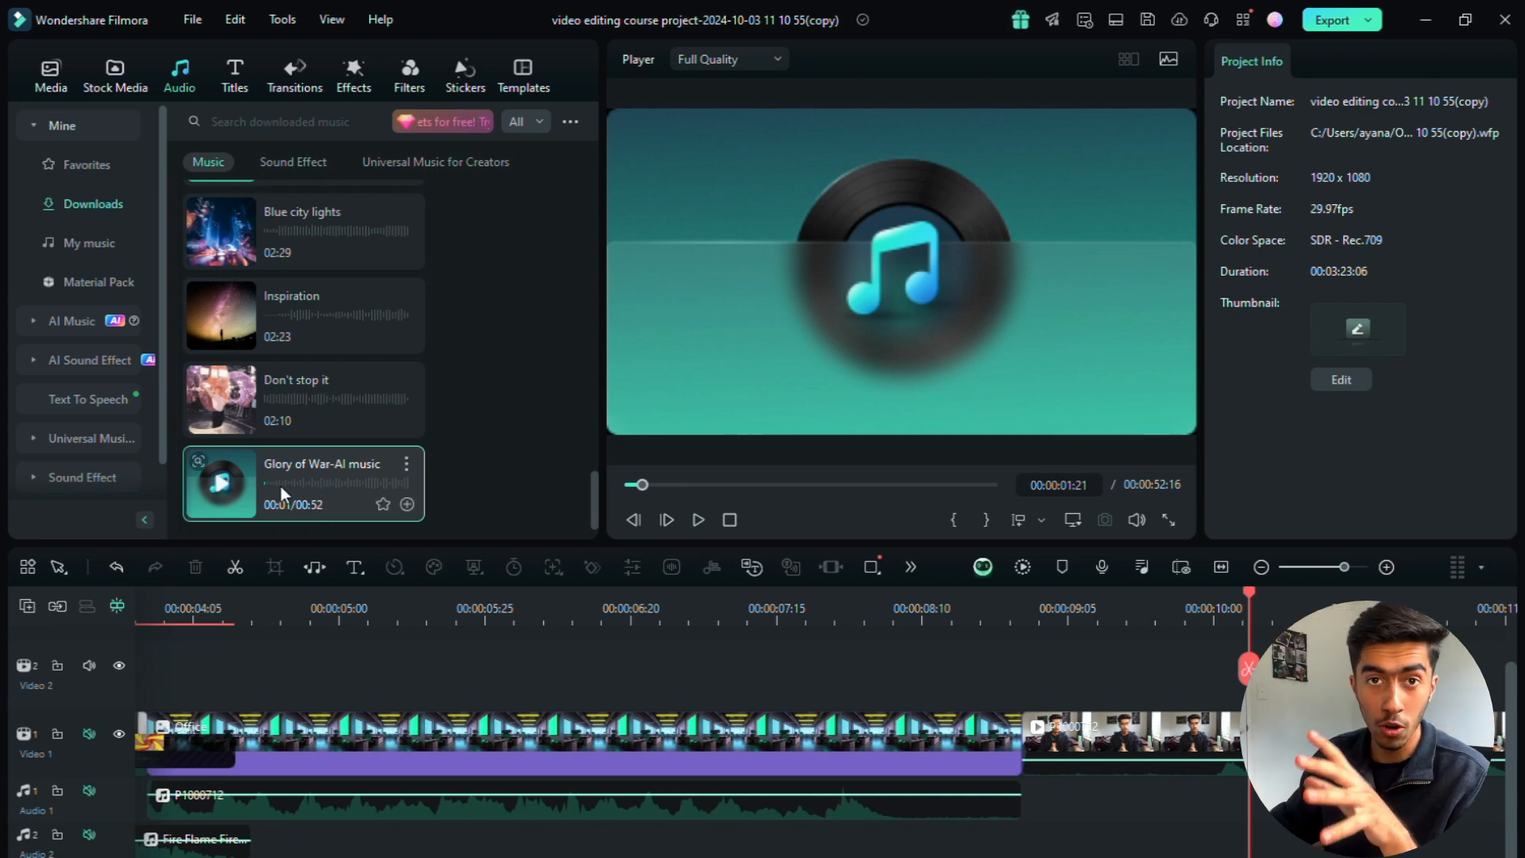
mouse_move(279, 475)
mouse_down()
mouse_move(322, 588)
mouse_move(298, 474)
mouse_up()
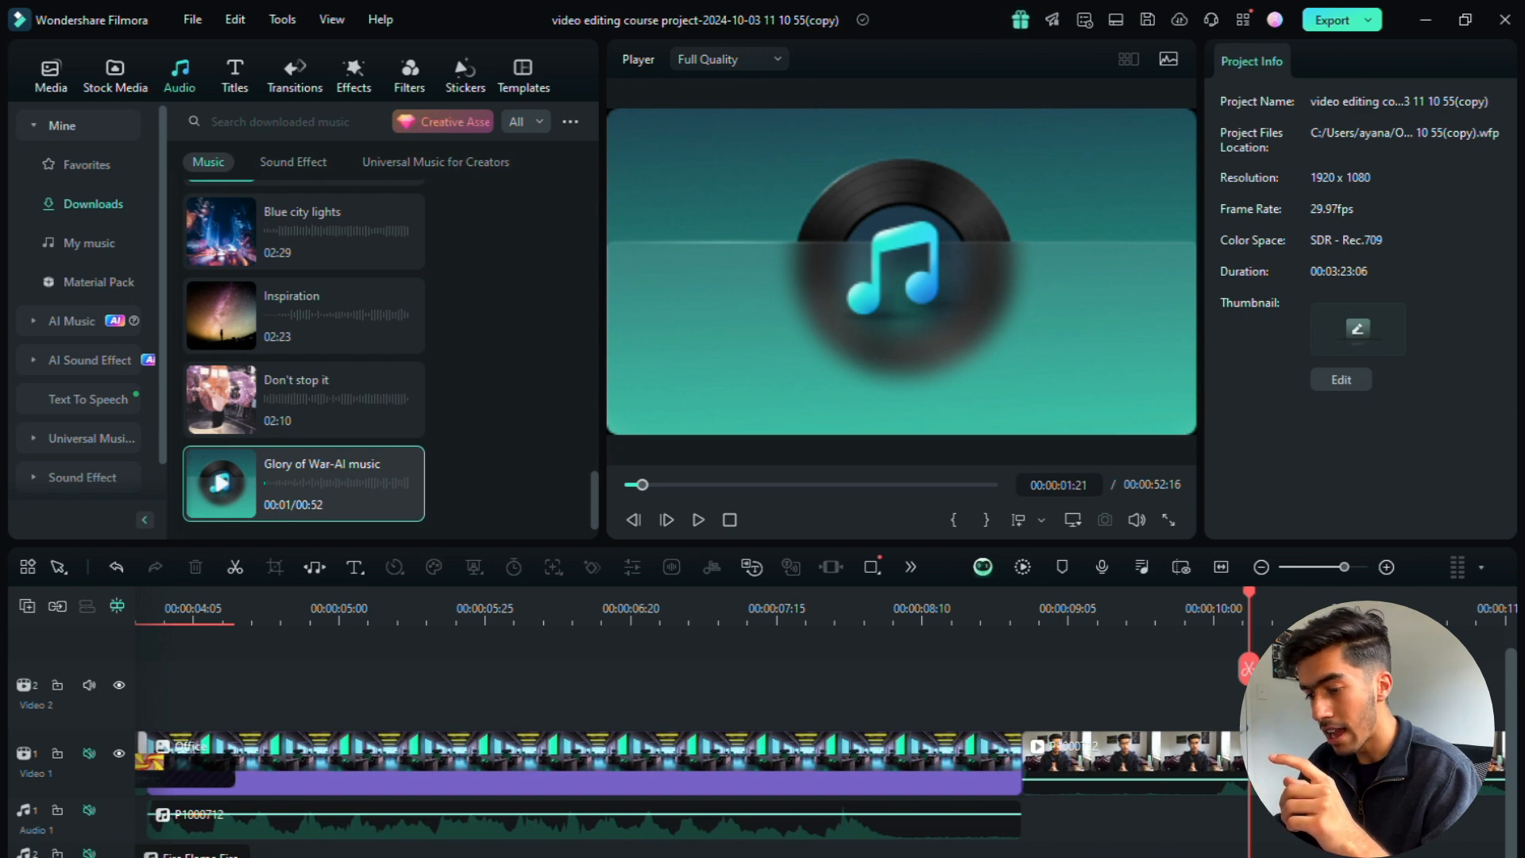
Step: Add the downloaded Glory of War-AI music beneath the existing audio tracks and play it against the talking-head footage with the other tracks muted
scroll(353, 742, left, 5)
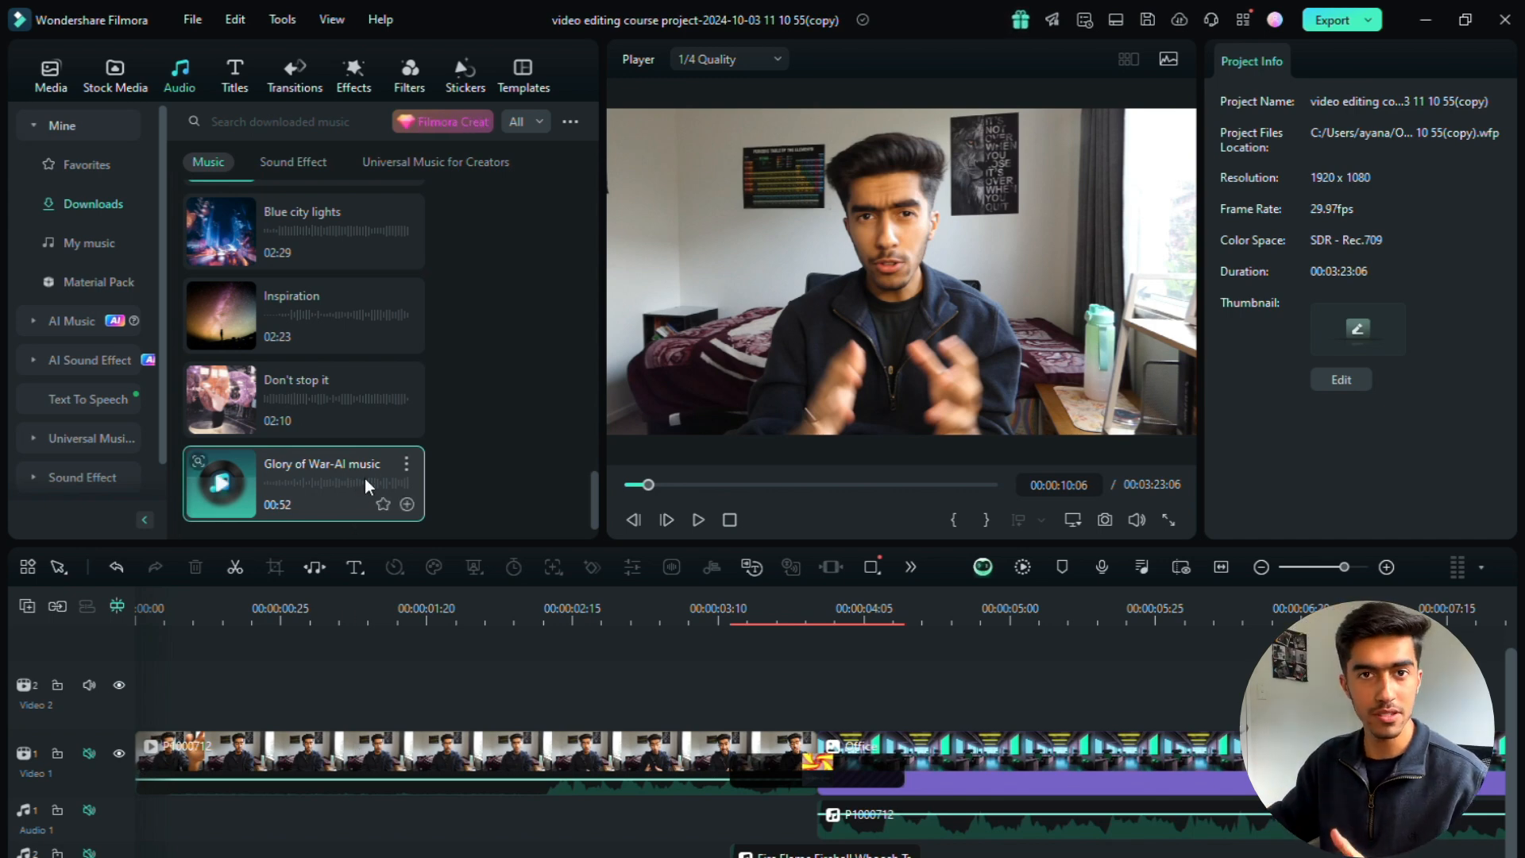
drag(364, 480, 683, 856)
click(702, 518)
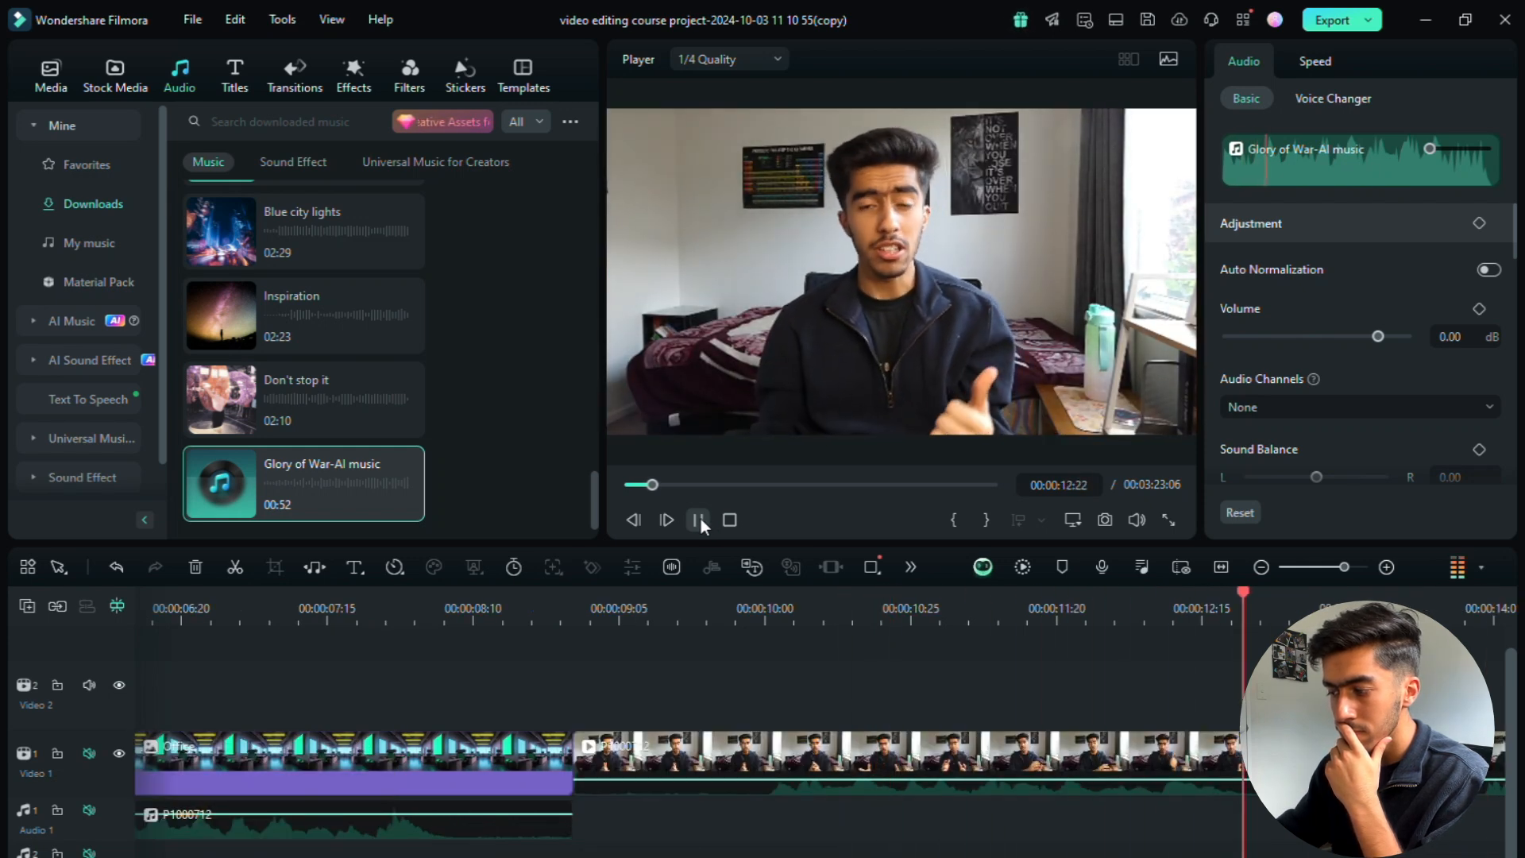
click(699, 520)
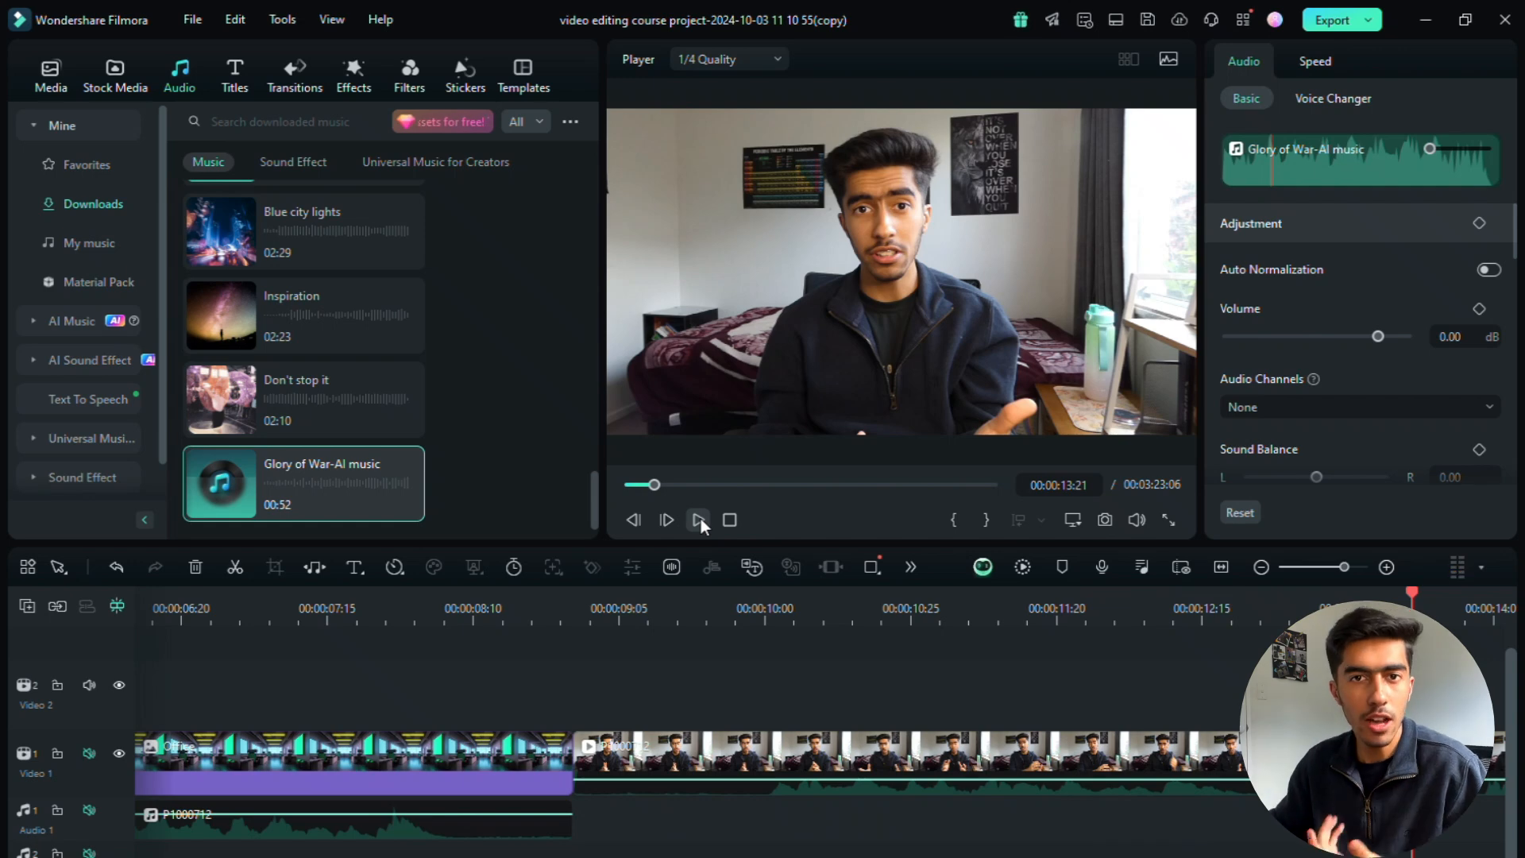